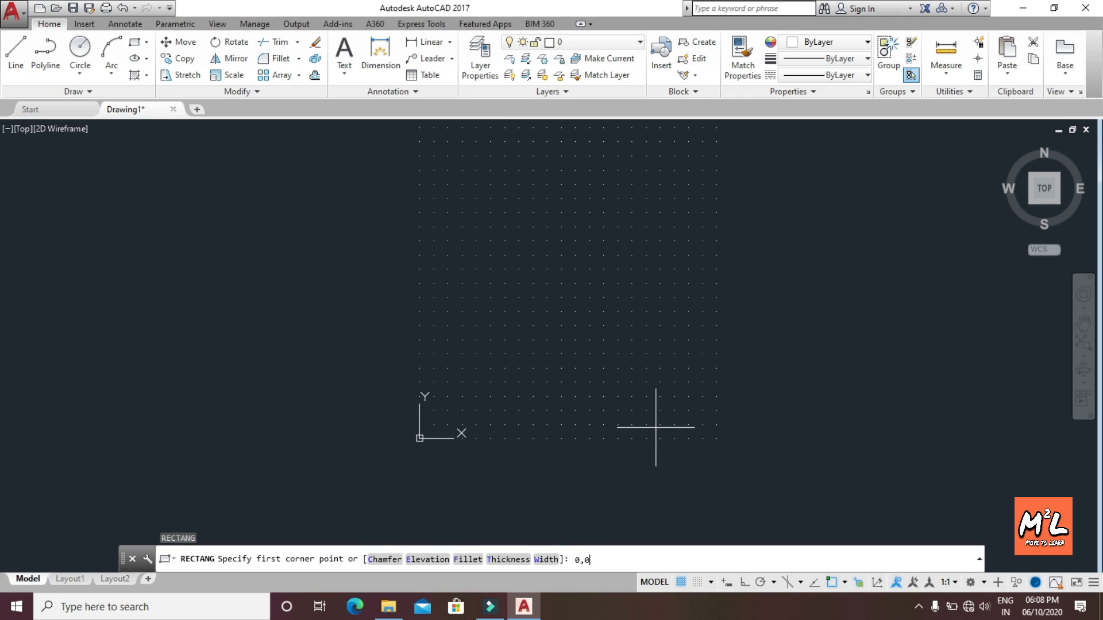
Draw a rectangle with its first corner at 0,0 and its opposite corner at 50,50
{"action": "key", "text": "Return"}
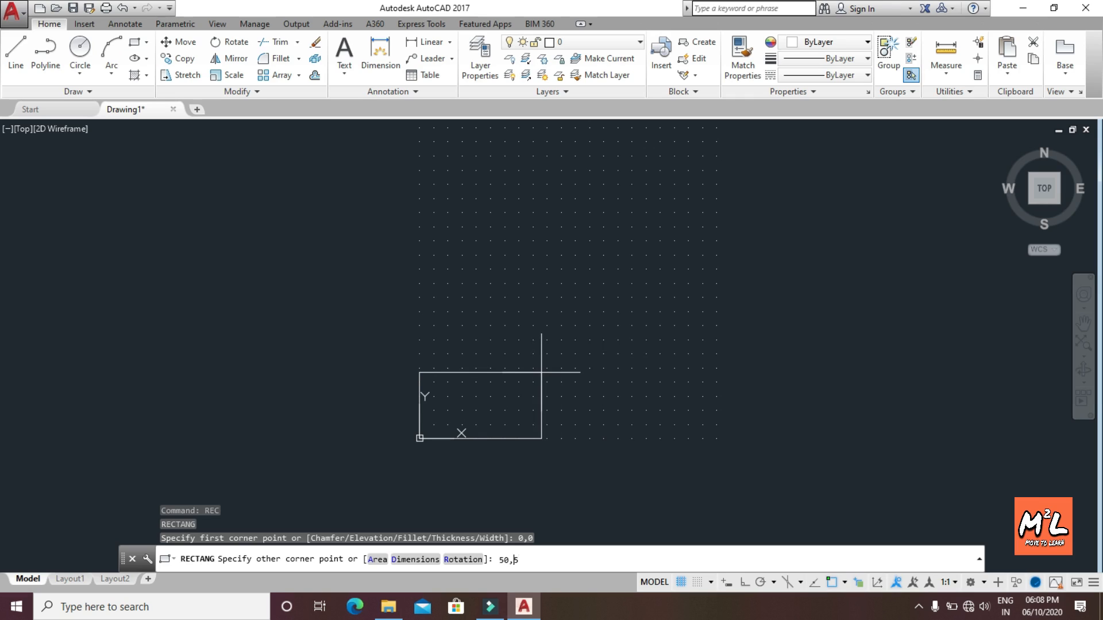
{"action": "key", "text": "Return"}
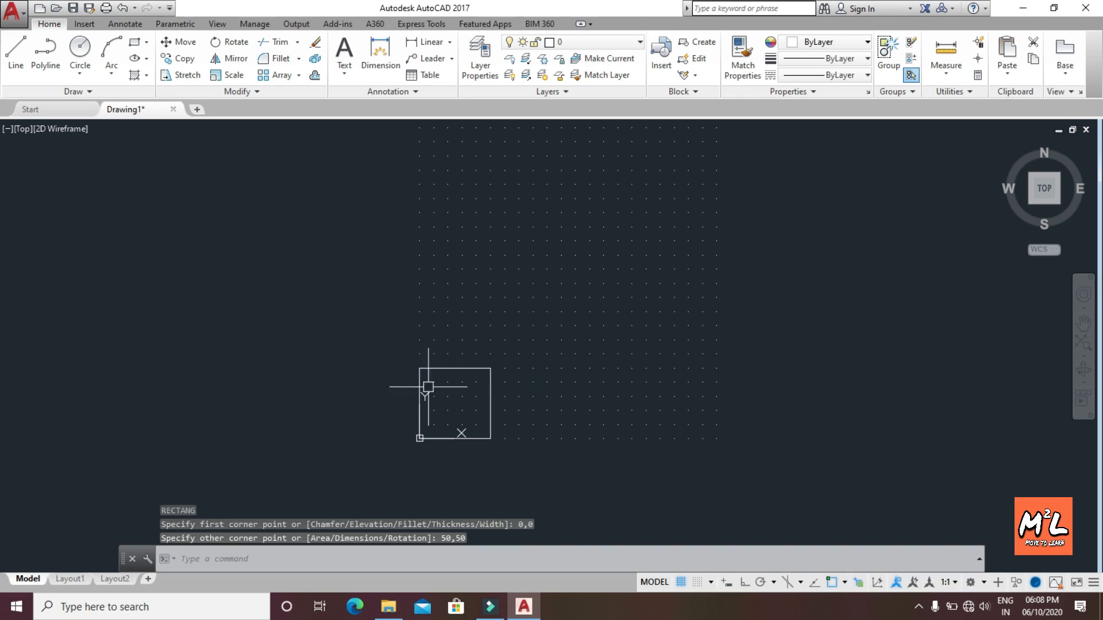
{"action": "scroll", "coordinate": [382, 435], "scroll_direction": "down", "scroll_amount": 2}
{"action": "scroll", "coordinate": [381, 434], "scroll_direction": "up", "scroll_amount": 4}
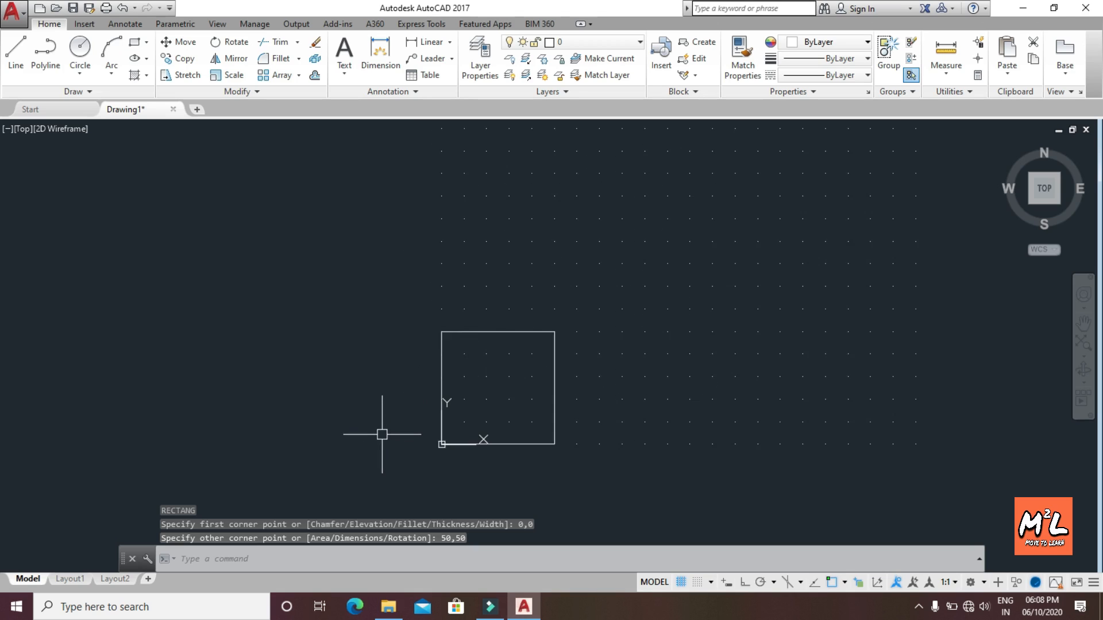
{"action": "scroll", "coordinate": [382, 434], "scroll_direction": "up", "scroll_amount": 2}
{"action": "scroll", "coordinate": [394, 423], "scroll_direction": "down", "scroll_amount": 2}
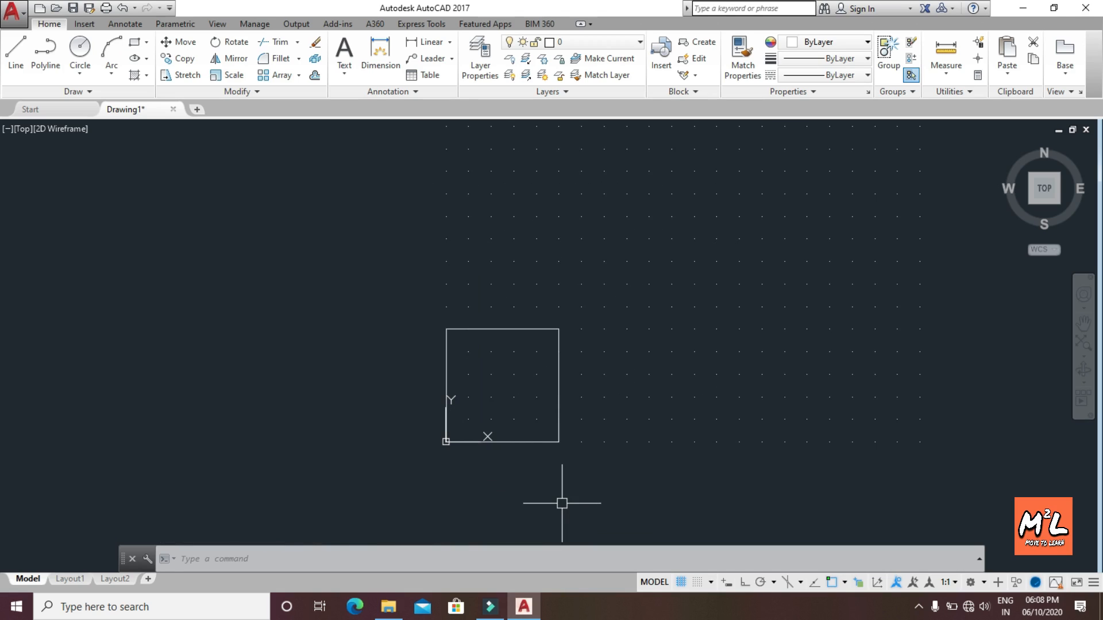
Draw a second rectangle with its first corner at 100,0 and its opposite corner at 50,-50
{"action": "type", "text": "rectang"}
{"action": "key", "text": "Return"}
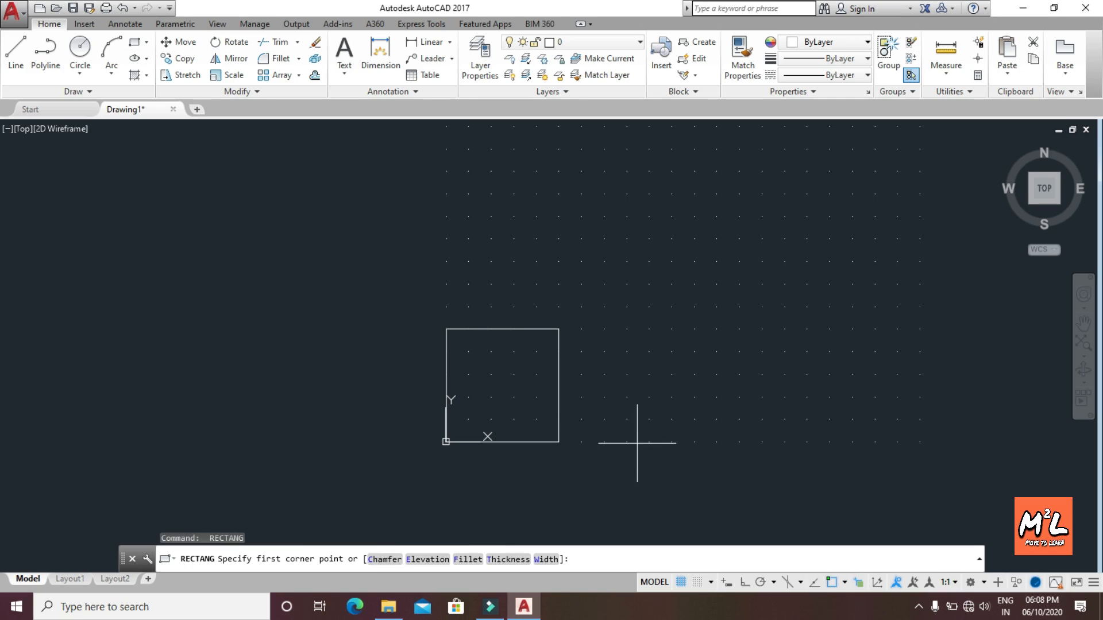
{"action": "left_click", "coordinate": [646, 556]}
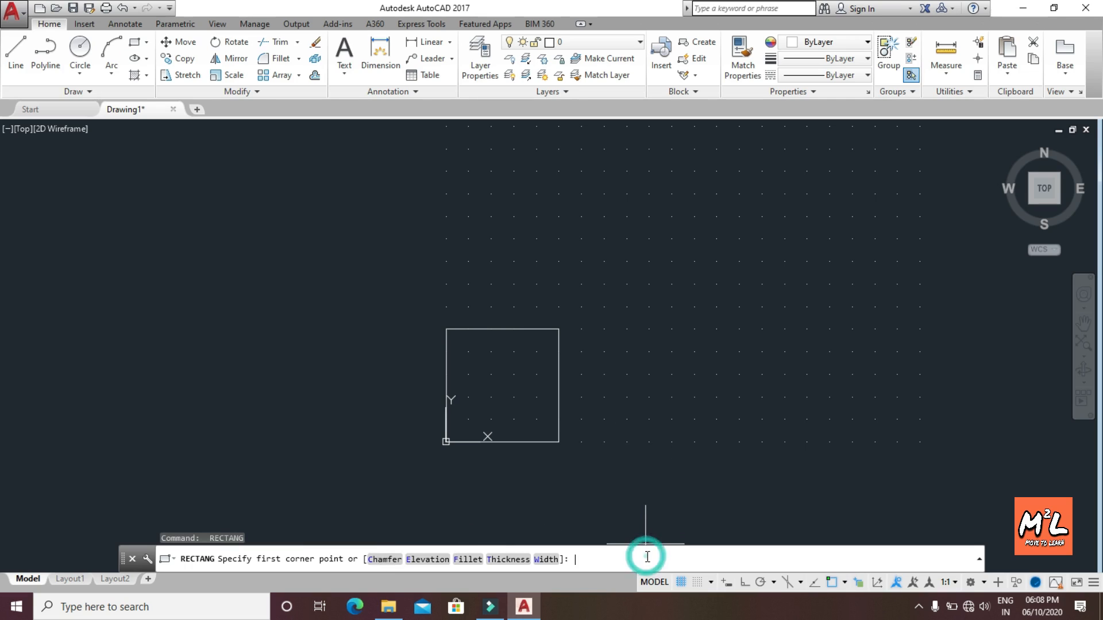
{"action": "type", "text": "100,0"}
{"action": "key", "text": "Return"}
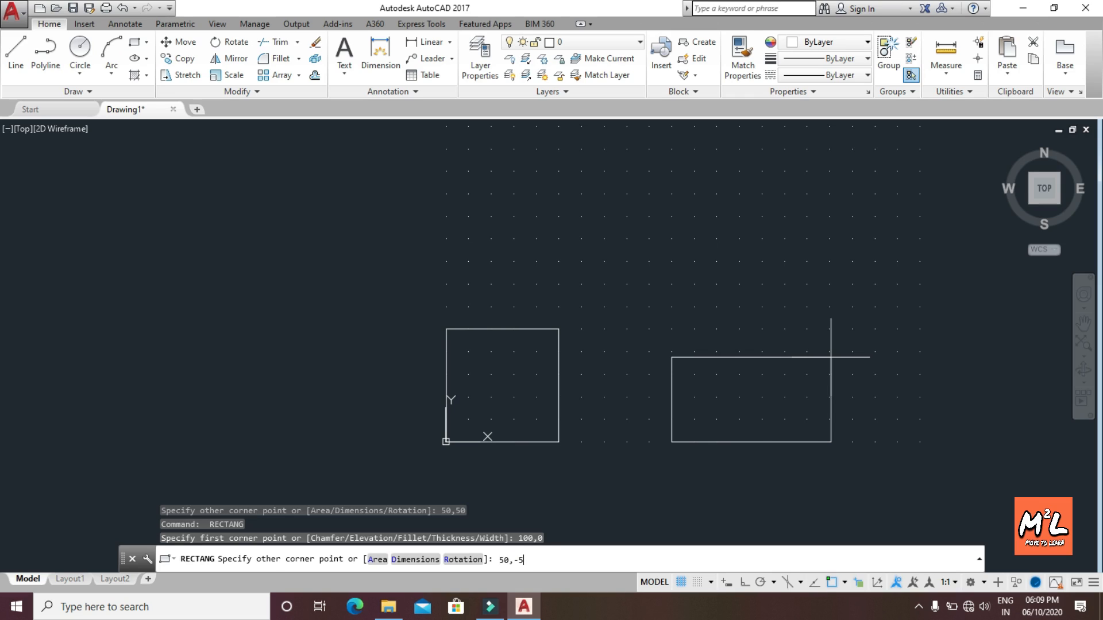
{"action": "key", "text": "Return"}
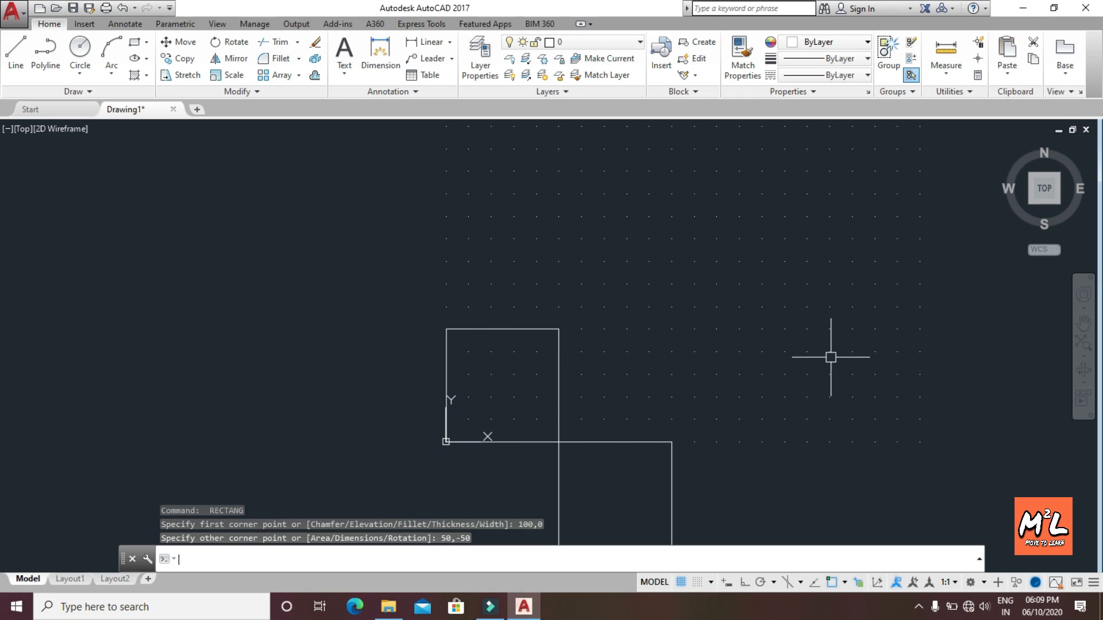
{"action": "scroll", "coordinate": [591, 443], "scroll_direction": "down", "scroll_amount": 4}
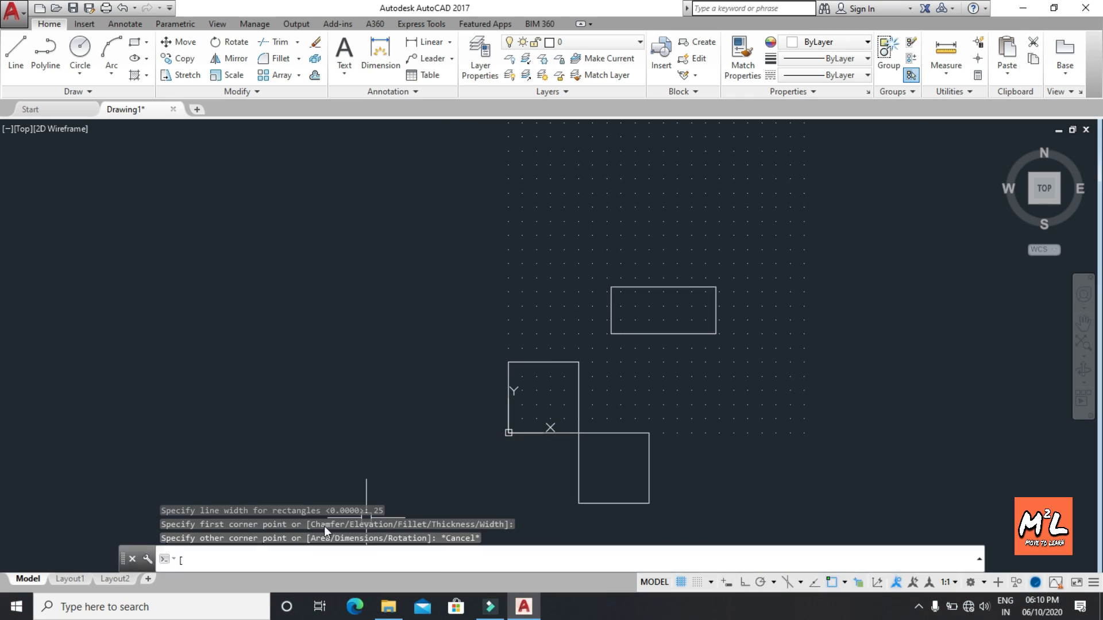
Start a new rectangle and set its line width to 5
{"action": "left_click", "coordinate": [219, 557]}
{"action": "type", "text": "rec"}
{"action": "key", "text": "Return"}
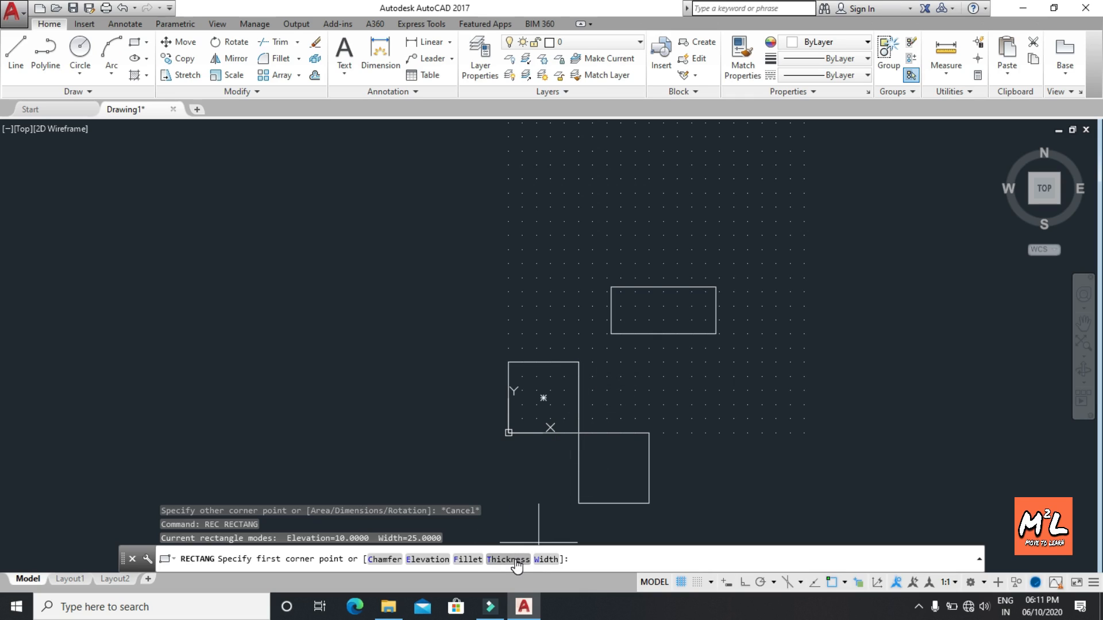
{"action": "left_click", "coordinate": [546, 559]}
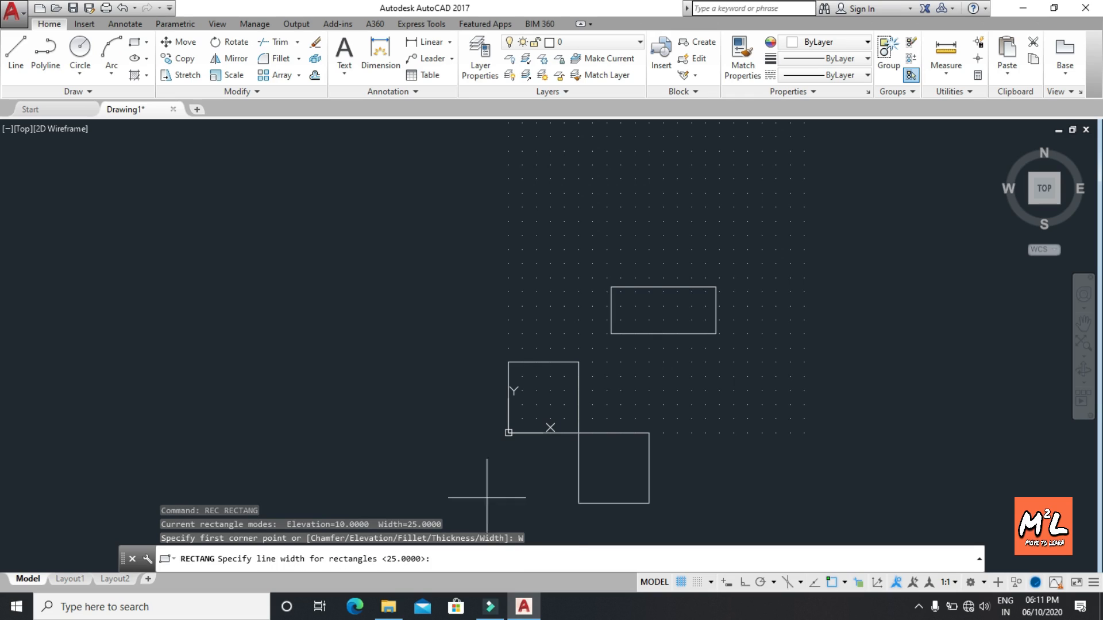
{"action": "scroll", "coordinate": [645, 264], "scroll_direction": "up", "scroll_amount": 6}
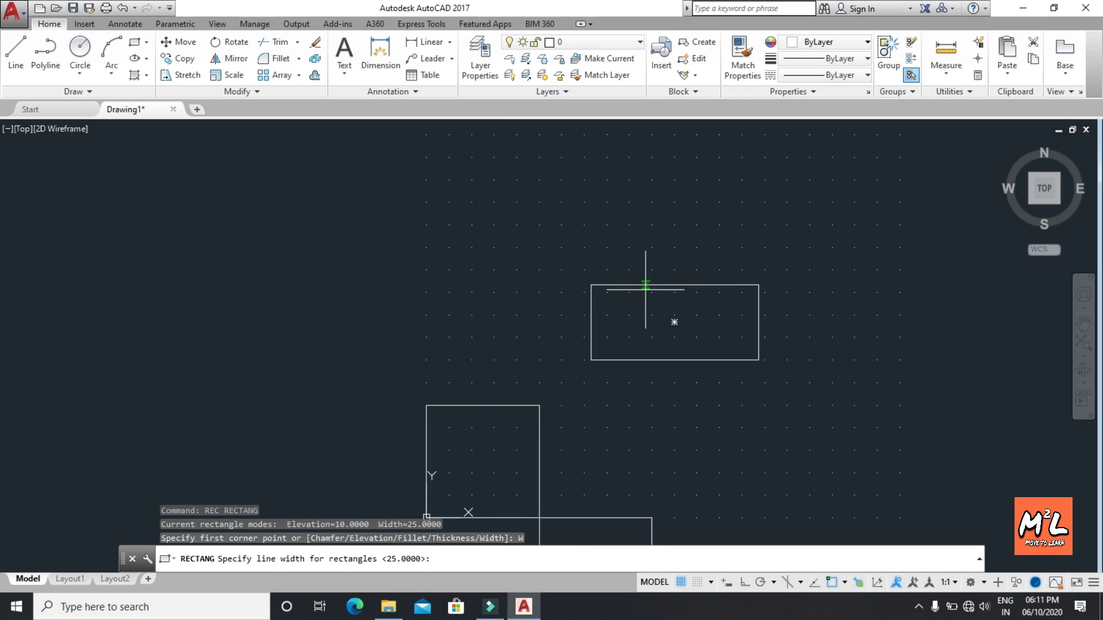
{"action": "scroll", "coordinate": [645, 289], "scroll_direction": "up", "scroll_amount": 2}
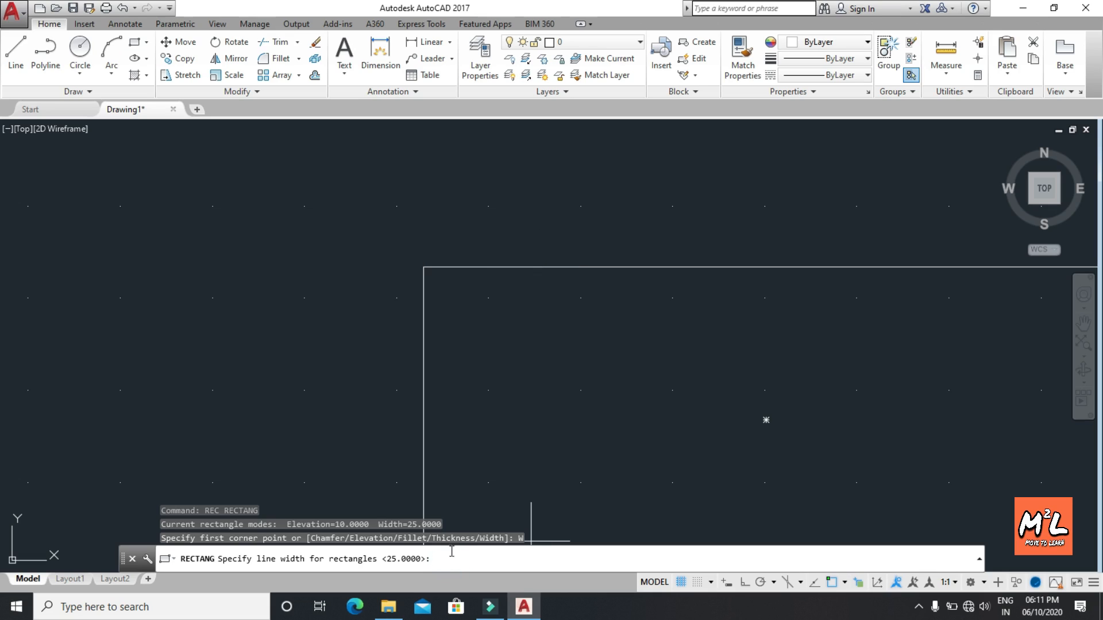
{"action": "type", "text": "5"}
{"action": "key", "text": "Return"}
Place the thick-lined rectangle freehand above the thin horizontal rectangle and inspect its border up close
{"action": "scroll", "coordinate": [551, 325], "scroll_direction": "down", "scroll_amount": 6}
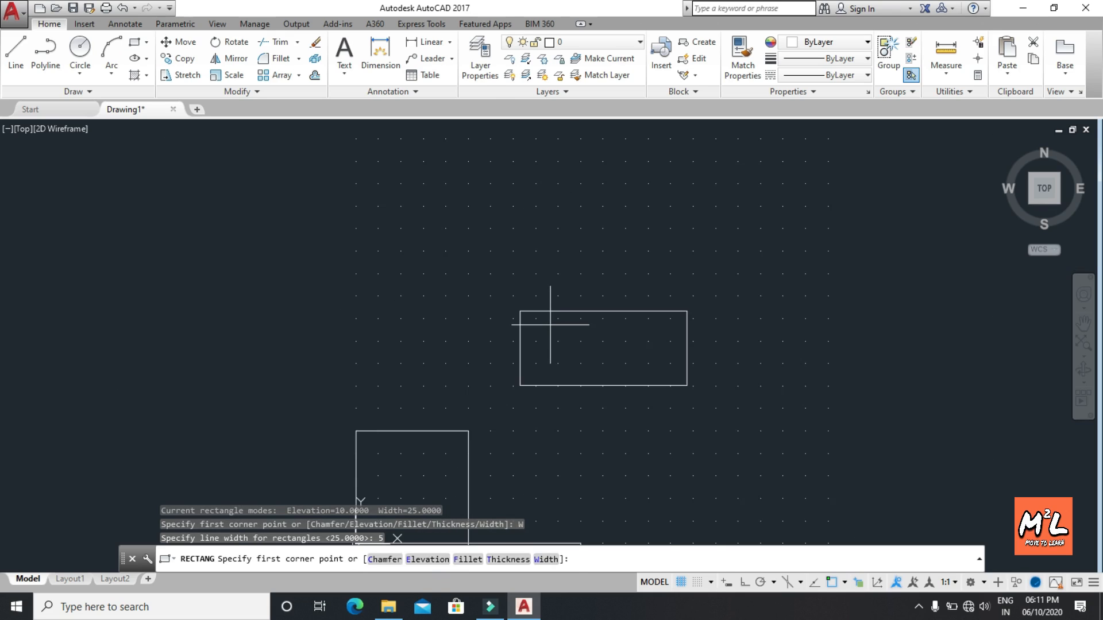
{"action": "scroll", "coordinate": [551, 325], "scroll_direction": "down", "scroll_amount": 3}
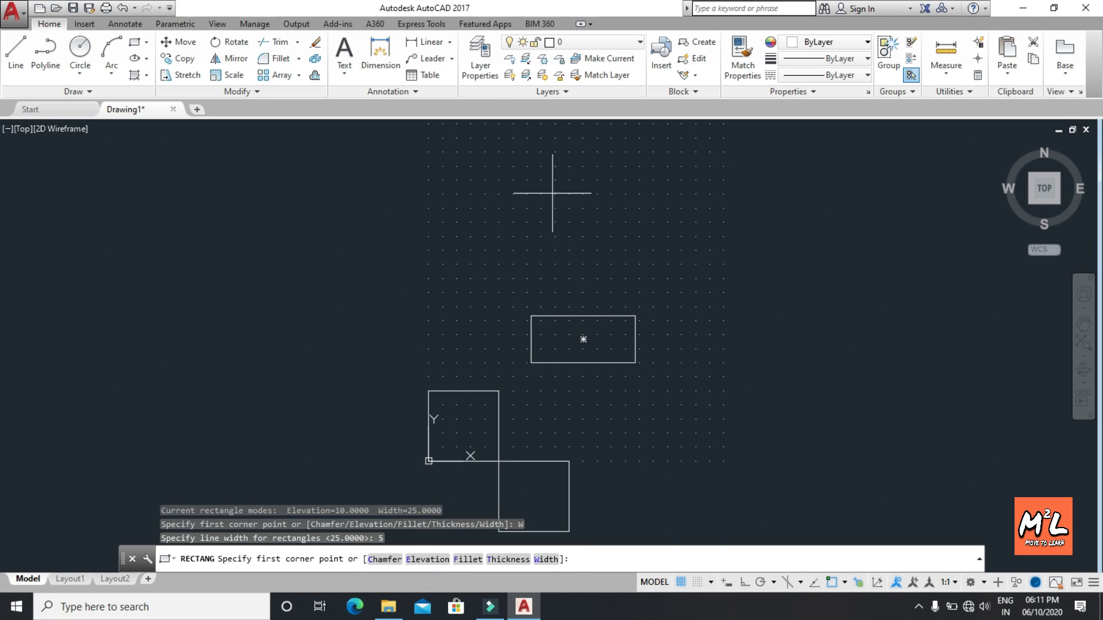
{"action": "left_click", "coordinate": [537, 247]}
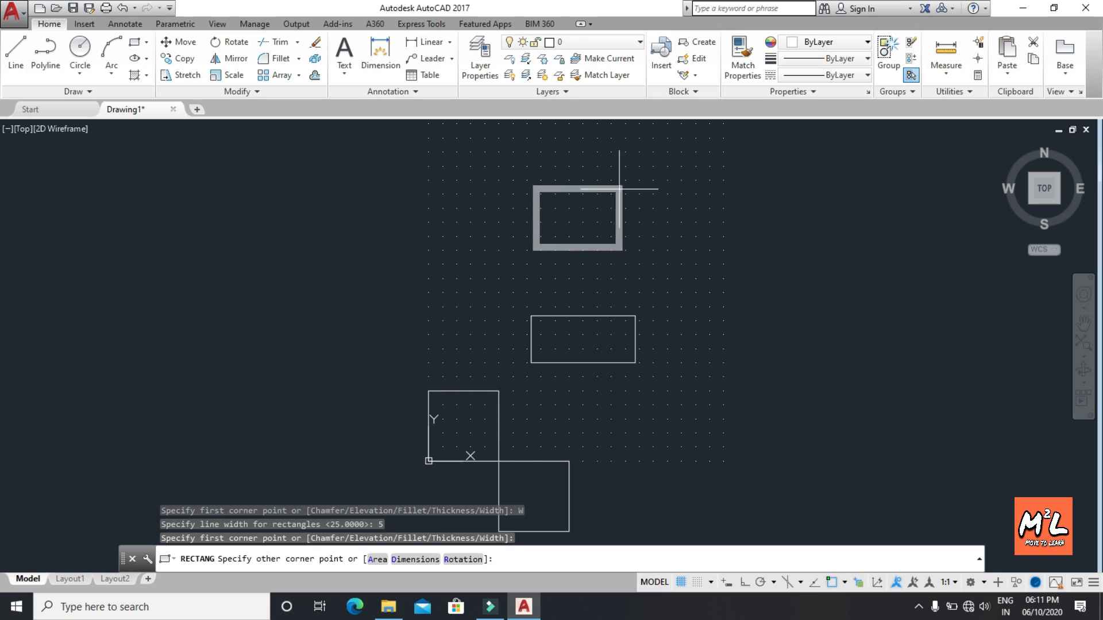
{"action": "left_click", "coordinate": [698, 170]}
{"action": "scroll", "coordinate": [655, 176], "scroll_direction": "down", "scroll_amount": 2}
{"action": "scroll", "coordinate": [656, 178], "scroll_direction": "up", "scroll_amount": 6}
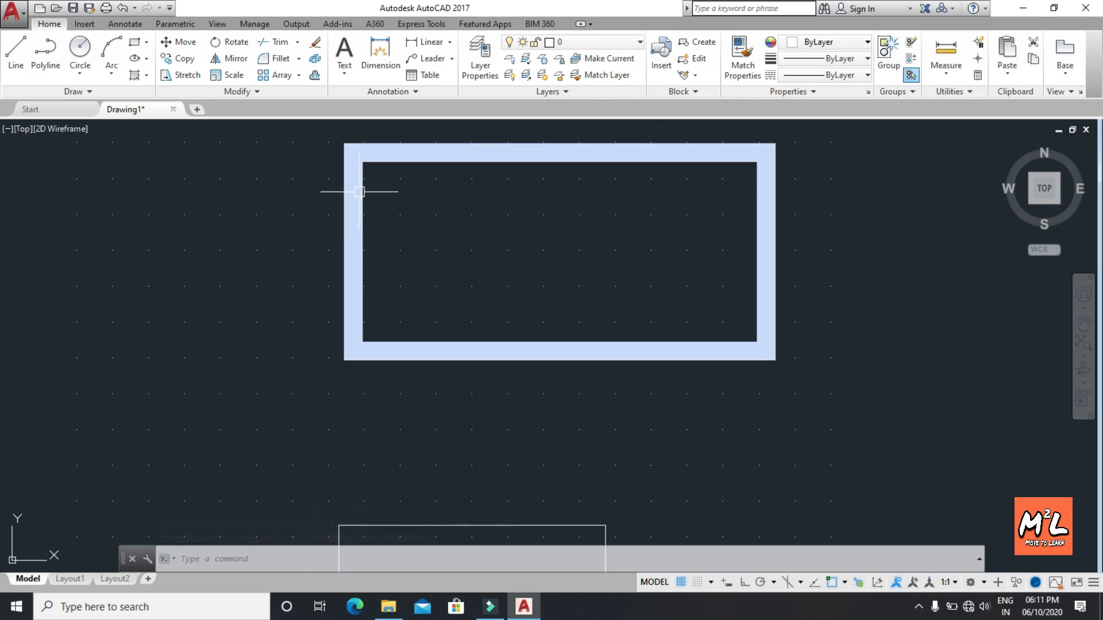
{"action": "mouse_move", "coordinate": [361, 190]}
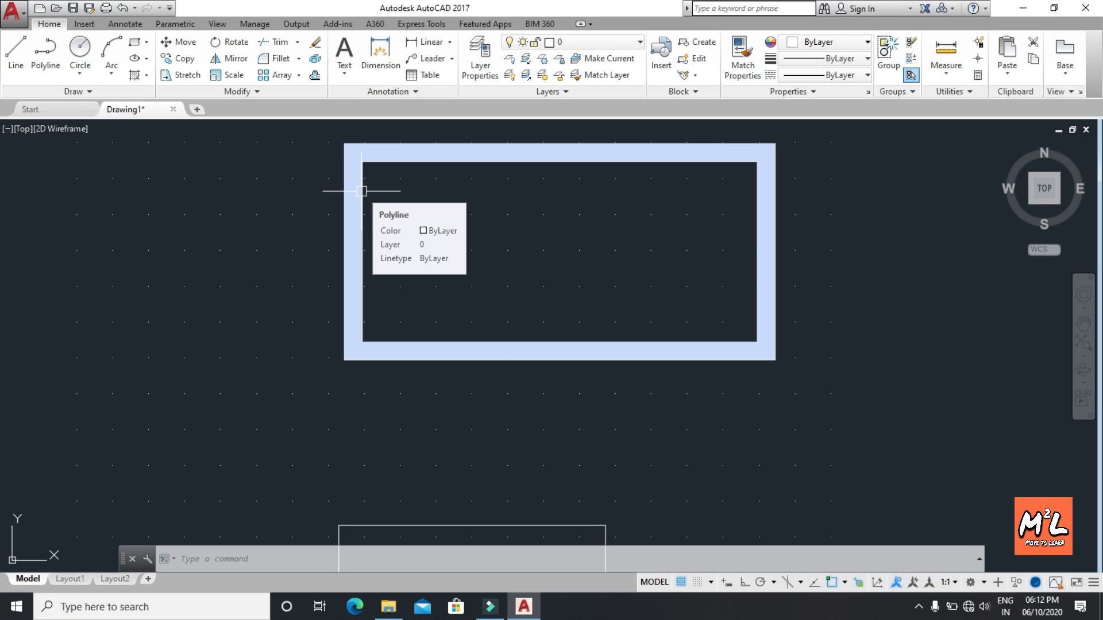
{"action": "scroll", "coordinate": [387, 152], "scroll_direction": "up", "scroll_amount": 2}
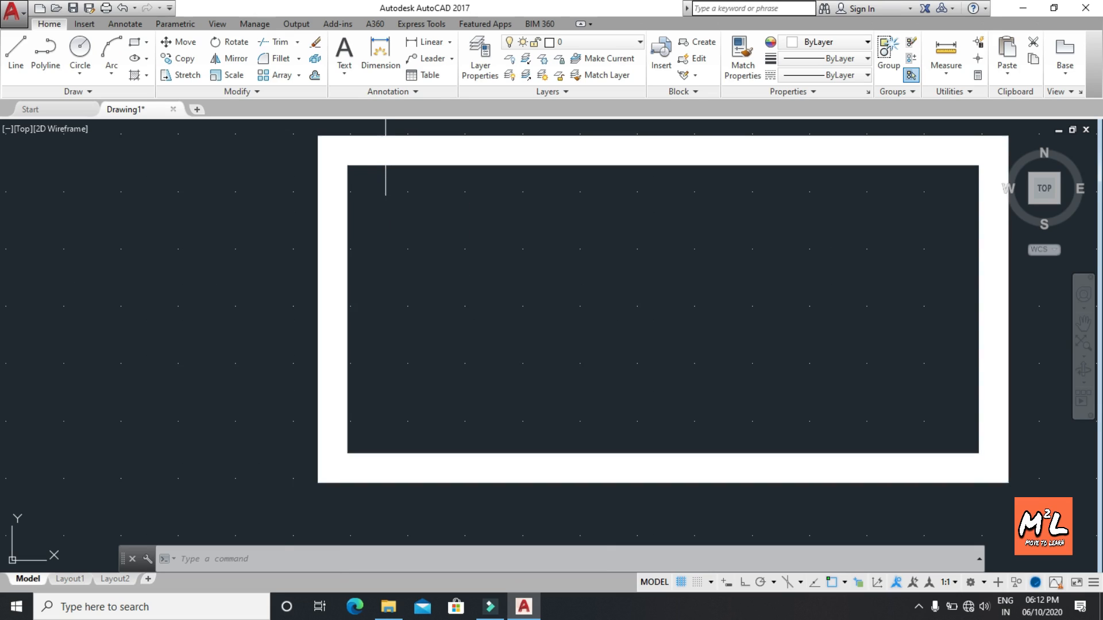
{"action": "scroll", "coordinate": [389, 155], "scroll_direction": "down", "scroll_amount": 6}
{"action": "scroll", "coordinate": [415, 321], "scroll_direction": "down", "scroll_amount": 2}
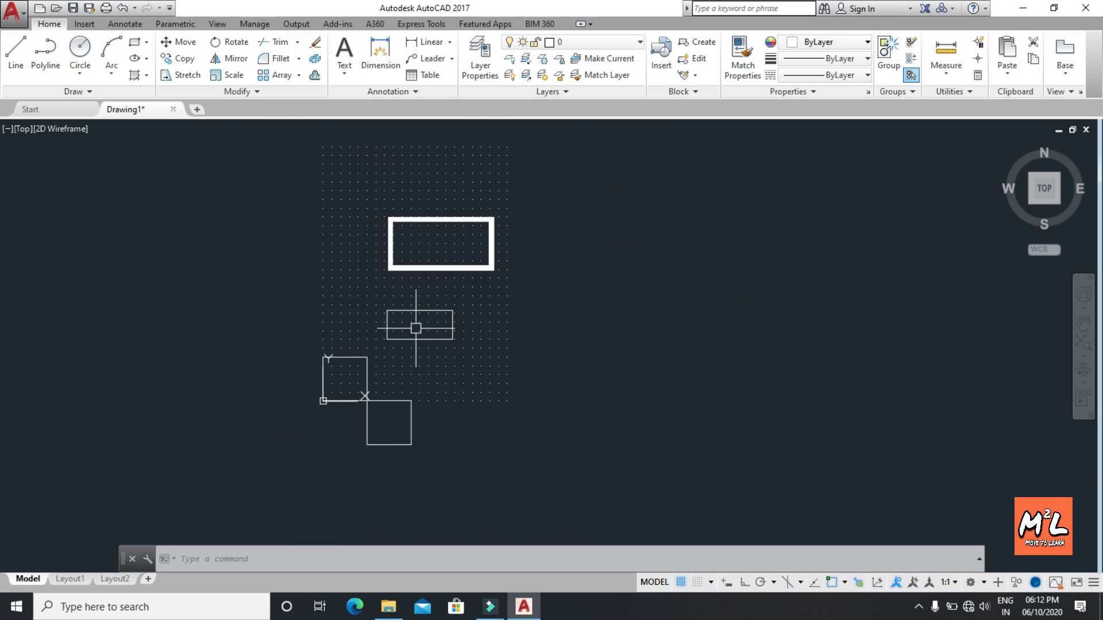
Select all the rectangles in the drawing with a window and delete them
{"action": "left_click", "coordinate": [198, 172]}
{"action": "left_click_drag", "start_coordinate": [199, 172], "coordinate": [562, 424]}
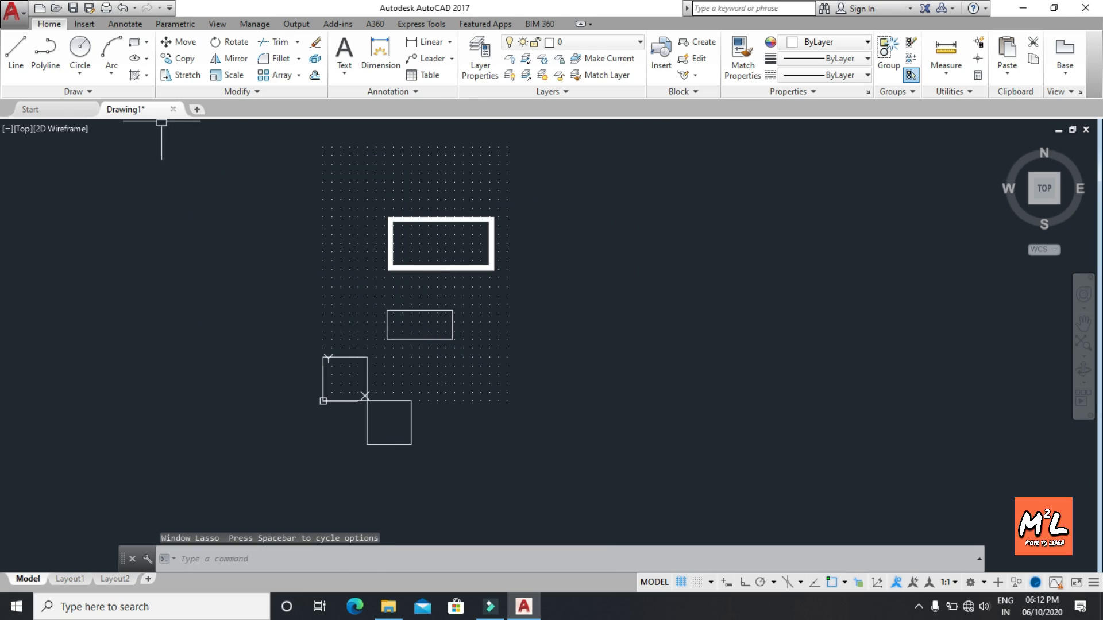
{"action": "left_click", "coordinate": [179, 171]}
{"action": "left_click", "coordinate": [621, 499]}
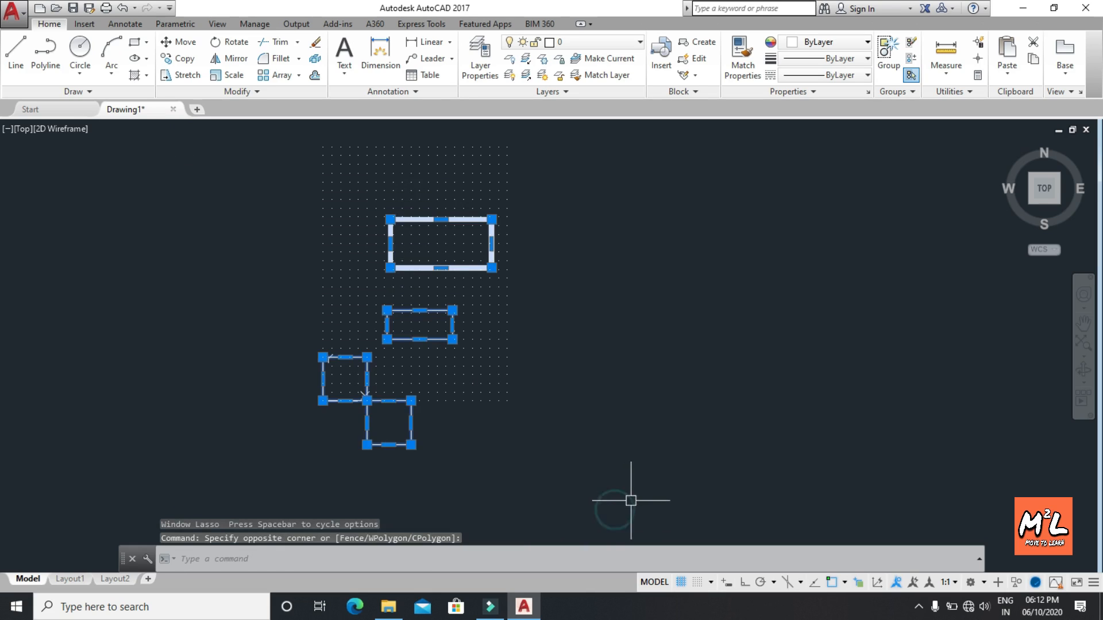
{"action": "key", "text": "Delete"}
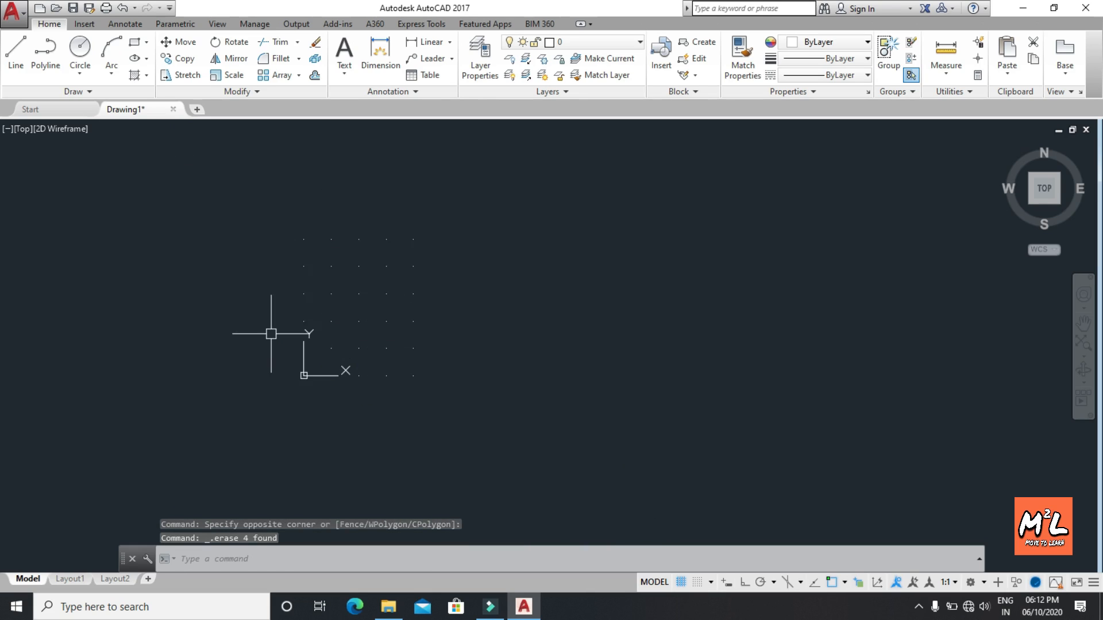
{"action": "scroll", "coordinate": [301, 139], "scroll_direction": "up", "scroll_amount": 2}
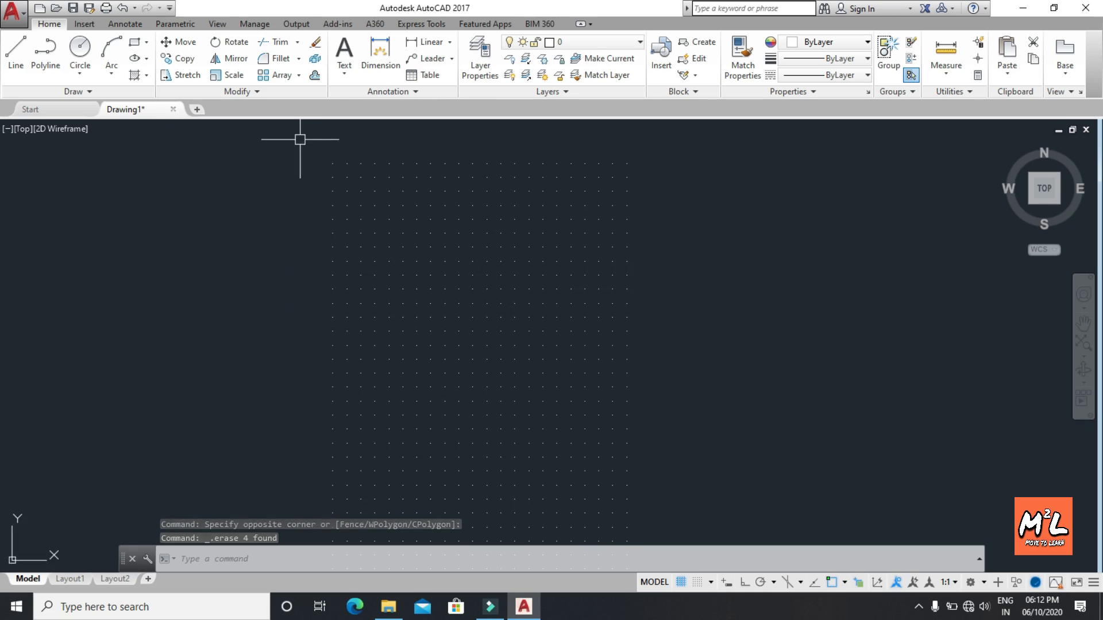
{"action": "scroll", "coordinate": [299, 140], "scroll_direction": "down", "scroll_amount": 2}
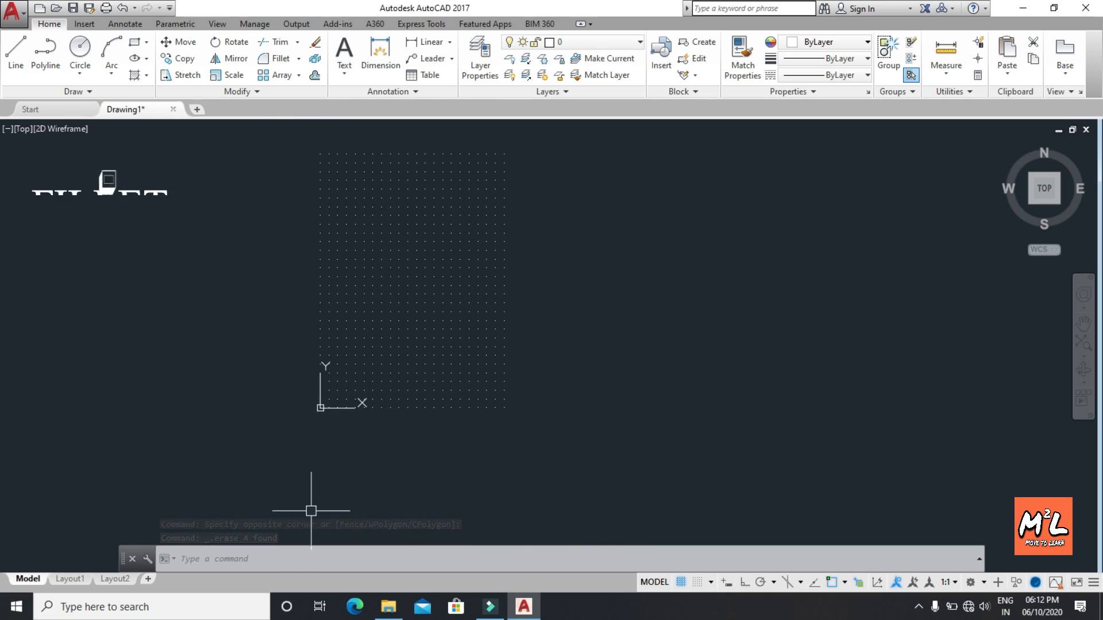
Set the Fillet command's radius to 5 and keep its Trim mode option, then exit the command
{"action": "left_click", "coordinate": [252, 559]}
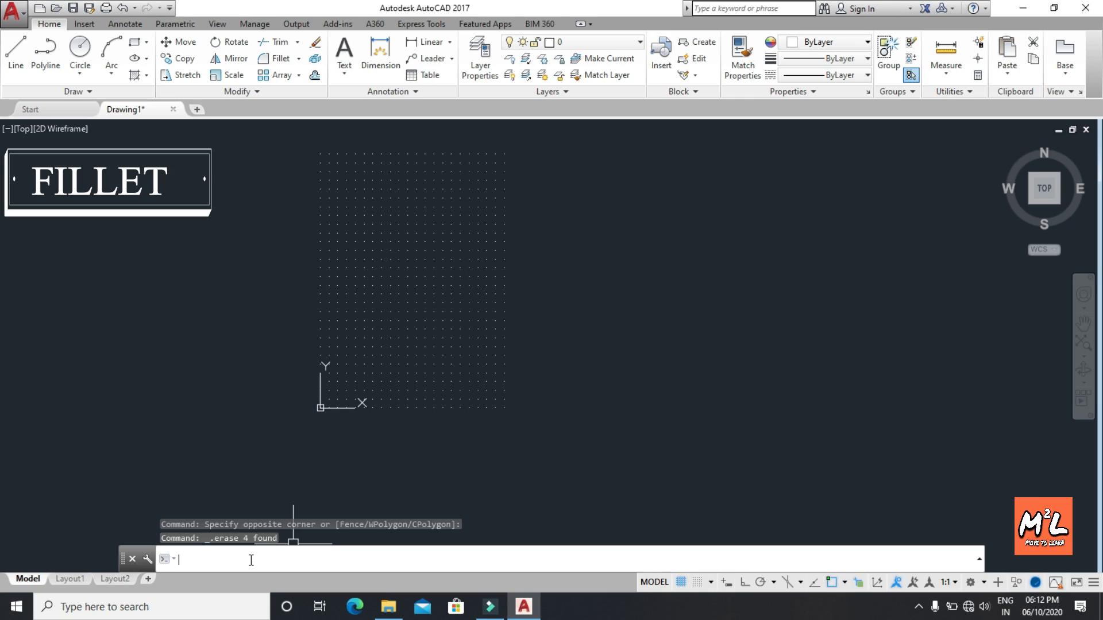
{"action": "type", "text": "fillet"}
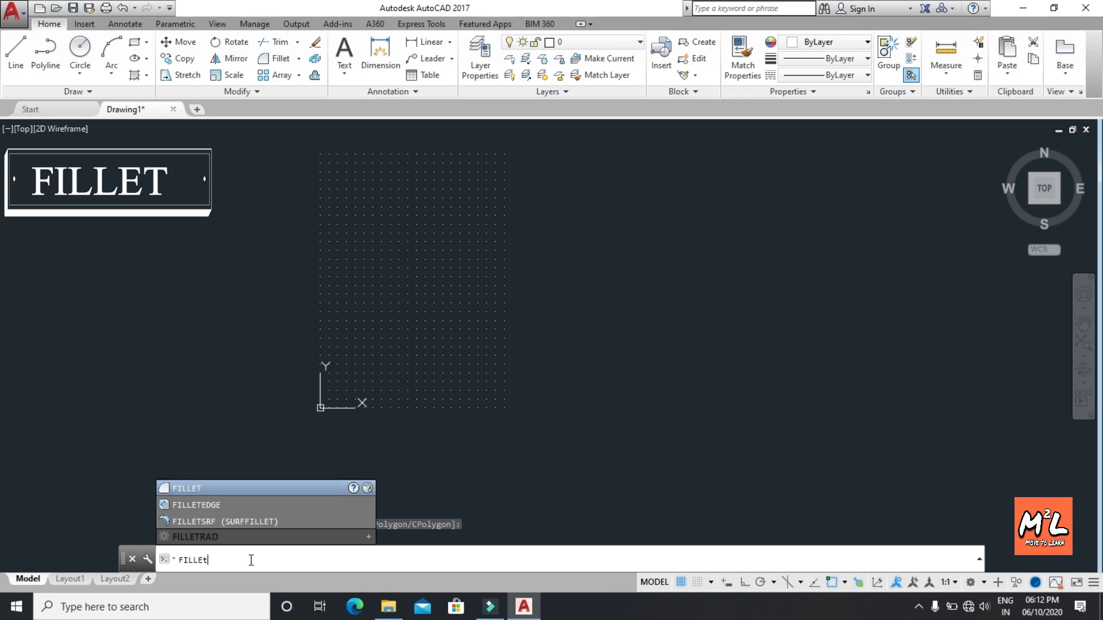
{"action": "key", "text": "Return"}
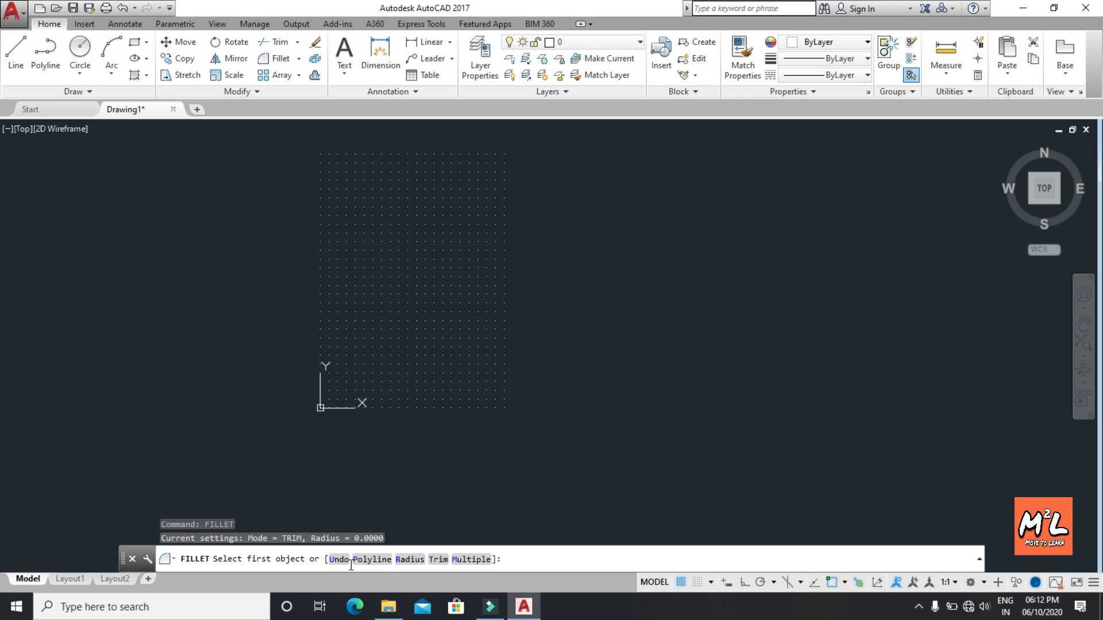
{"action": "left_click", "coordinate": [409, 563]}
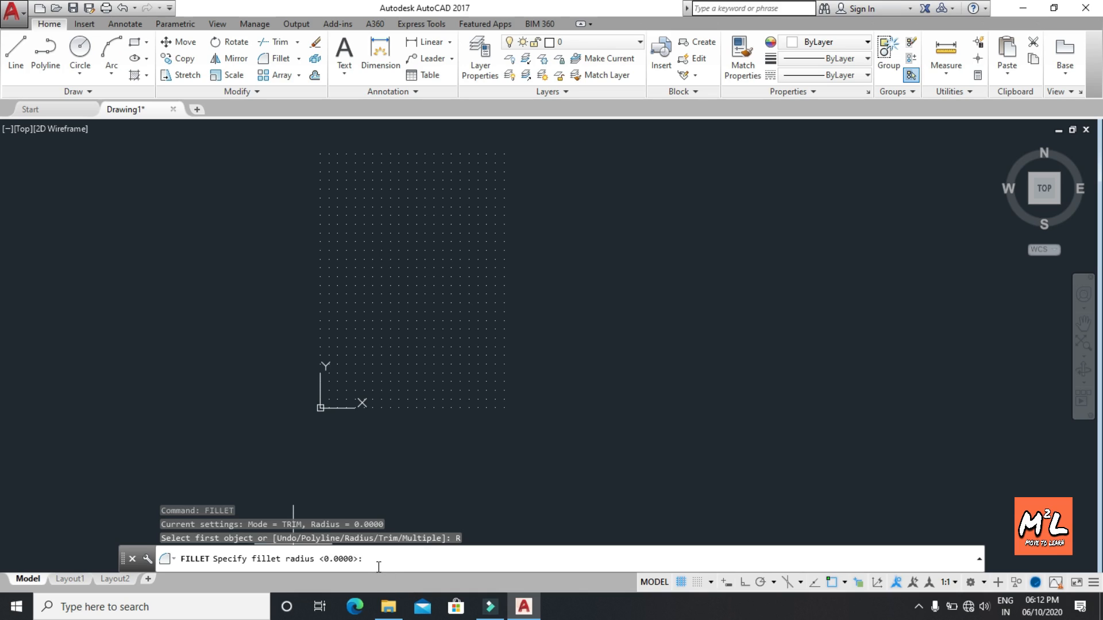
{"action": "key", "text": "Return"}
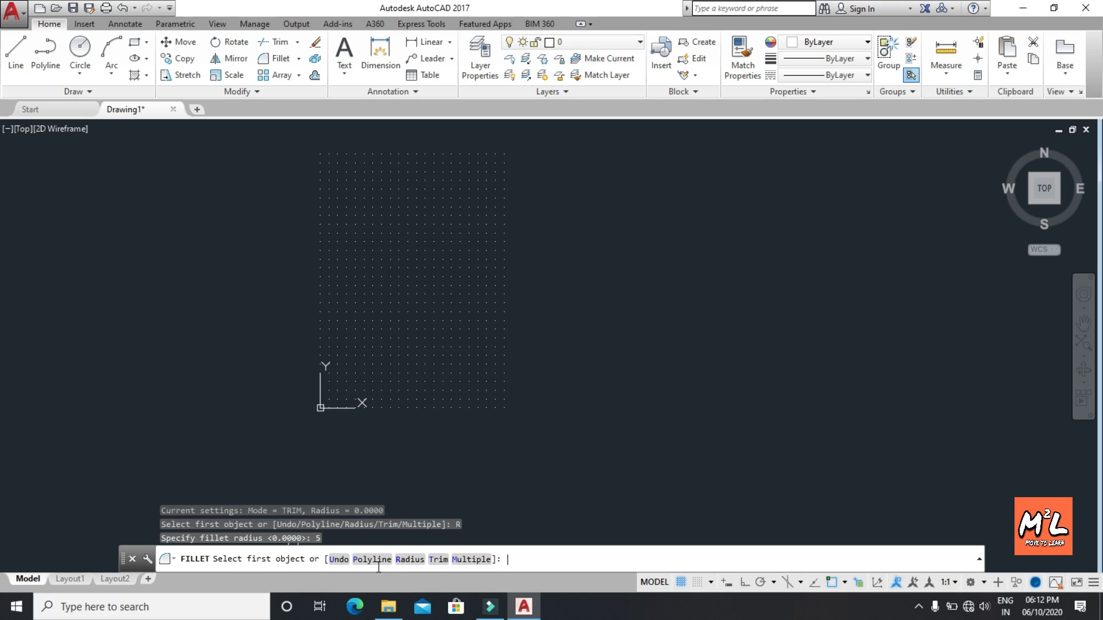
{"action": "left_click", "coordinate": [437, 559]}
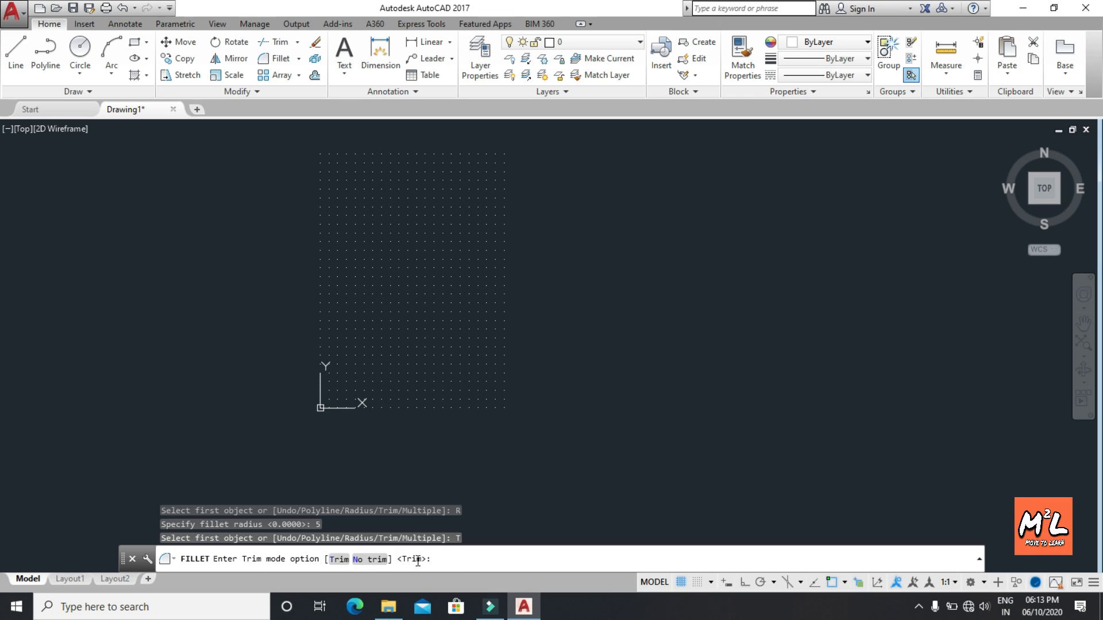
{"action": "key", "text": "Return"}
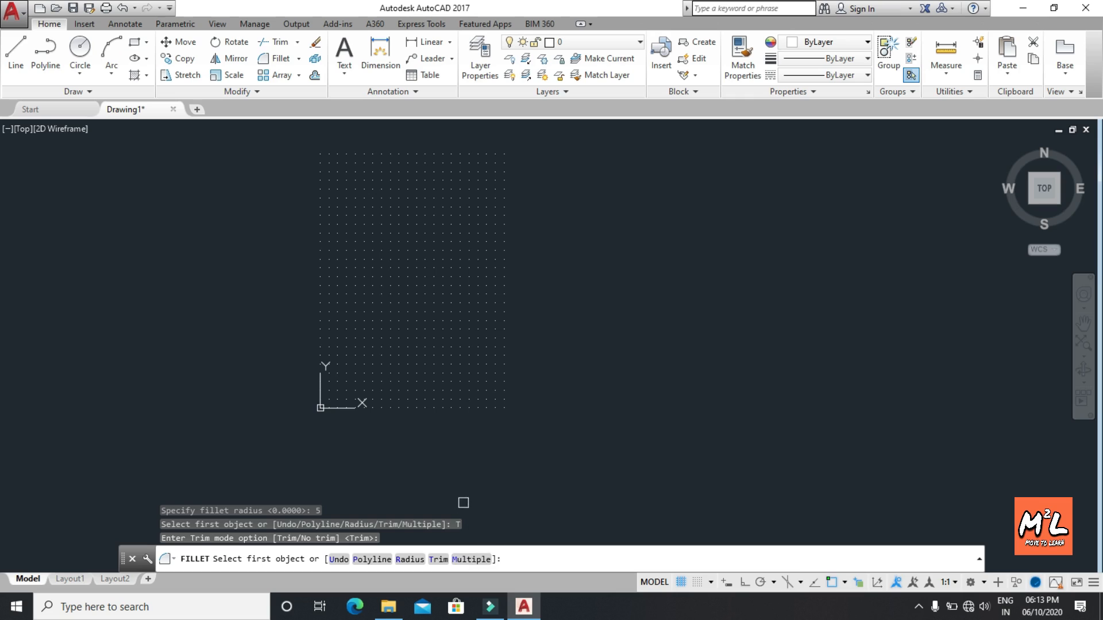
{"action": "key", "text": "Return"}
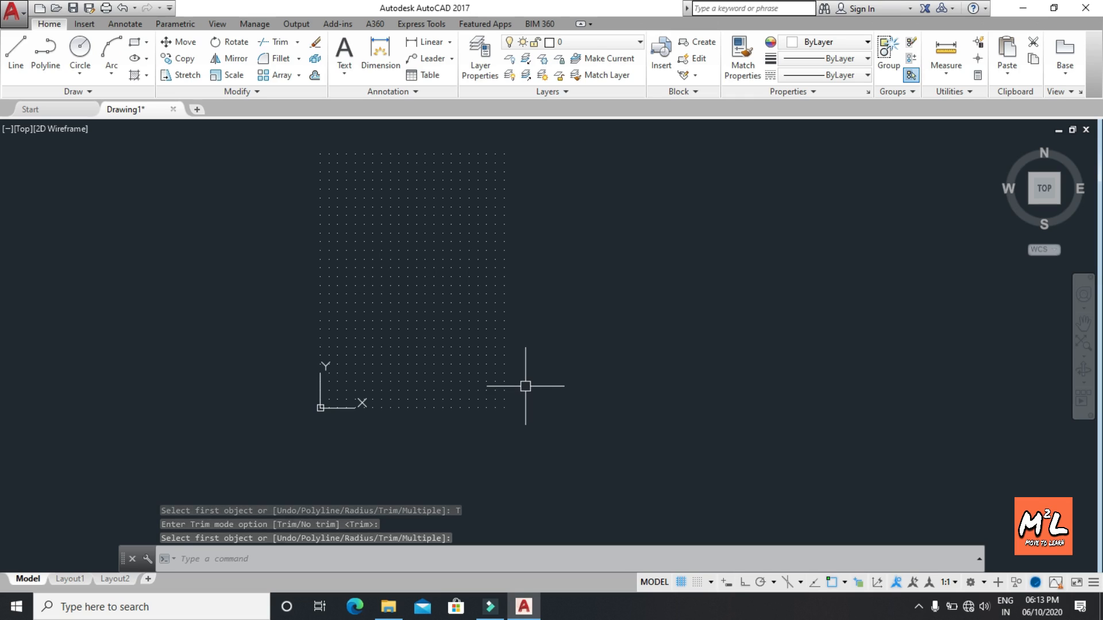
Draw a rectangle freehand within the grid area with its line width set to 0
{"action": "type", "text": "rec"}
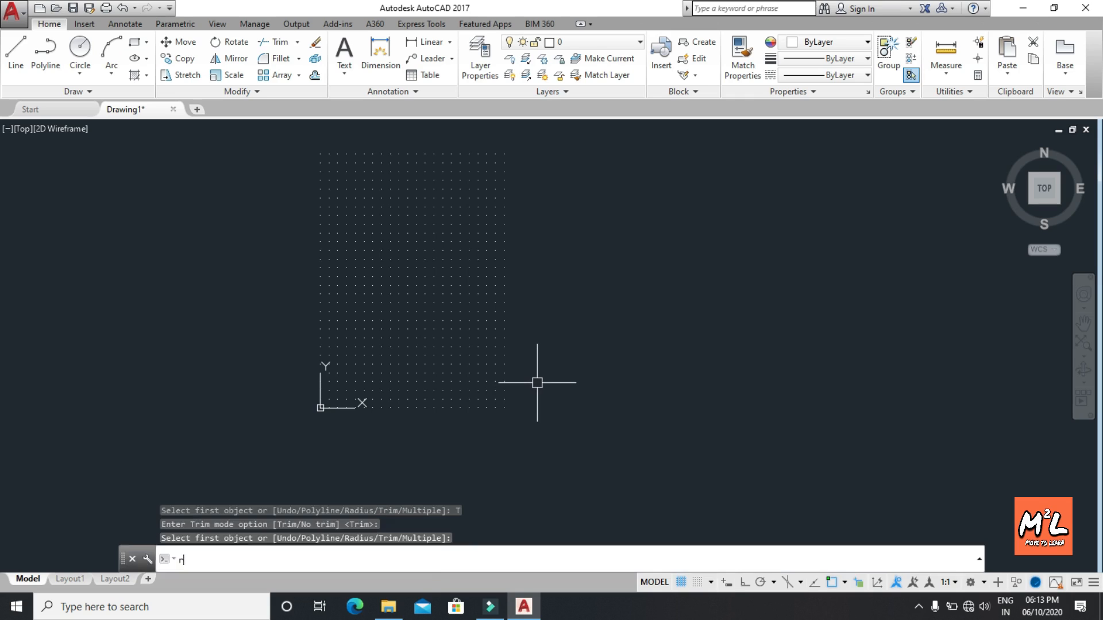
{"action": "key", "text": "Return"}
{"action": "type", "text": "w"}
{"action": "key", "text": "Return"}
{"action": "type", "text": "0"}
{"action": "key", "text": "Return"}
{"action": "left_click", "coordinate": [374, 246]}
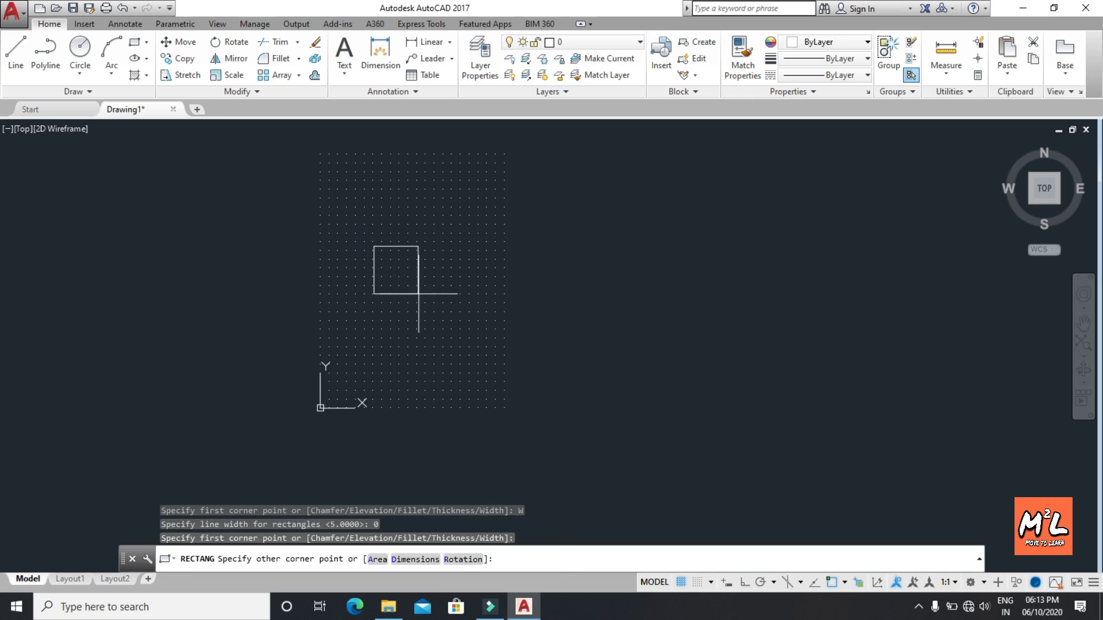
{"action": "left_click", "coordinate": [412, 268]}
{"action": "left_click", "coordinate": [411, 315]}
{"action": "left_click", "coordinate": [438, 331]}
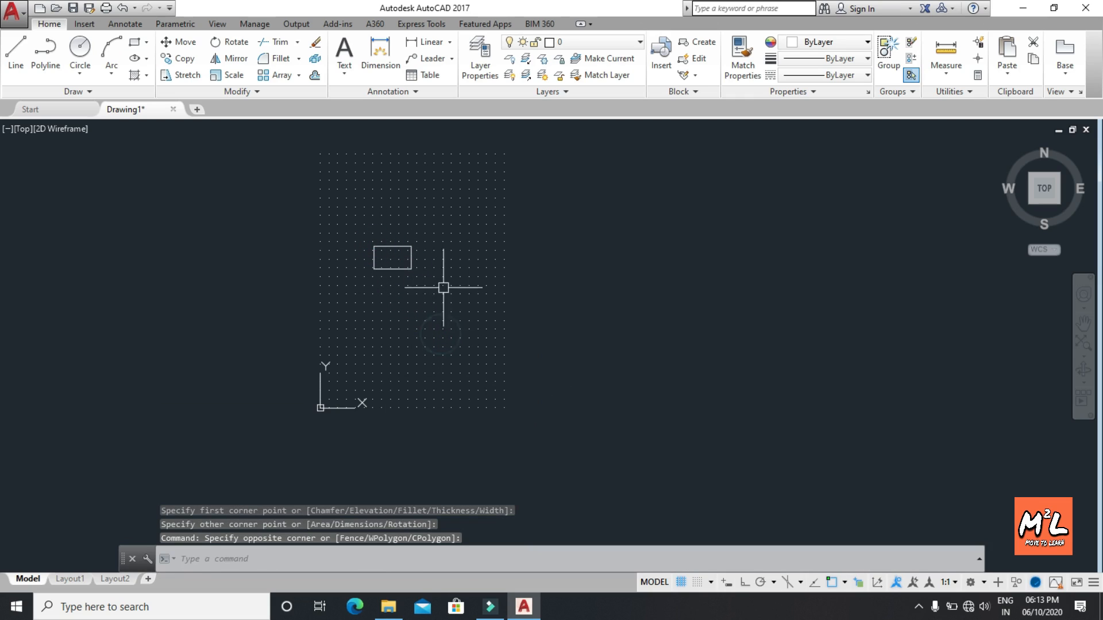
Fillet the rectangle's lower-left corner between its left and bottom edges, keeping radius 5 and the Trim mode
{"action": "scroll", "coordinate": [374, 253], "scroll_direction": "down", "scroll_amount": 1}
{"action": "scroll", "coordinate": [374, 255], "scroll_direction": "up", "scroll_amount": 6}
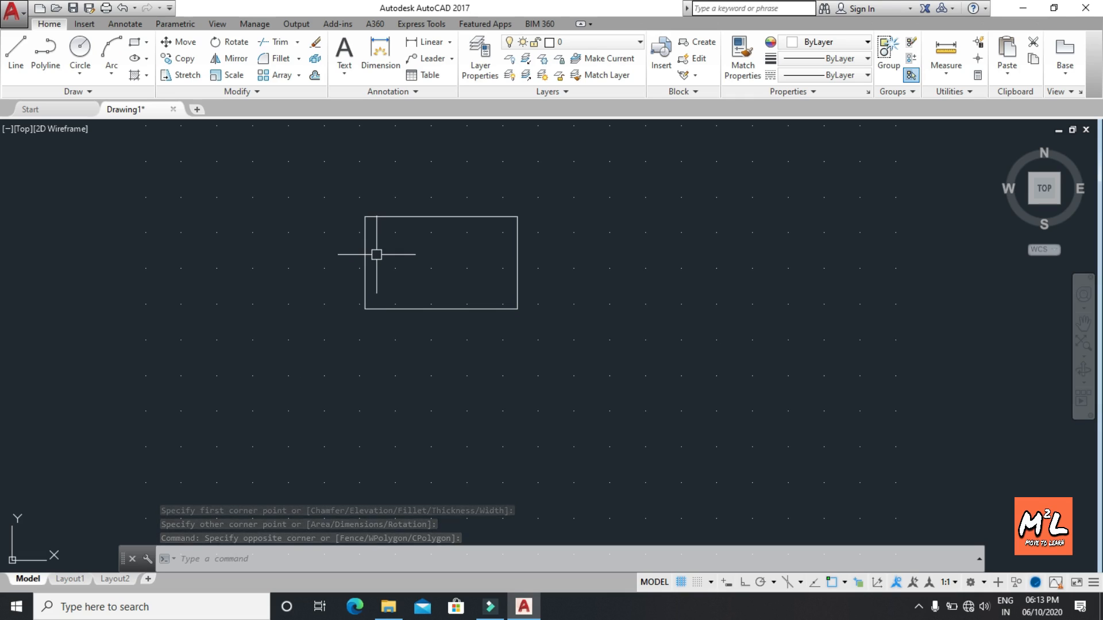
{"action": "type", "text": "f"}
{"action": "key", "text": "Return"}
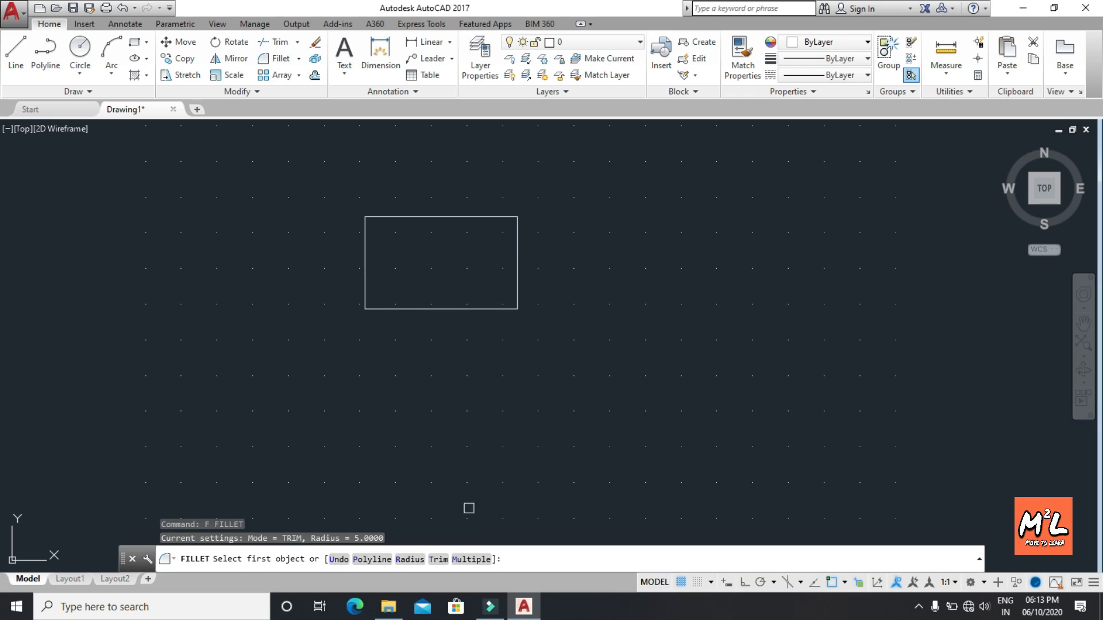
{"action": "left_click", "coordinate": [411, 560]}
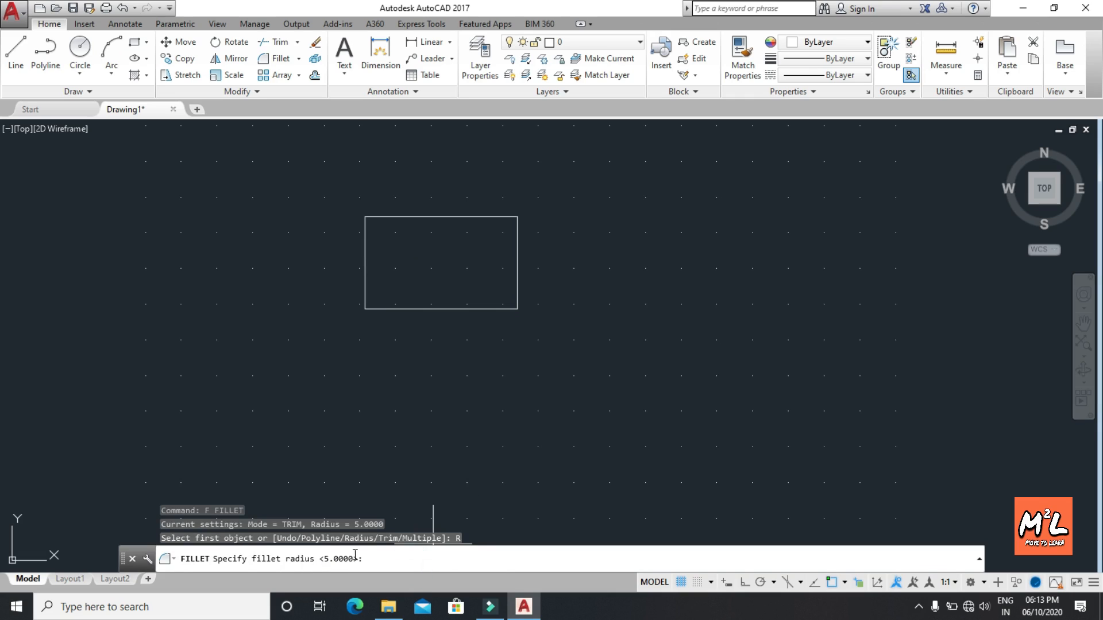
{"action": "key", "text": "Return"}
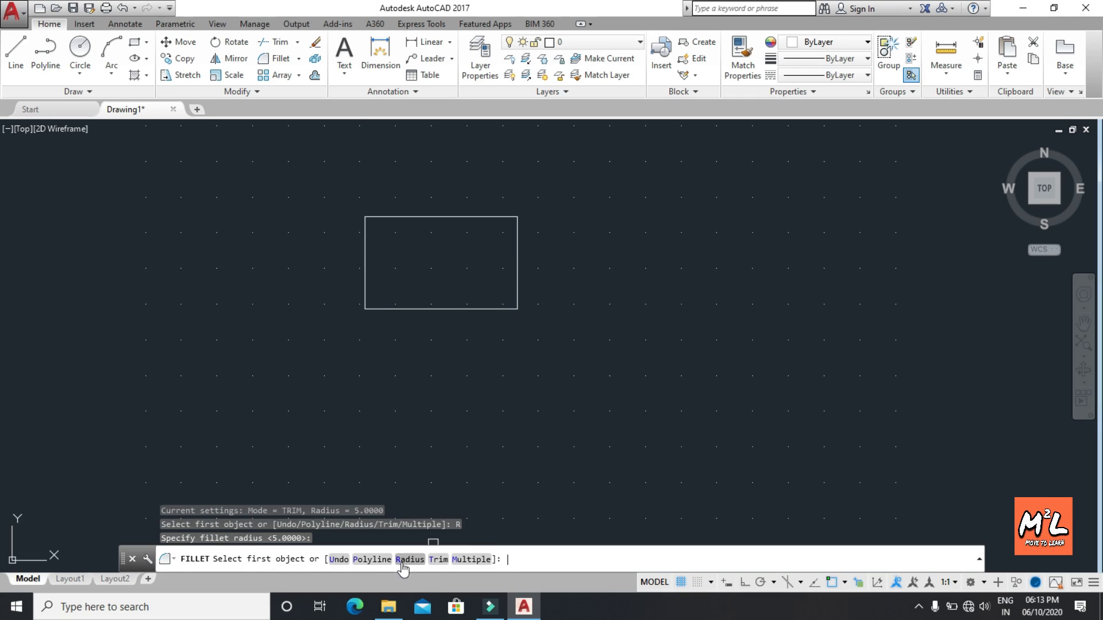
{"action": "left_click", "coordinate": [440, 560]}
{"action": "key", "text": "Return"}
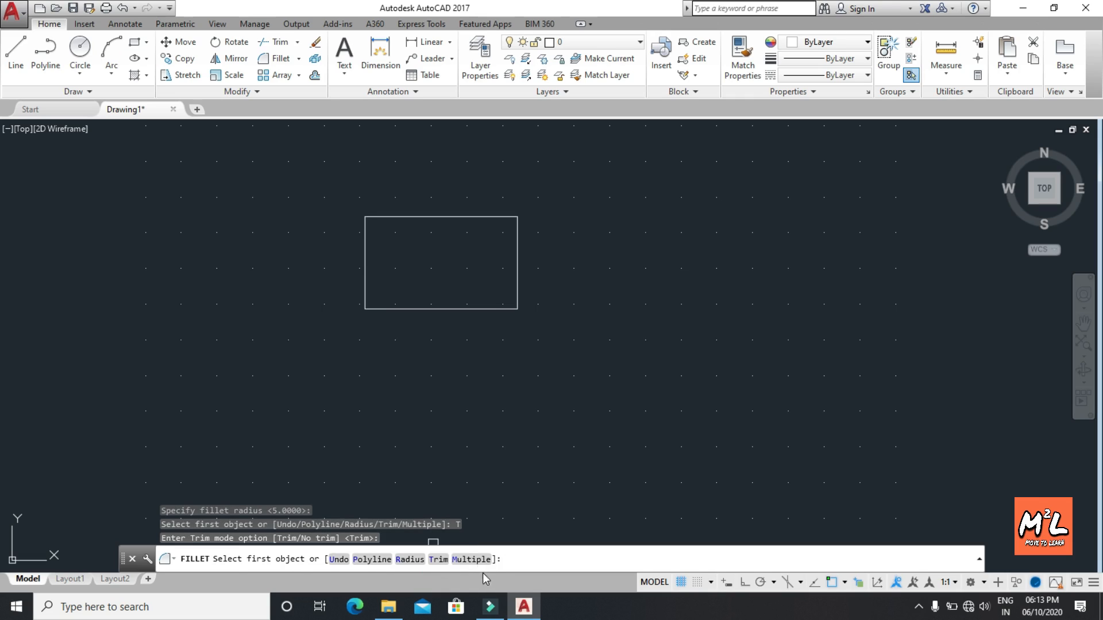
{"action": "left_click", "coordinate": [364, 263]}
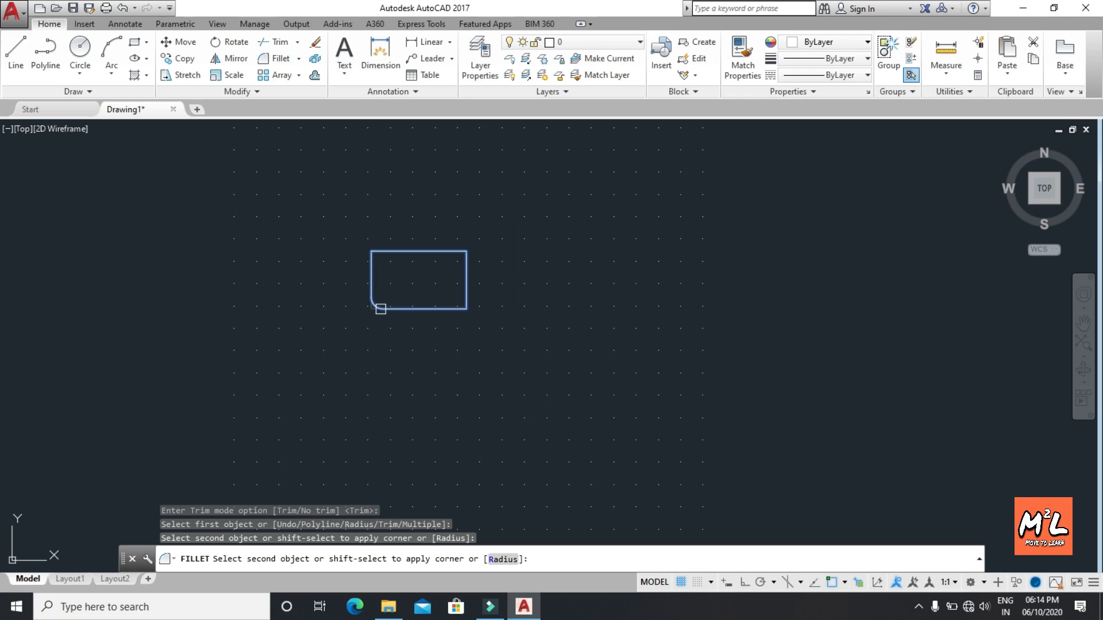
{"action": "scroll", "coordinate": [381, 309], "scroll_direction": "up", "scroll_amount": 4}
{"action": "scroll", "coordinate": [378, 308], "scroll_direction": "up", "scroll_amount": 2}
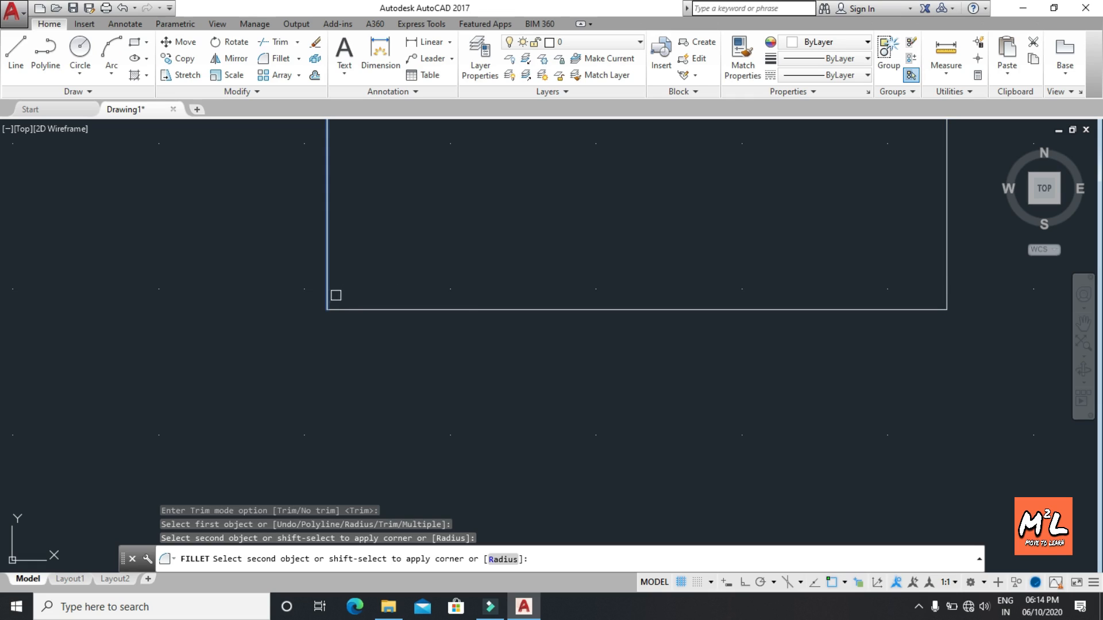
{"action": "left_click", "coordinate": [437, 310]}
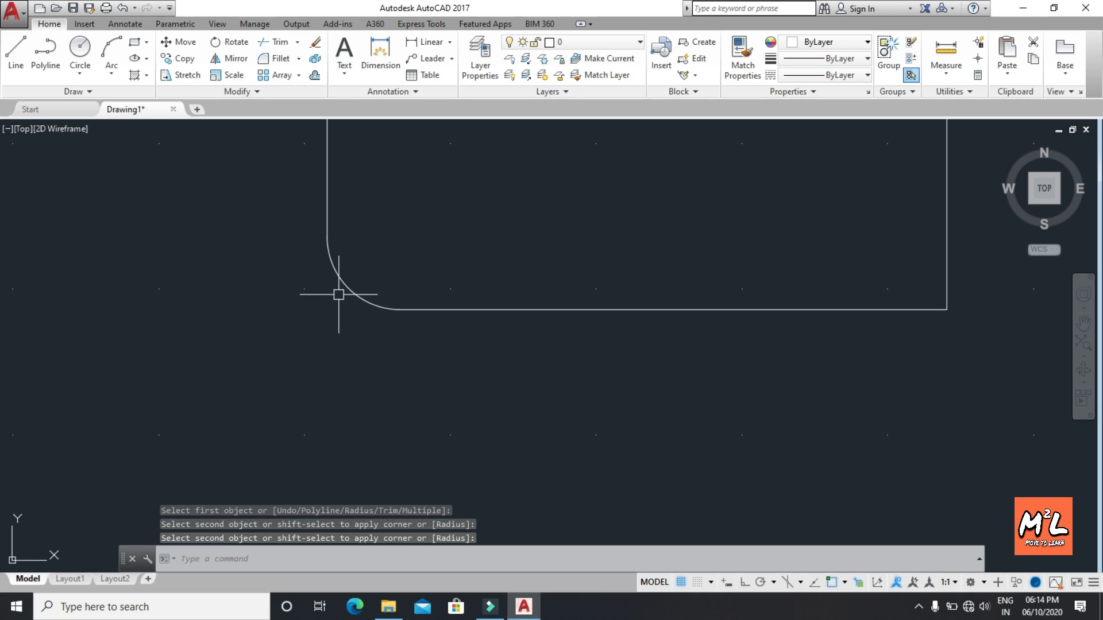
{"action": "scroll", "coordinate": [340, 310], "scroll_direction": "up", "scroll_amount": 1}
{"action": "scroll", "coordinate": [345, 299], "scroll_direction": "down", "scroll_amount": 5}
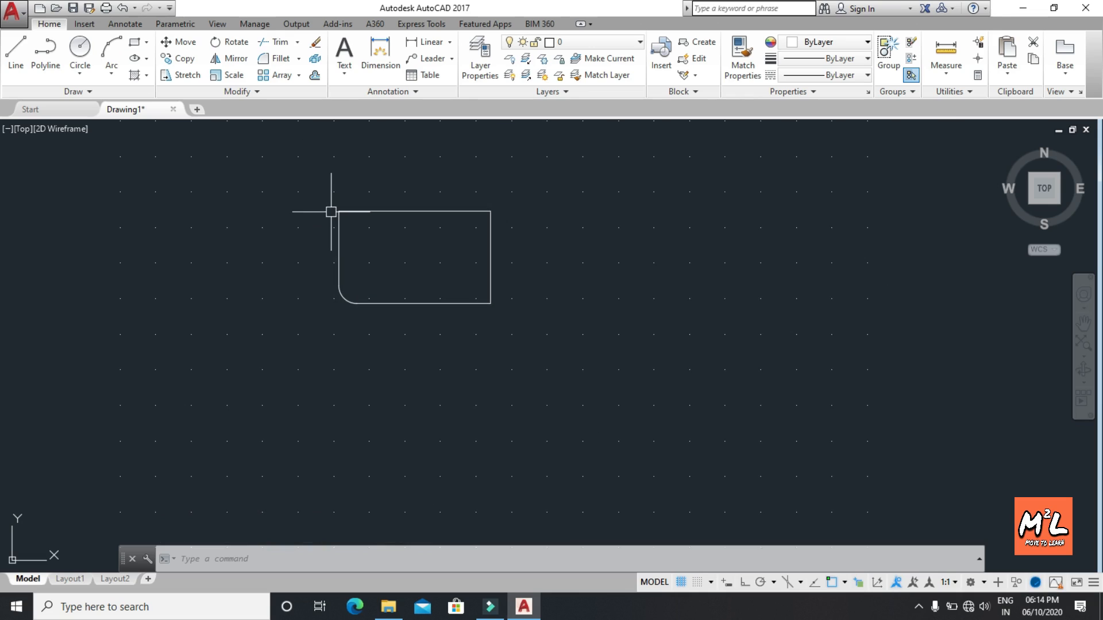
Fillet the rectangle's upper-left corner in No trim mode and inspect the corner up close
{"action": "type", "text": "["}
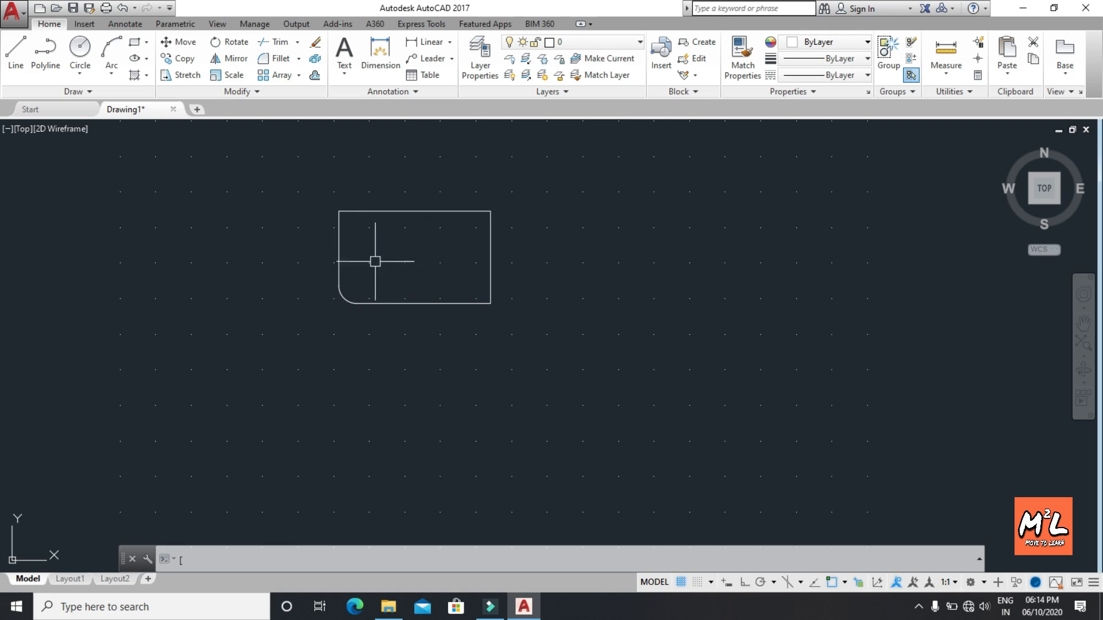
{"action": "left_click", "coordinate": [333, 304]}
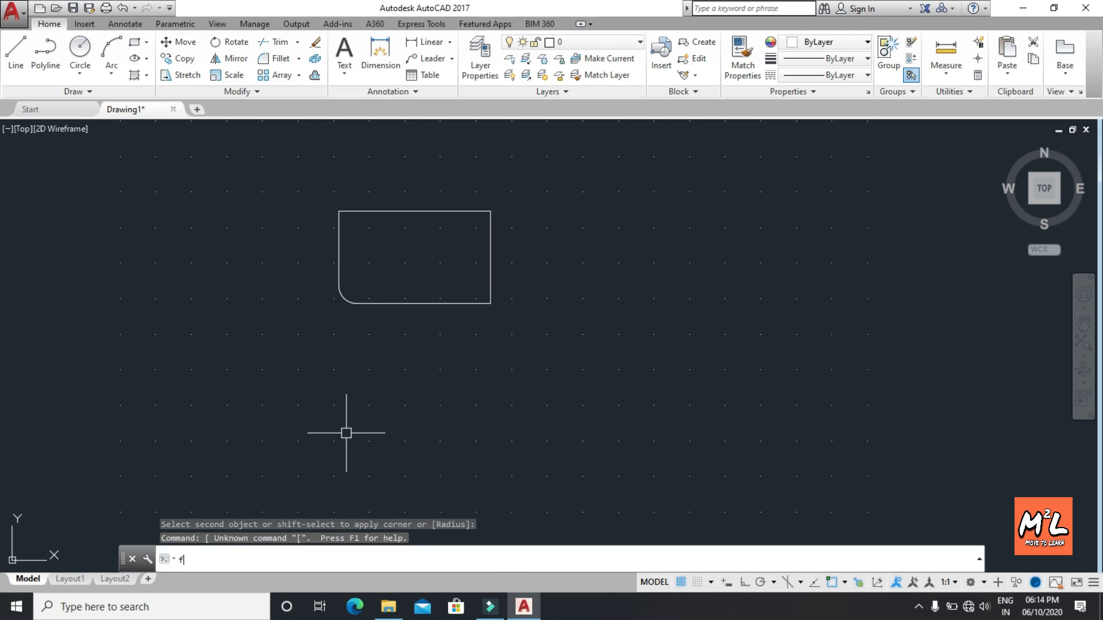
{"action": "type", "text": "f"}
{"action": "key", "text": "Return"}
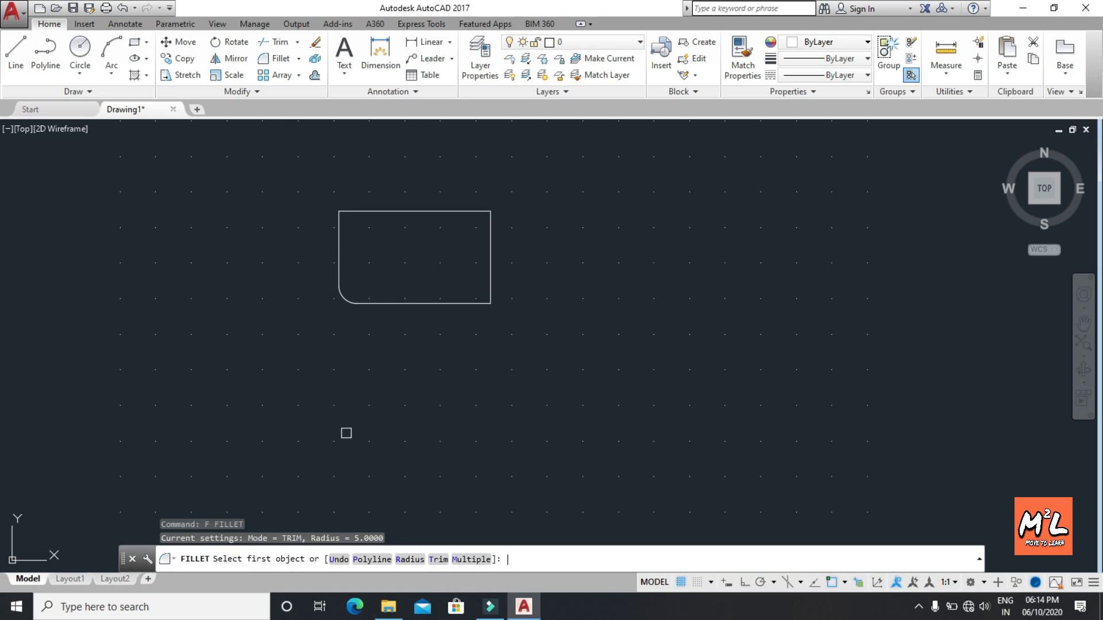
{"action": "left_click", "coordinate": [438, 559]}
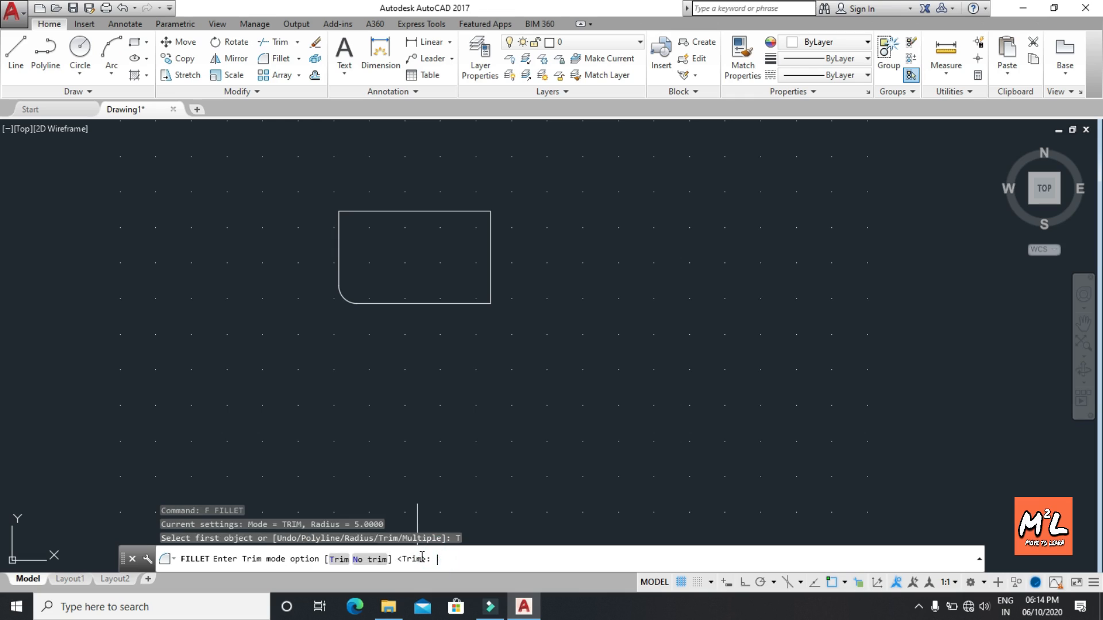
{"action": "left_click", "coordinate": [369, 564]}
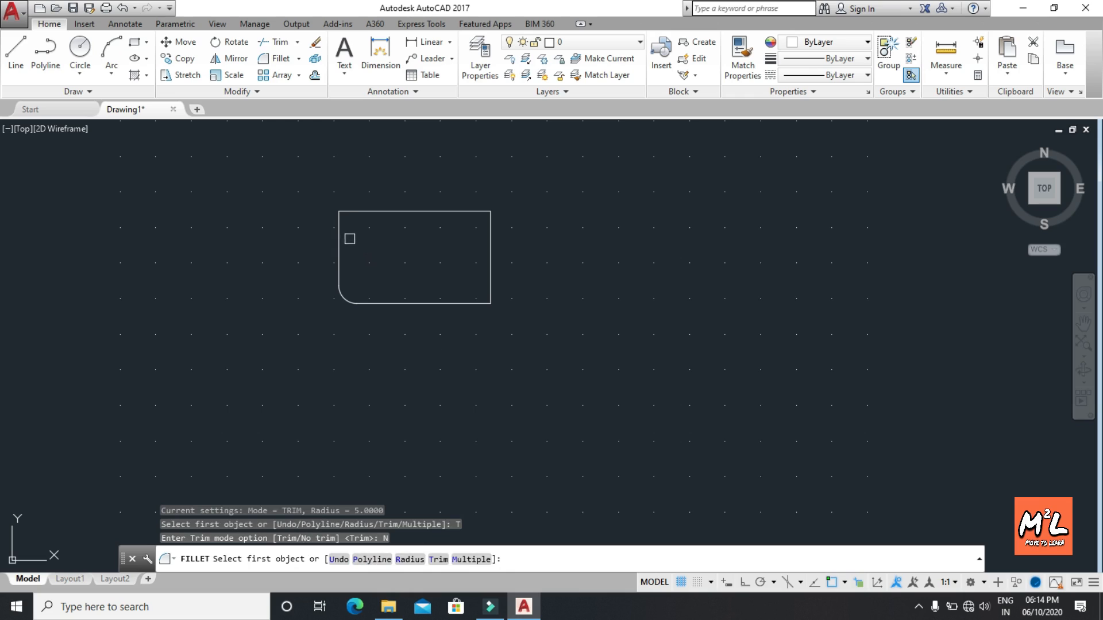
{"action": "left_click", "coordinate": [335, 235]}
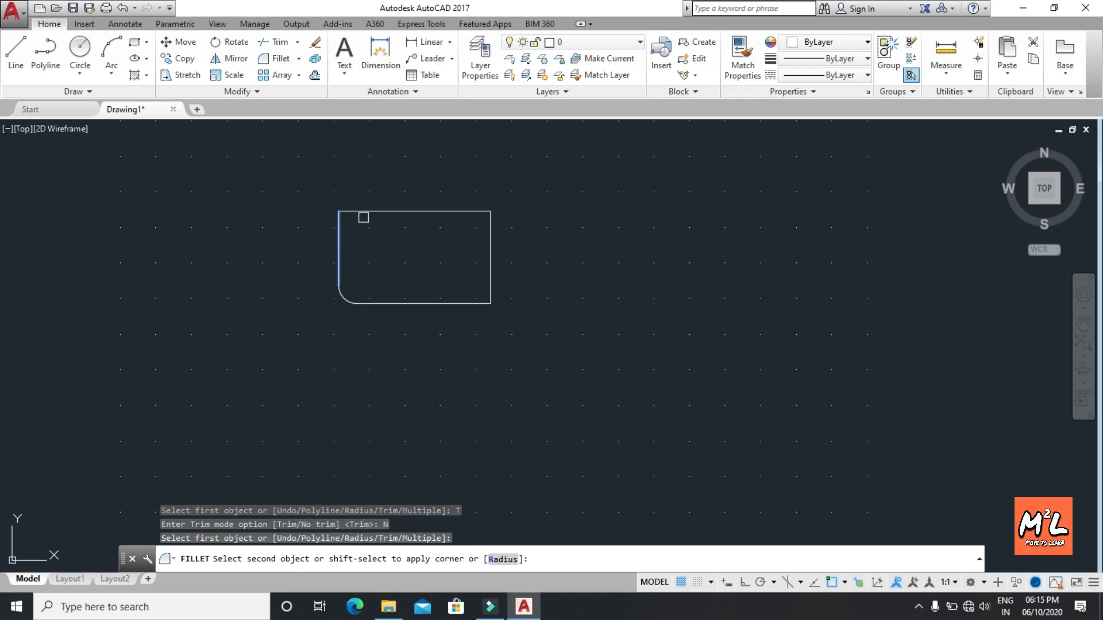
{"action": "left_click", "coordinate": [371, 213]}
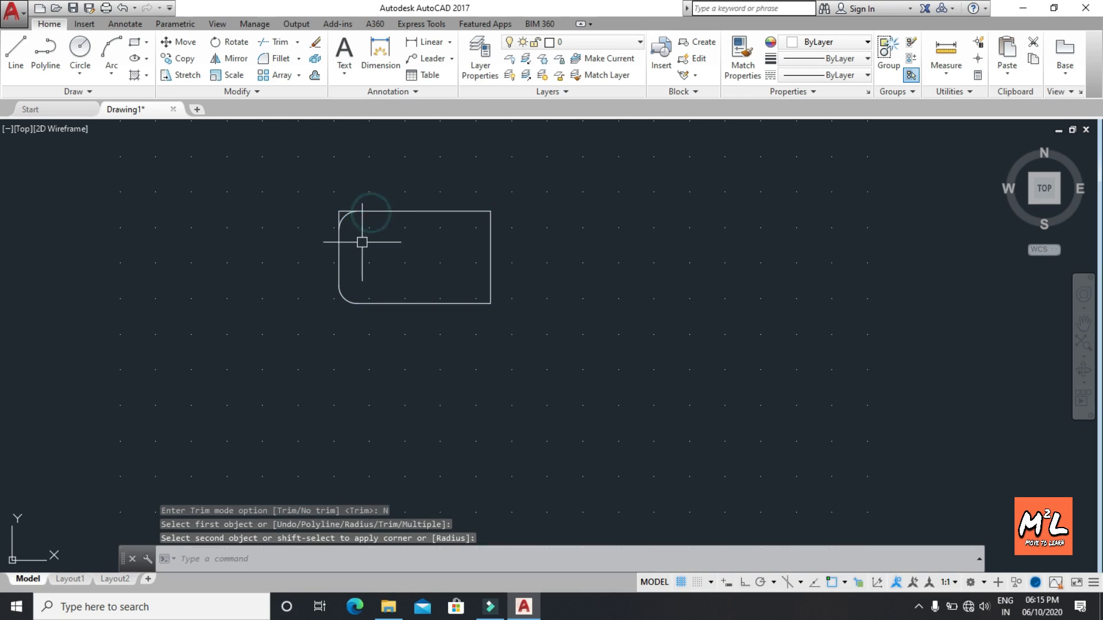
{"action": "scroll", "coordinate": [343, 212], "scroll_direction": "up", "scroll_amount": 10}
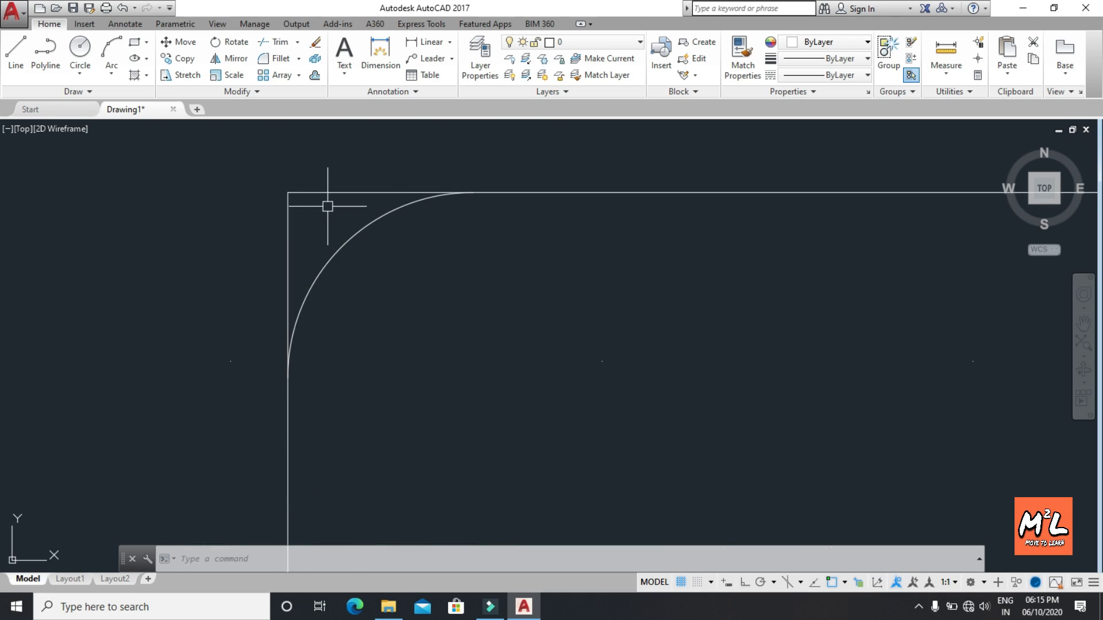
{"action": "scroll", "coordinate": [327, 206], "scroll_direction": "down", "scroll_amount": 10}
Fillet the rectangle's upper-right and lower-right corners in one run using Trim mode and the Multiple option
{"action": "key", "text": "Return"}
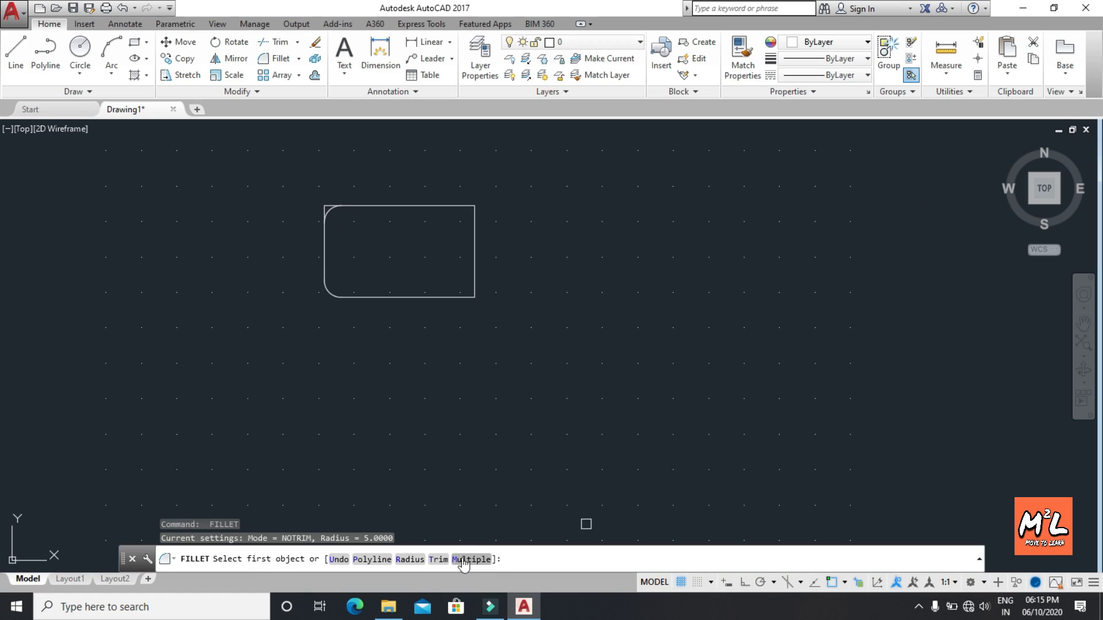
{"action": "left_click", "coordinate": [439, 560]}
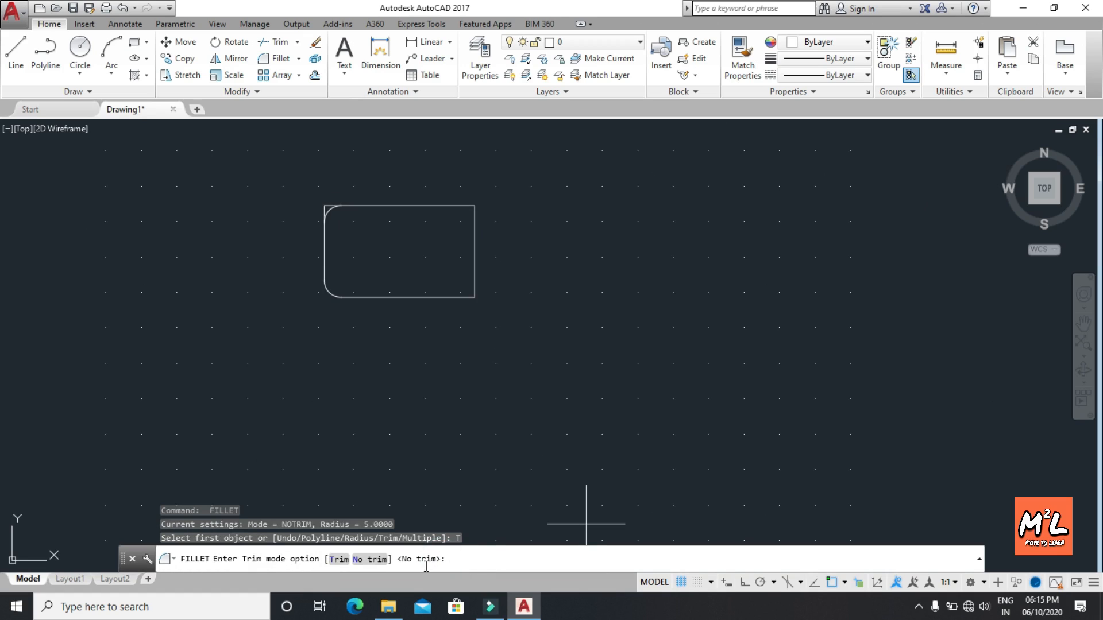
{"action": "left_click", "coordinate": [344, 560]}
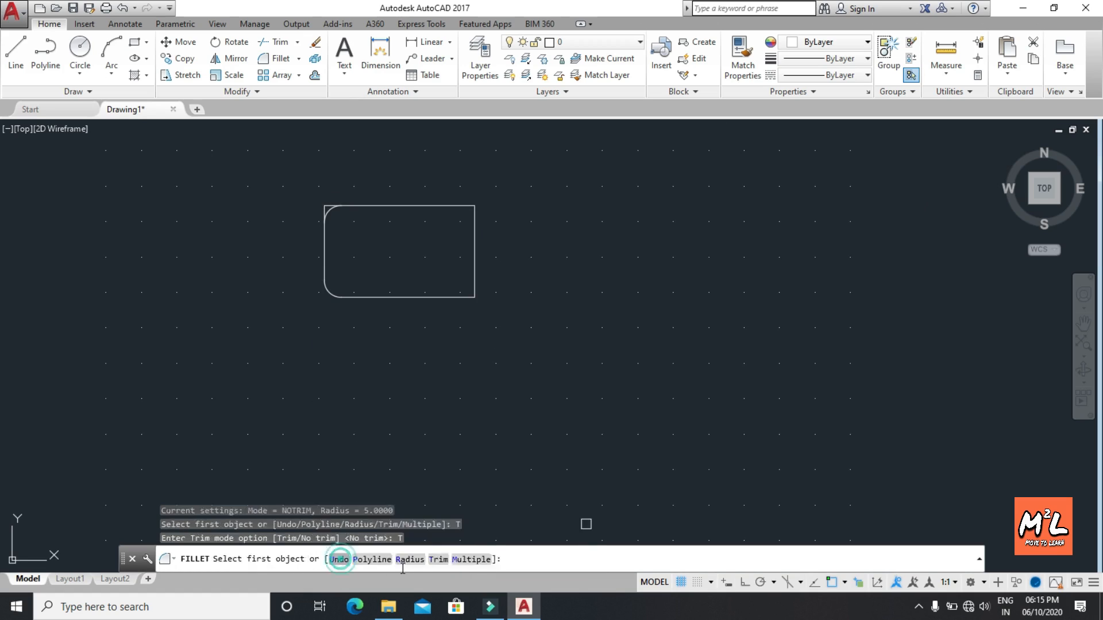
{"action": "left_click", "coordinate": [476, 561]}
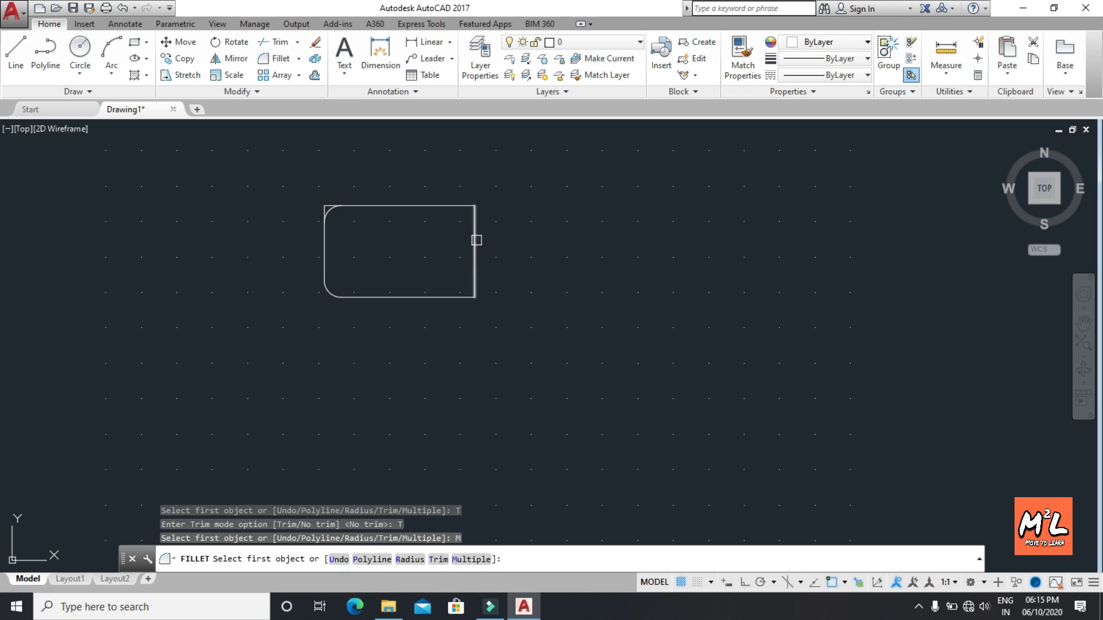
{"action": "left_click", "coordinate": [475, 241]}
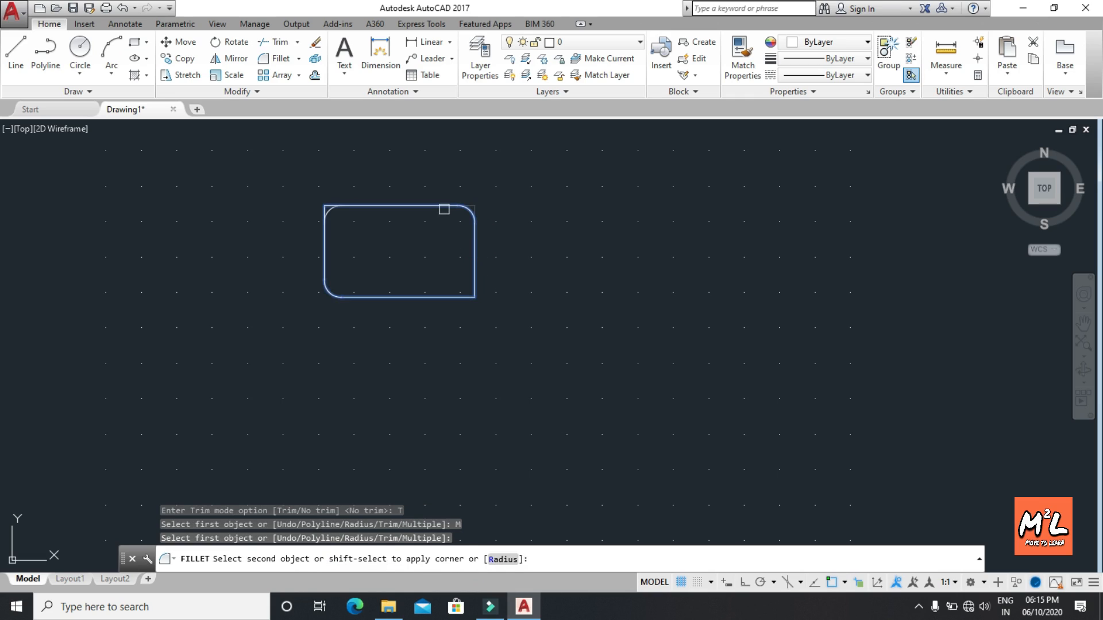
{"action": "left_click", "coordinate": [444, 209]}
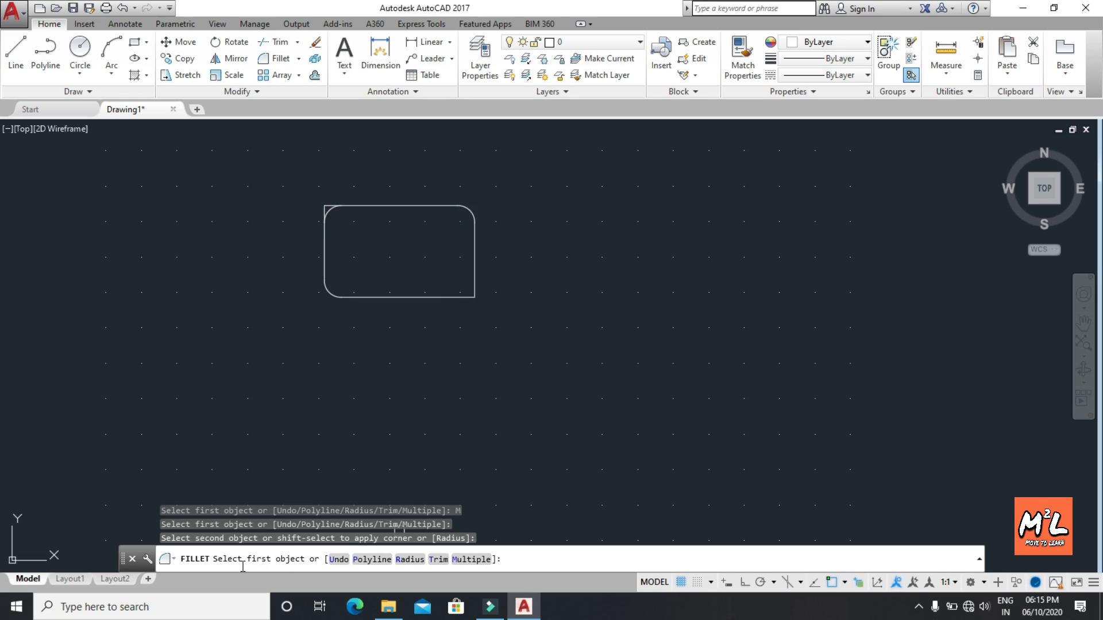
{"action": "left_click", "coordinate": [446, 299]}
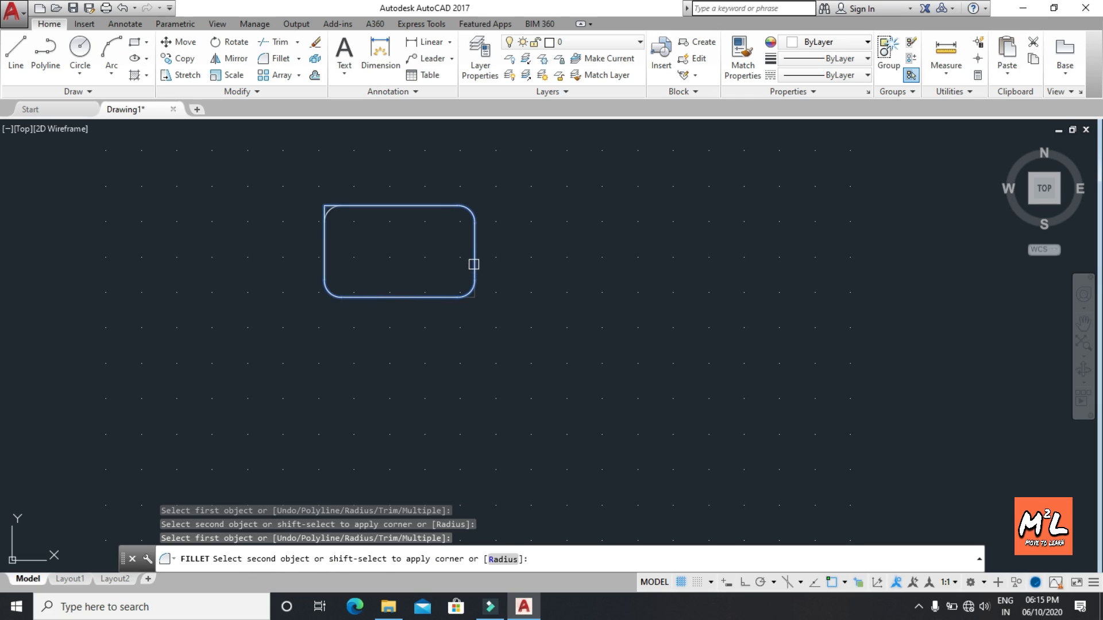
{"action": "left_click", "coordinate": [473, 264]}
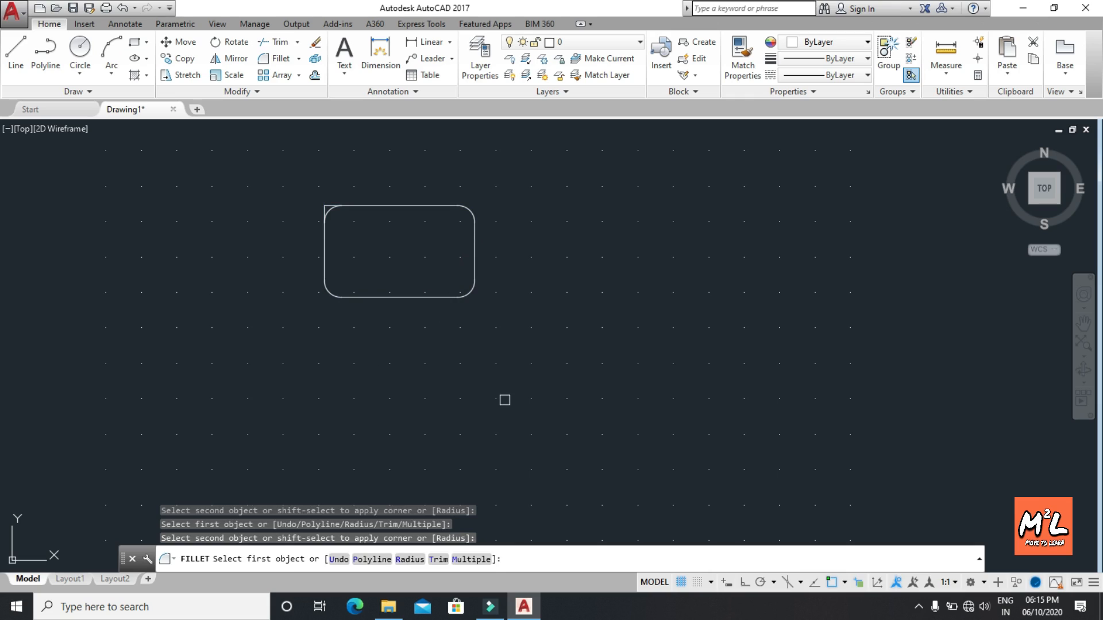
{"action": "key", "text": "Return"}
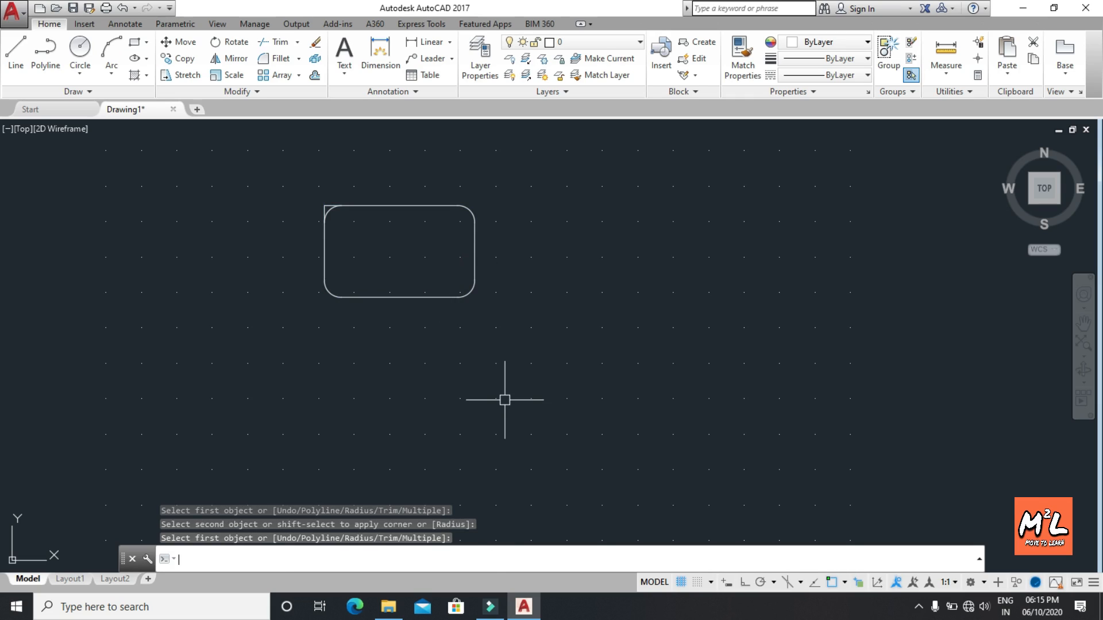
{"action": "scroll", "coordinate": [337, 172], "scroll_direction": "down", "scroll_amount": 2}
{"action": "scroll", "coordinate": [338, 177], "scroll_direction": "up", "scroll_amount": 4}
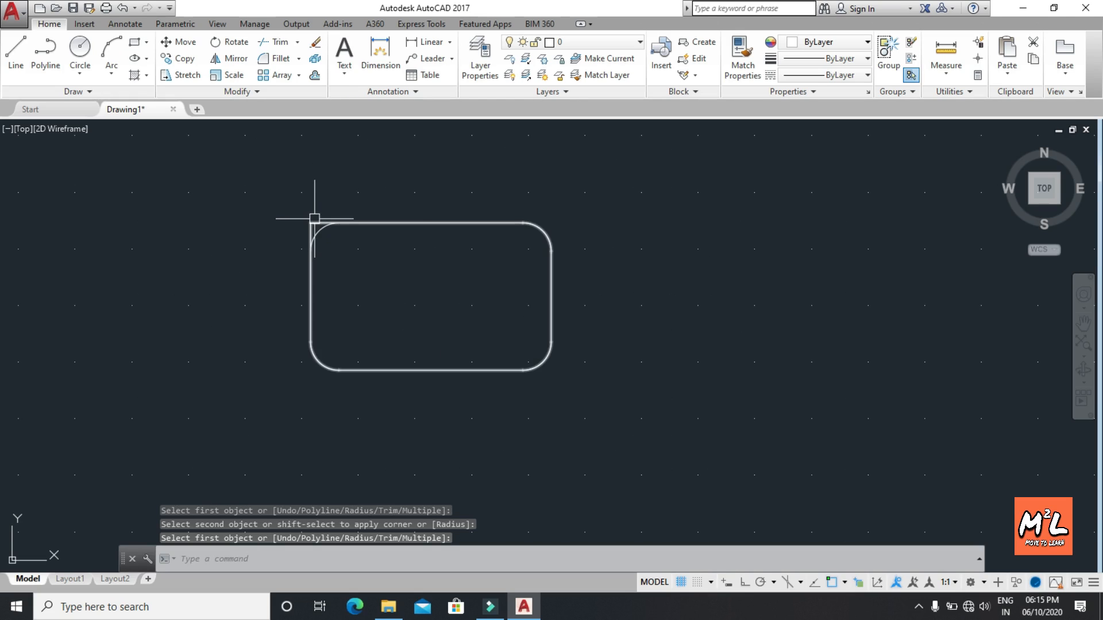
{"action": "scroll", "coordinate": [376, 304], "scroll_direction": "up", "scroll_amount": 2}
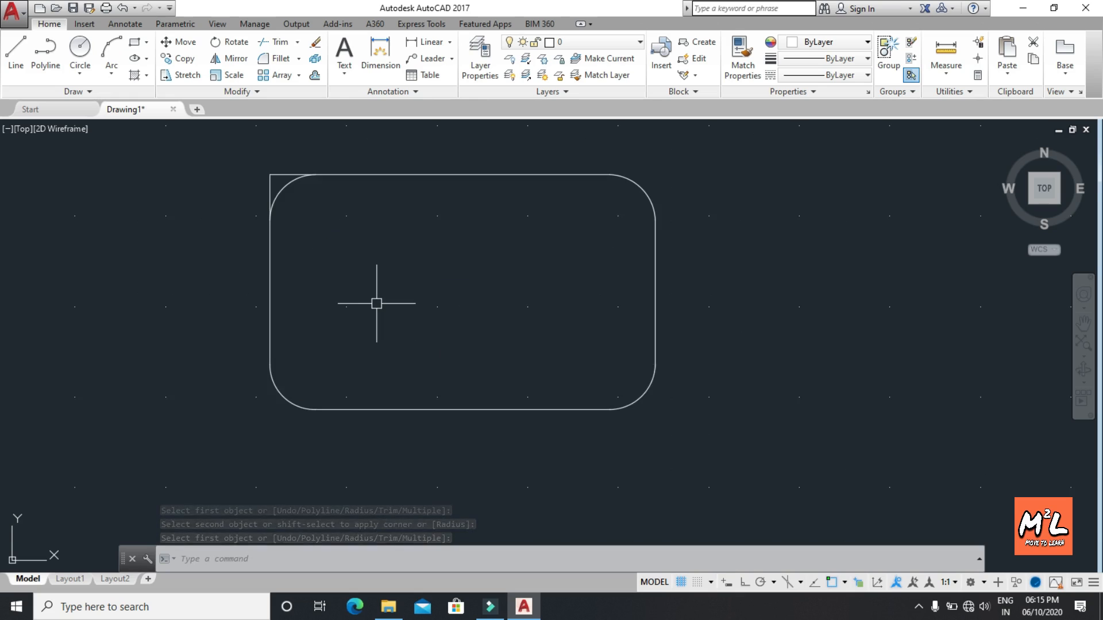
Draw a rectangle freehand just below the filleted rectangle, within the grid area
{"action": "scroll", "coordinate": [377, 304], "scroll_direction": "down", "scroll_amount": 2}
{"action": "scroll", "coordinate": [377, 303], "scroll_direction": "down", "scroll_amount": 3}
{"action": "scroll", "coordinate": [428, 305], "scroll_direction": "down", "scroll_amount": 2}
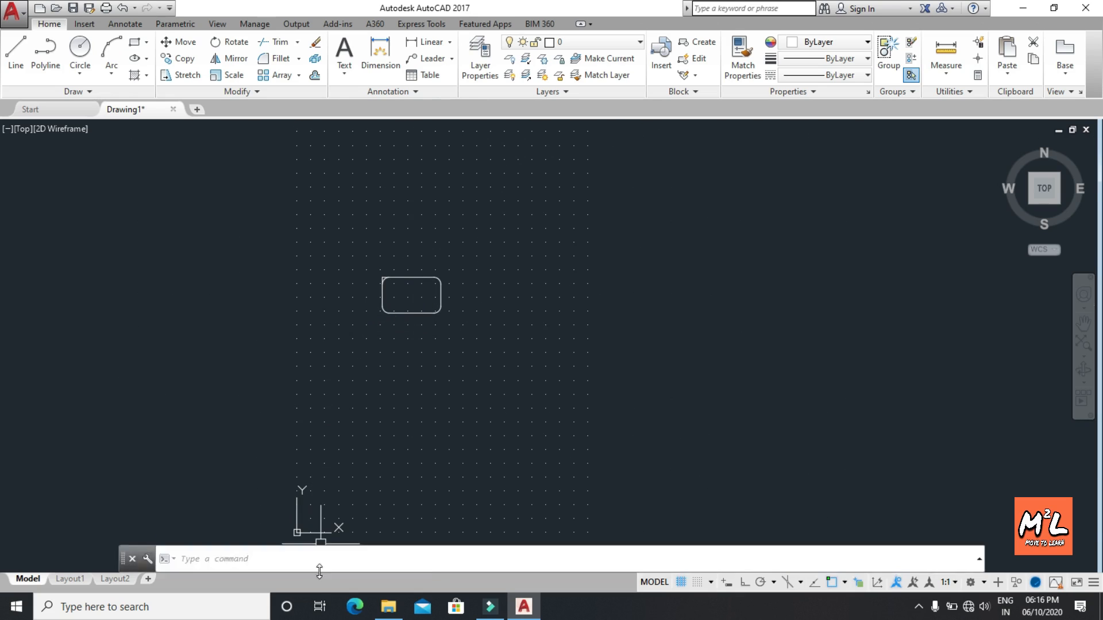
{"action": "type", "text": "rec"}
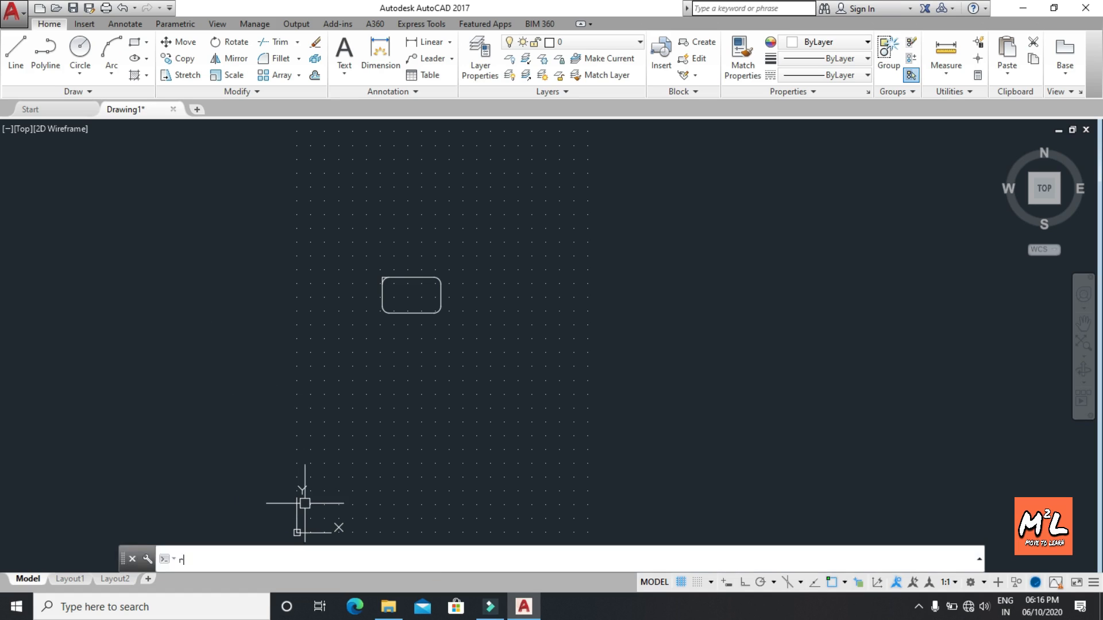
{"action": "key", "text": "Return"}
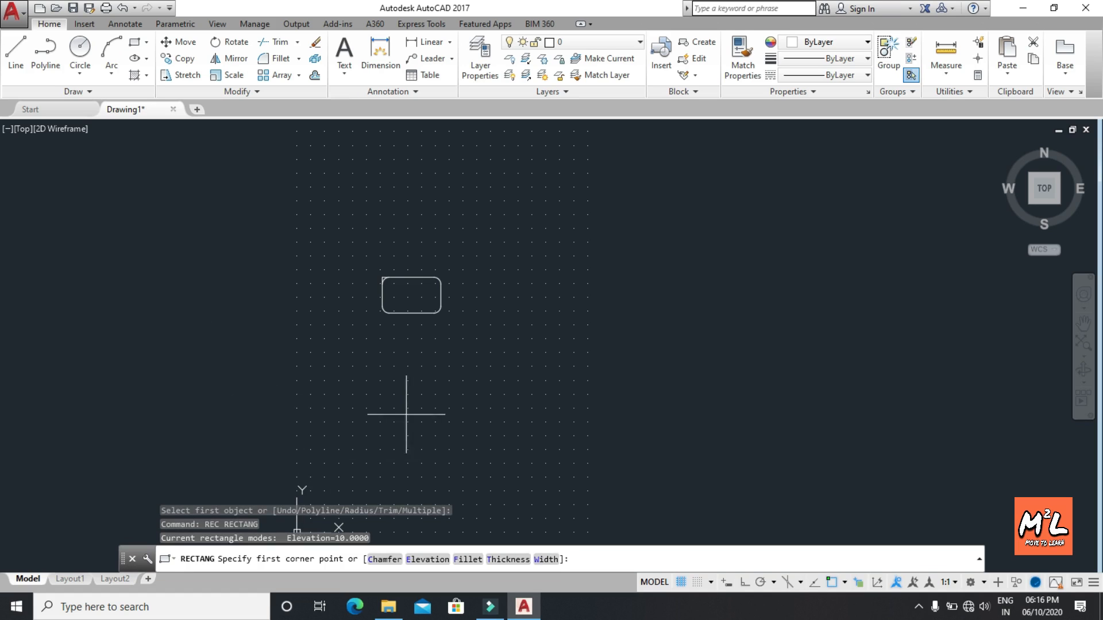
{"action": "left_click", "coordinate": [406, 372]}
{"action": "left_click", "coordinate": [461, 414]}
Draw two more rectangles freehand, one above and one to the right of the filleted rectangle
{"action": "key", "text": "Return"}
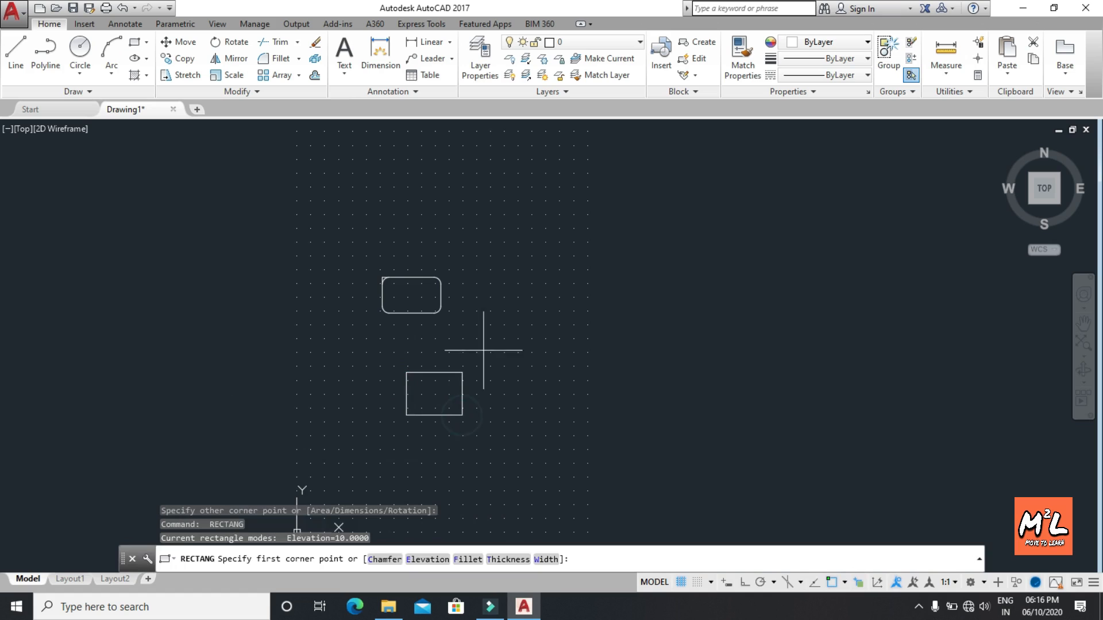
{"action": "left_click", "coordinate": [454, 179]}
{"action": "left_click", "coordinate": [505, 216]}
{"action": "key", "text": "Return"}
{"action": "left_click", "coordinate": [497, 276]}
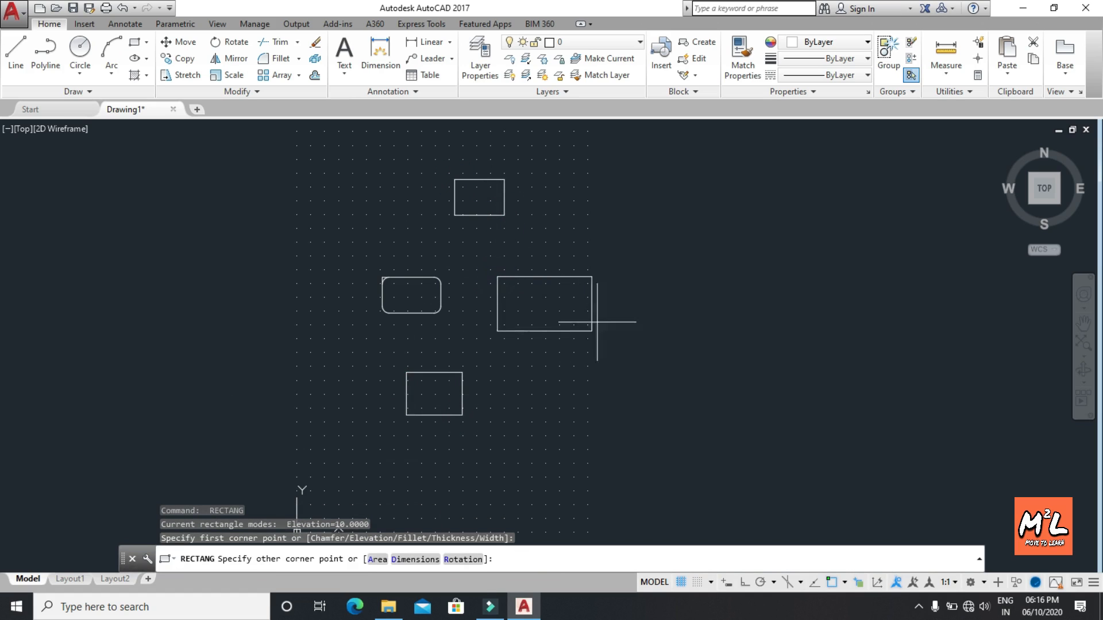
{"action": "left_click", "coordinate": [610, 309]}
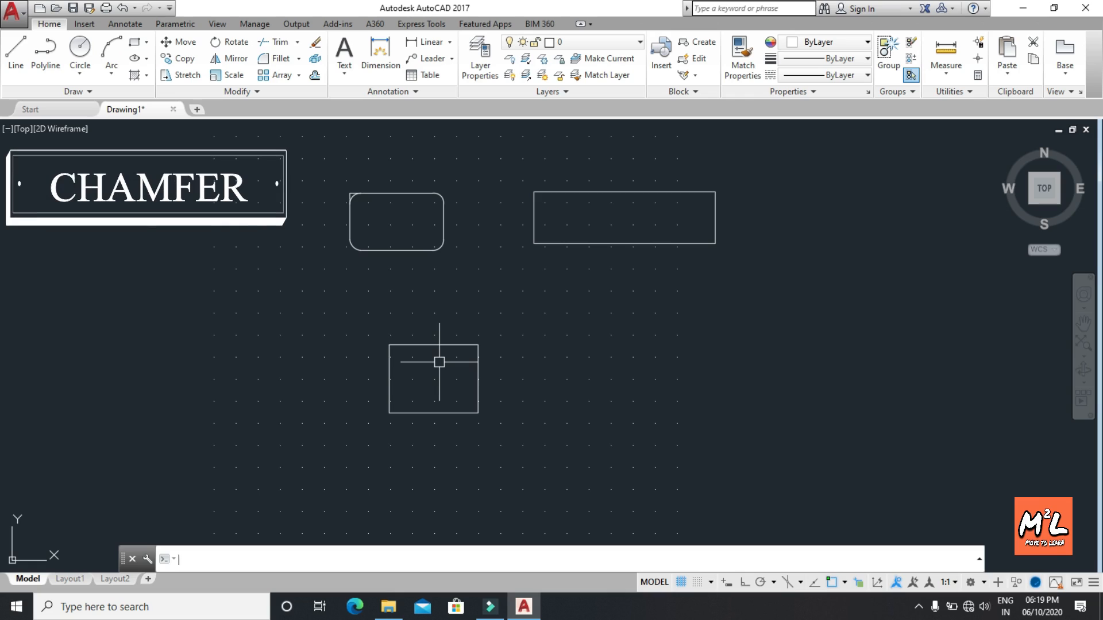
Start the Chamfer command and set its first distance to 10 and its second distance to 20
{"action": "type", "text": "ha"}
{"action": "key", "text": "Return"}
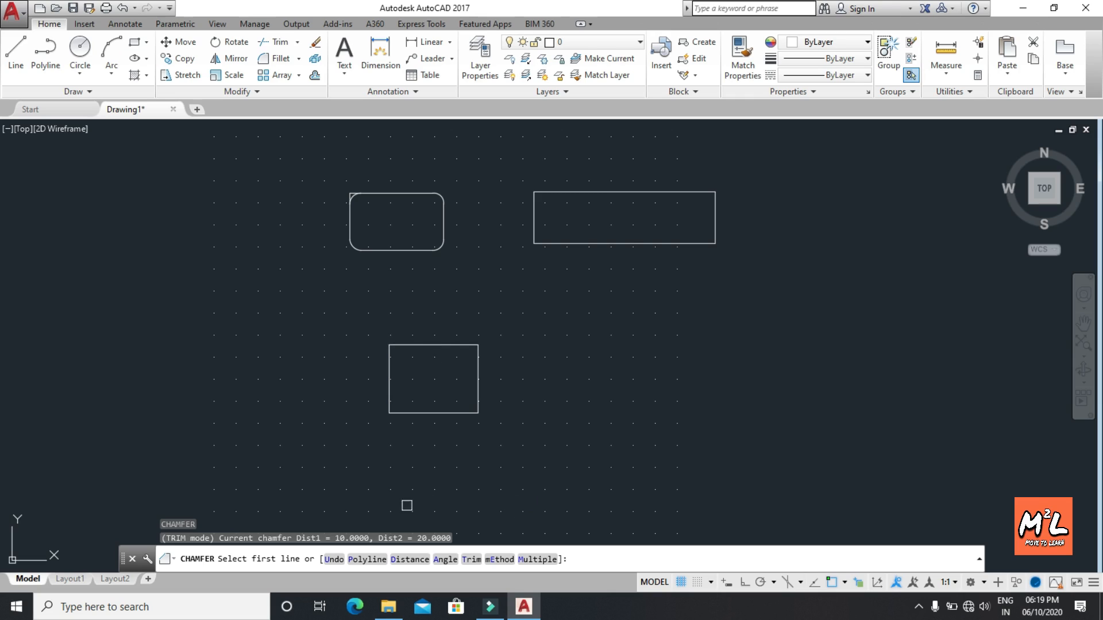
{"action": "left_click", "coordinate": [407, 561]}
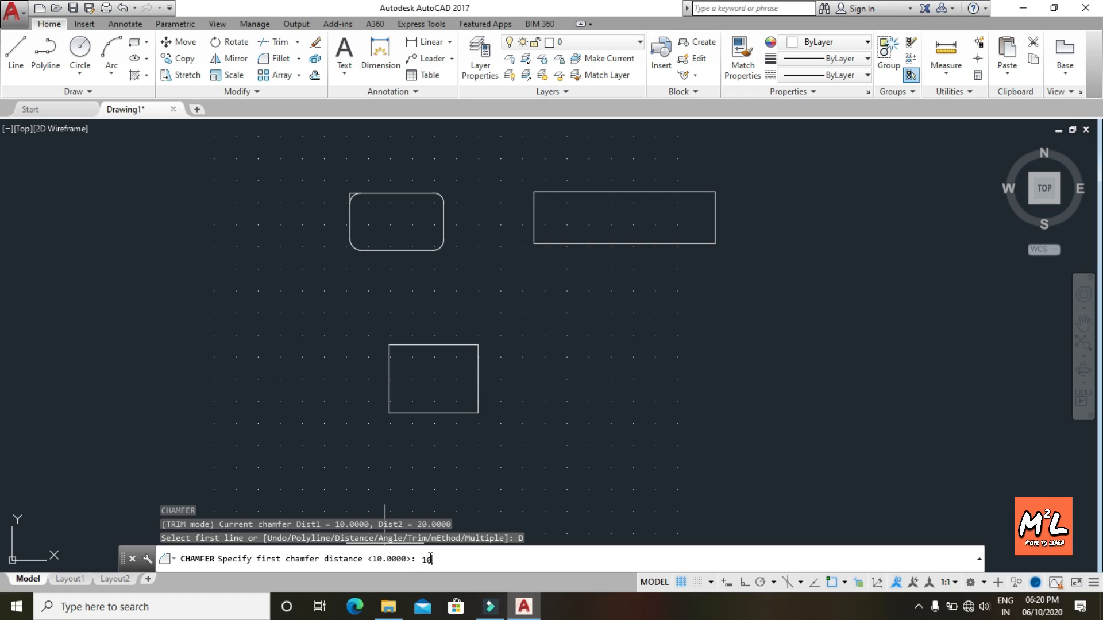
{"action": "type", "text": "10"}
{"action": "key", "text": "Return"}
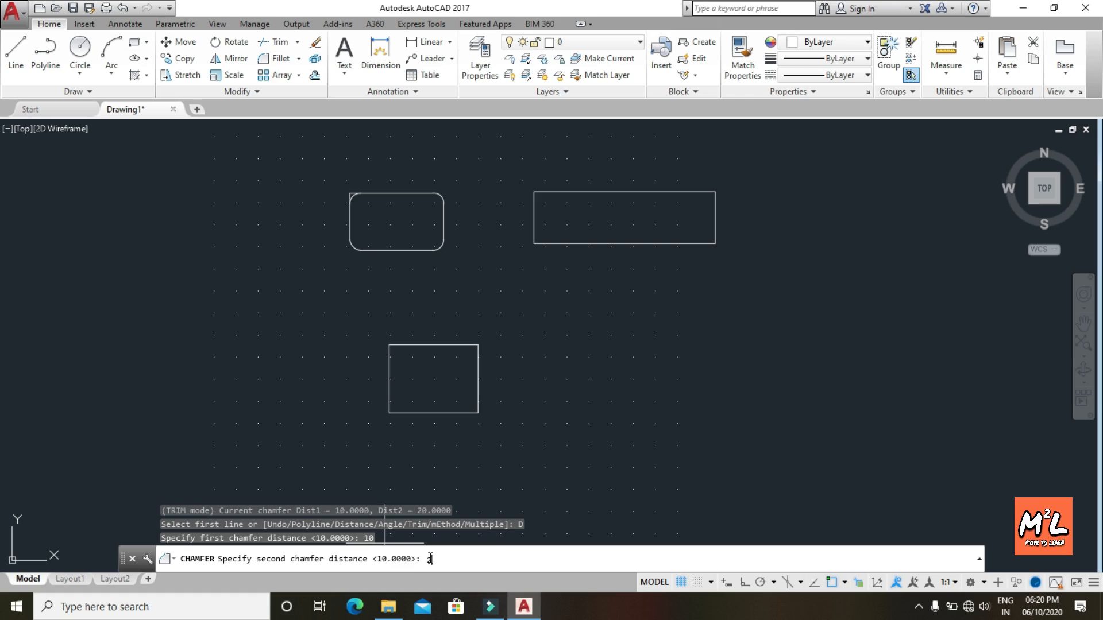
{"action": "type", "text": "20"}
{"action": "key", "text": "Return"}
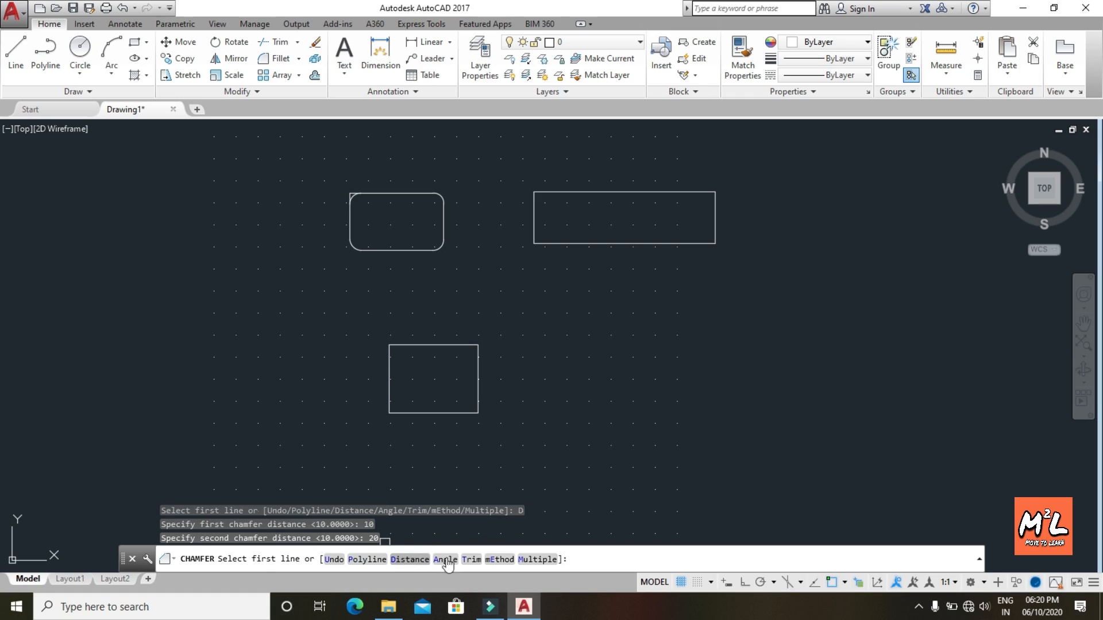
Chamfer the upper-right corner of the rectangle below the filleted one, with its right edge as first line and top edge as second
{"action": "scroll", "coordinate": [431, 360], "scroll_direction": "down", "scroll_amount": 2}
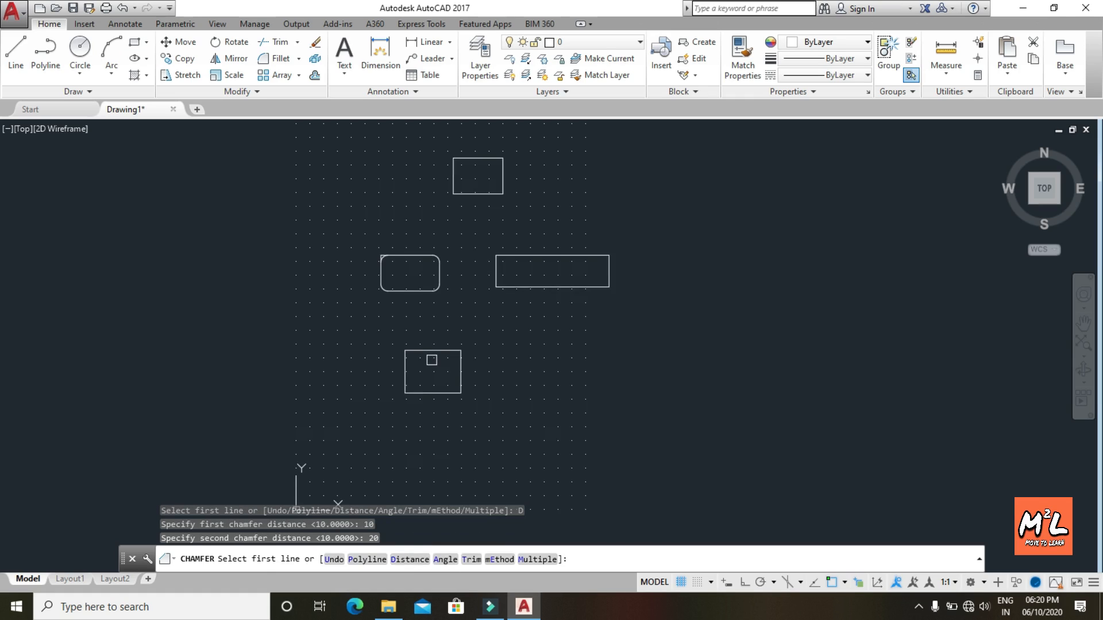
{"action": "scroll", "coordinate": [432, 360], "scroll_direction": "up", "scroll_amount": 5}
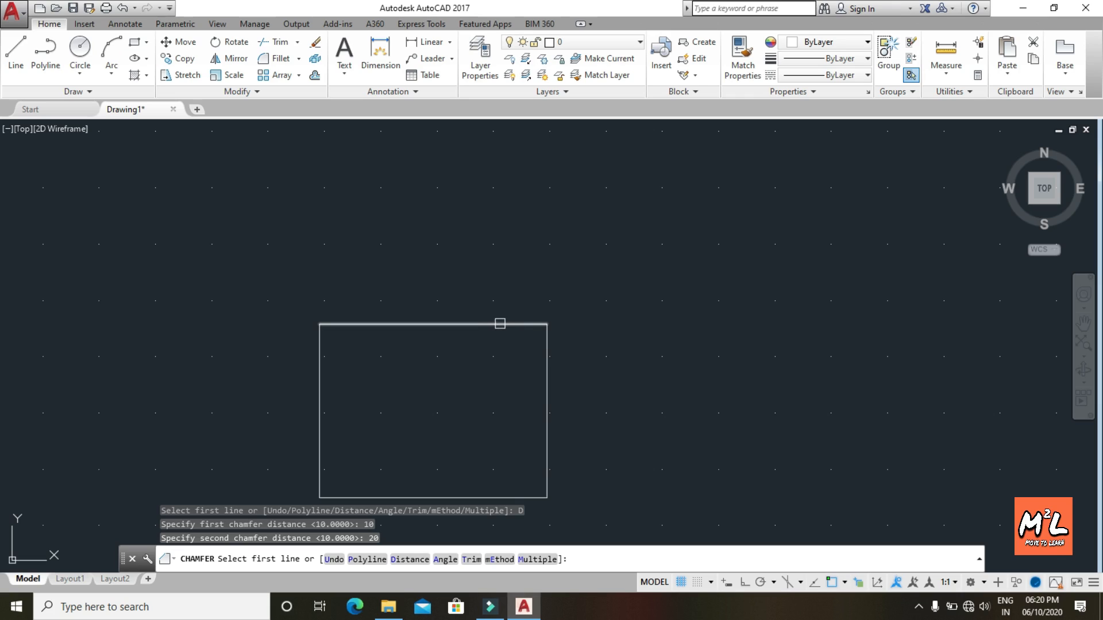
{"action": "left_click", "coordinate": [543, 382]}
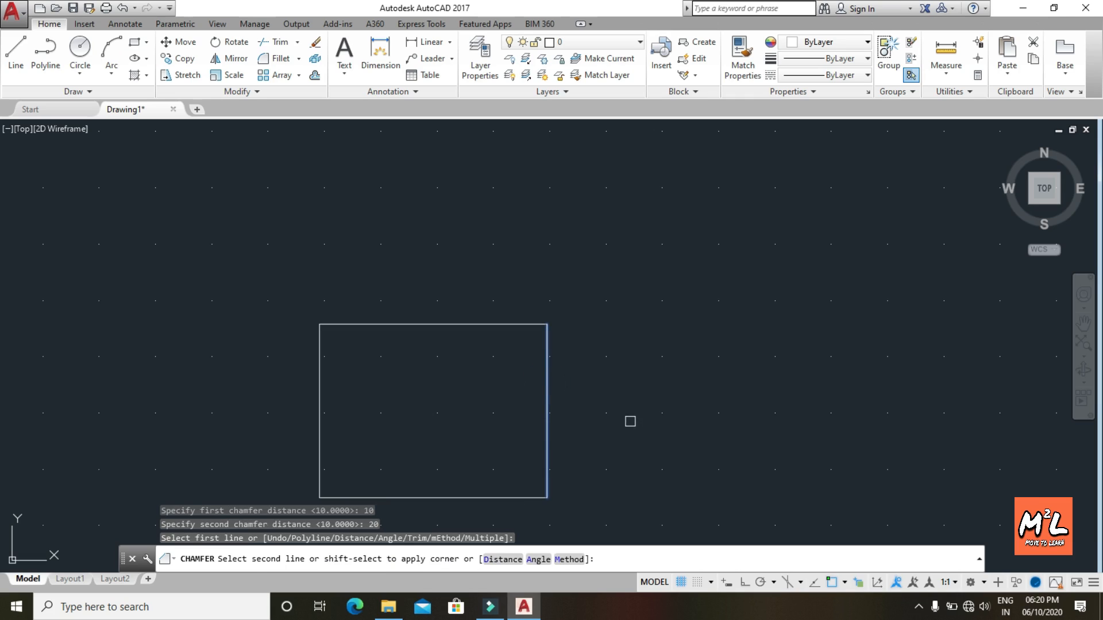
{"action": "left_click", "coordinate": [462, 325]}
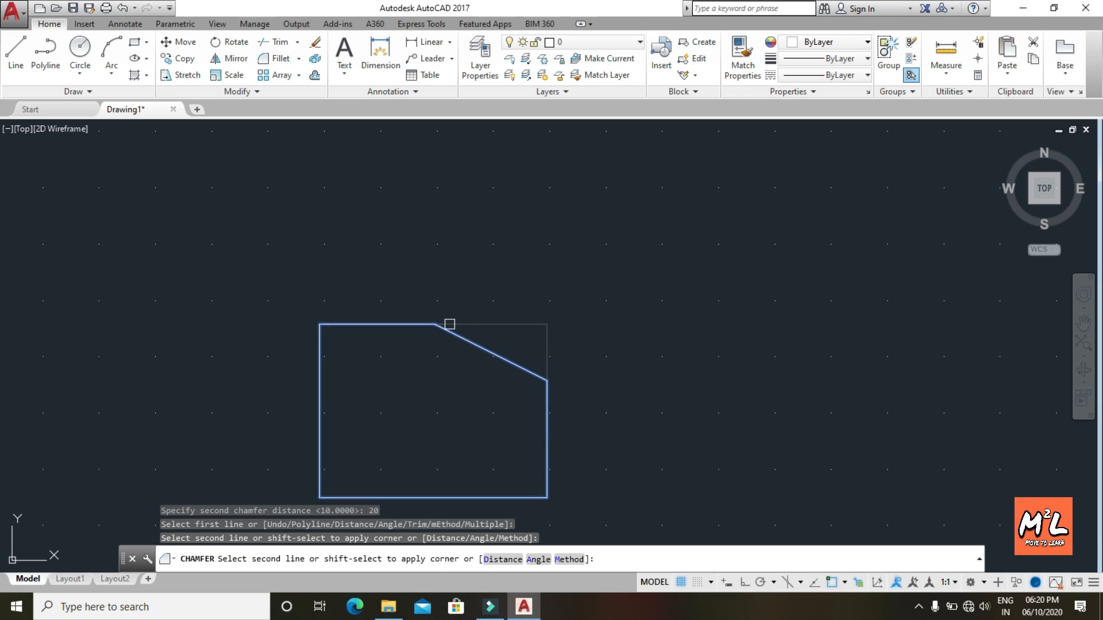
{"action": "left_click", "coordinate": [491, 324]}
{"action": "scroll", "coordinate": [430, 413], "scroll_direction": "down", "scroll_amount": 2}
{"action": "scroll", "coordinate": [428, 413], "scroll_direction": "up", "scroll_amount": 2}
{"action": "scroll", "coordinate": [424, 412], "scroll_direction": "up", "scroll_amount": 5}
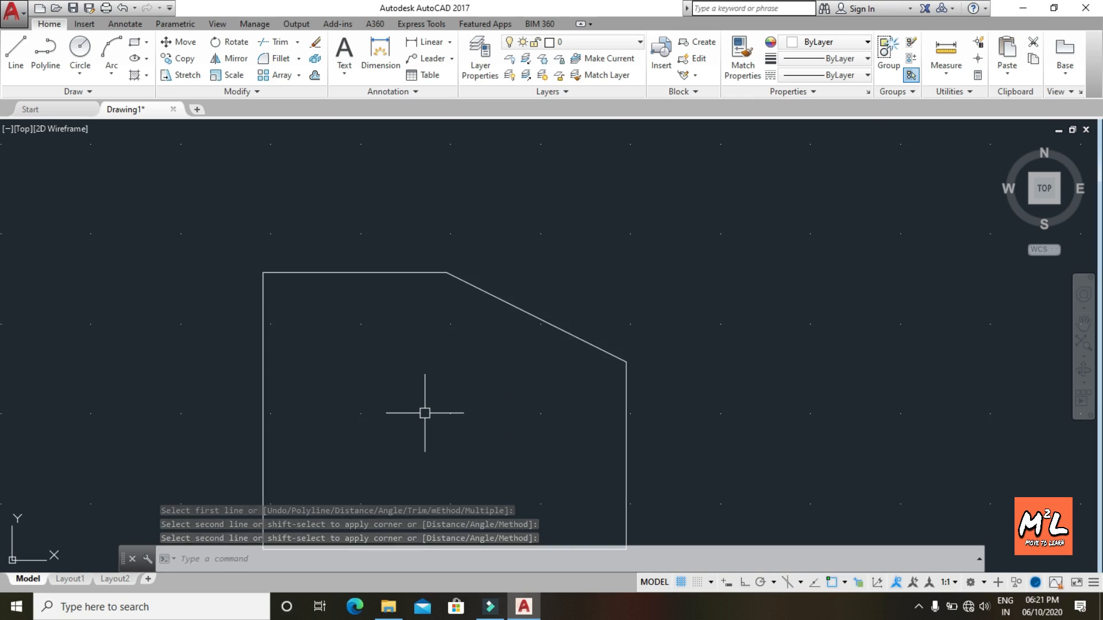
{"action": "scroll", "coordinate": [402, 425], "scroll_direction": "down", "scroll_amount": 4}
{"action": "scroll", "coordinate": [246, 408], "scroll_direction": "up", "scroll_amount": 2}
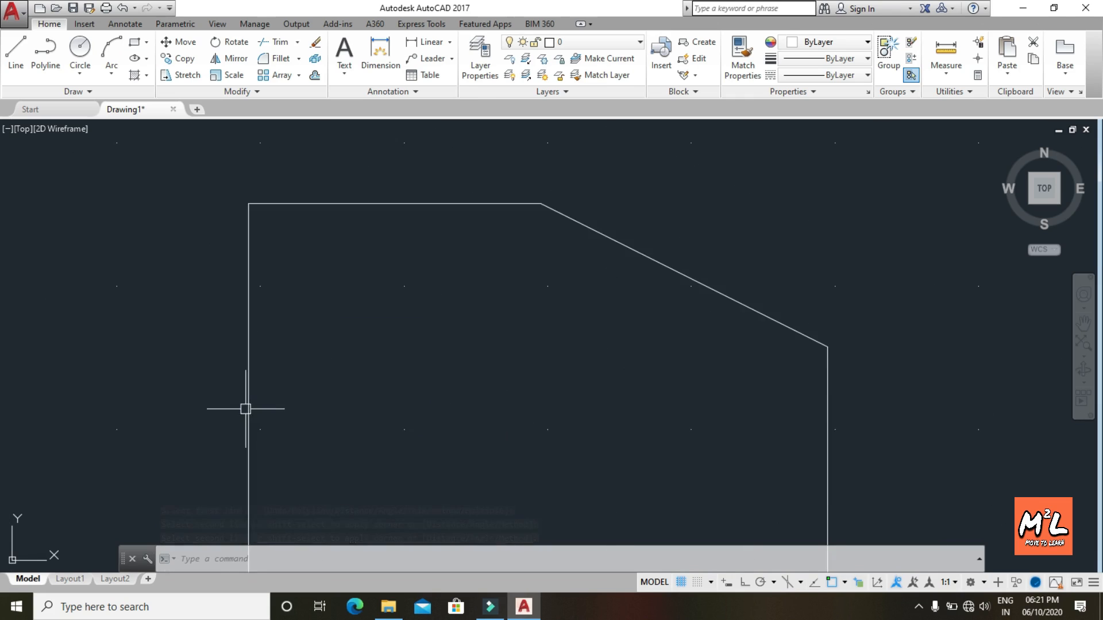
Chamfer the same rectangle's lower-left corner with the current distances, taking the bottom edge as first line and the left edge as second
{"action": "key", "text": "Return"}
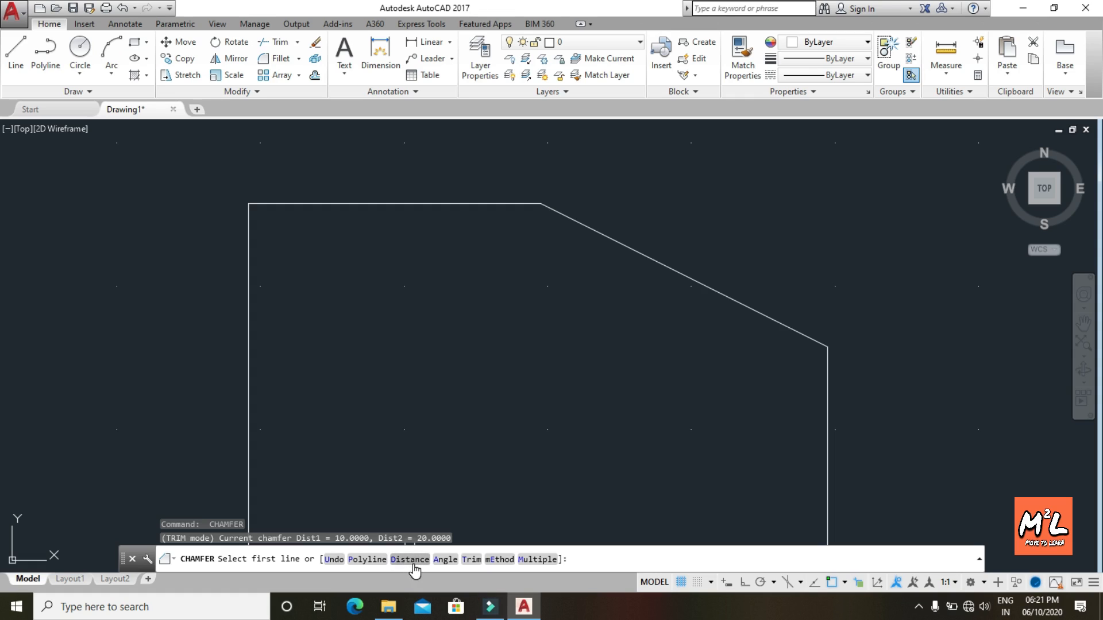
{"action": "scroll", "coordinate": [328, 352], "scroll_direction": "up", "scroll_amount": 2}
{"action": "scroll", "coordinate": [327, 351], "scroll_direction": "down", "scroll_amount": 6}
{"action": "scroll", "coordinate": [278, 505], "scroll_direction": "up", "scroll_amount": 2}
{"action": "scroll", "coordinate": [309, 462], "scroll_direction": "up", "scroll_amount": 2}
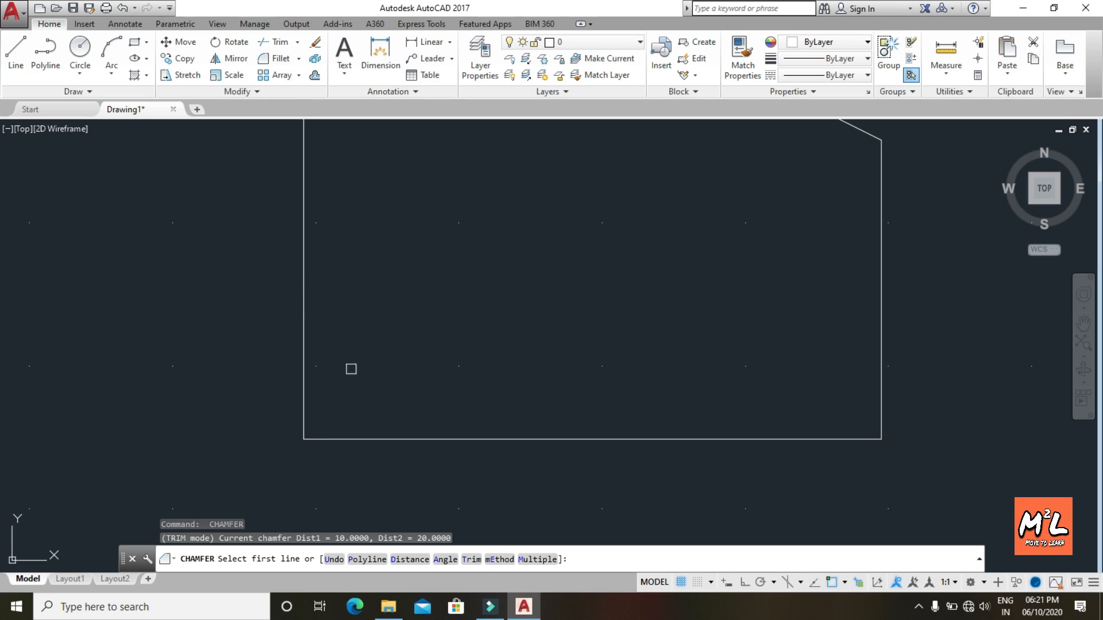
{"action": "left_click", "coordinate": [444, 440]}
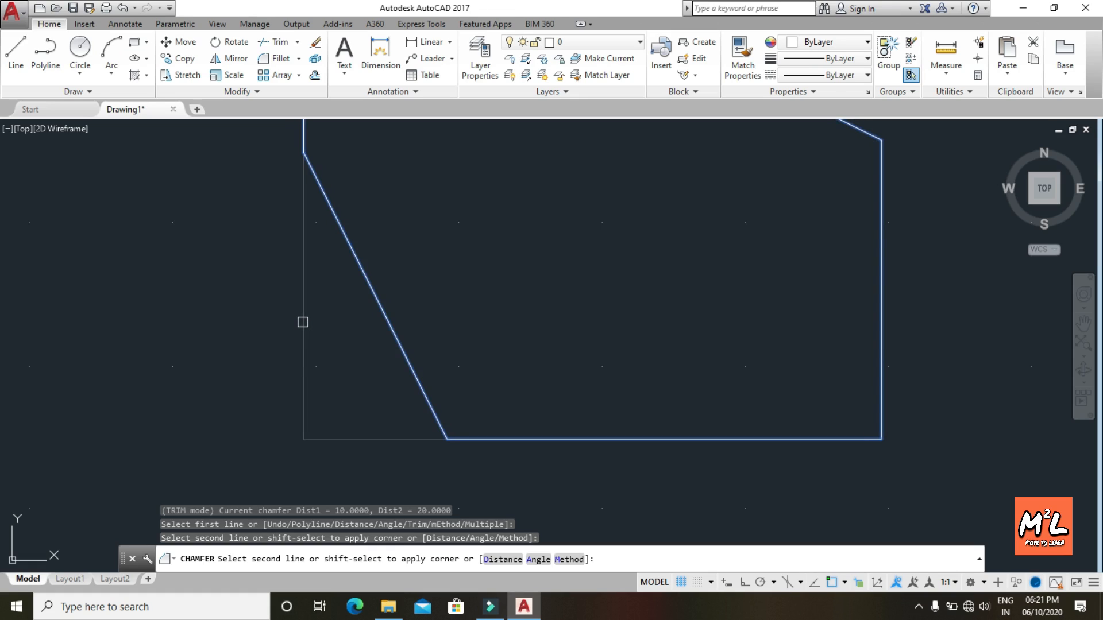
{"action": "left_click", "coordinate": [303, 322]}
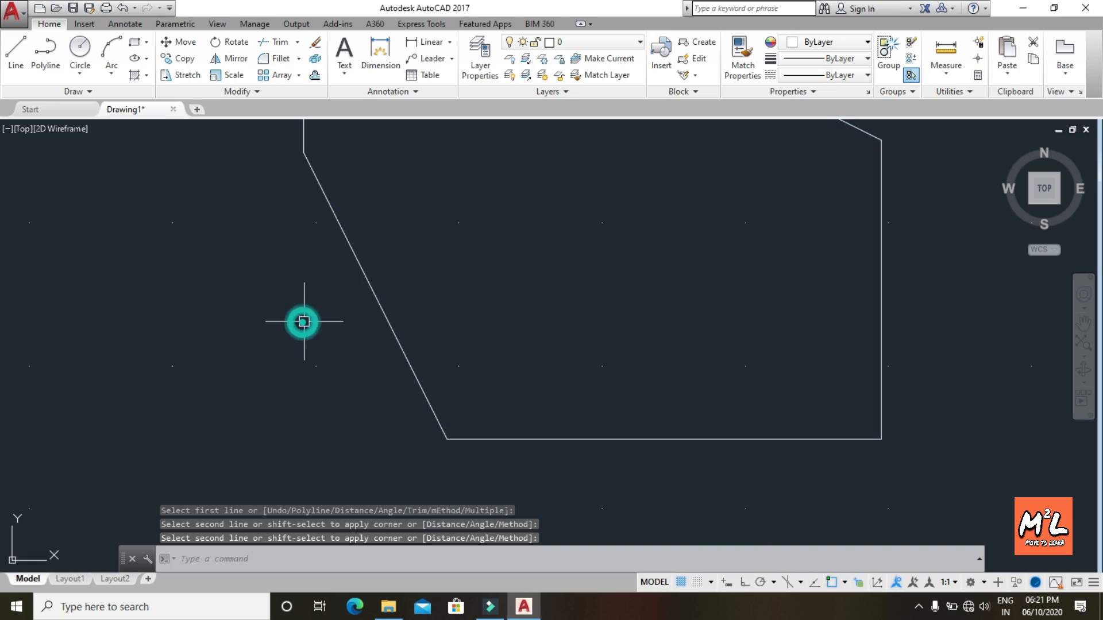
{"action": "scroll", "coordinate": [307, 325], "scroll_direction": "down", "scroll_amount": 4}
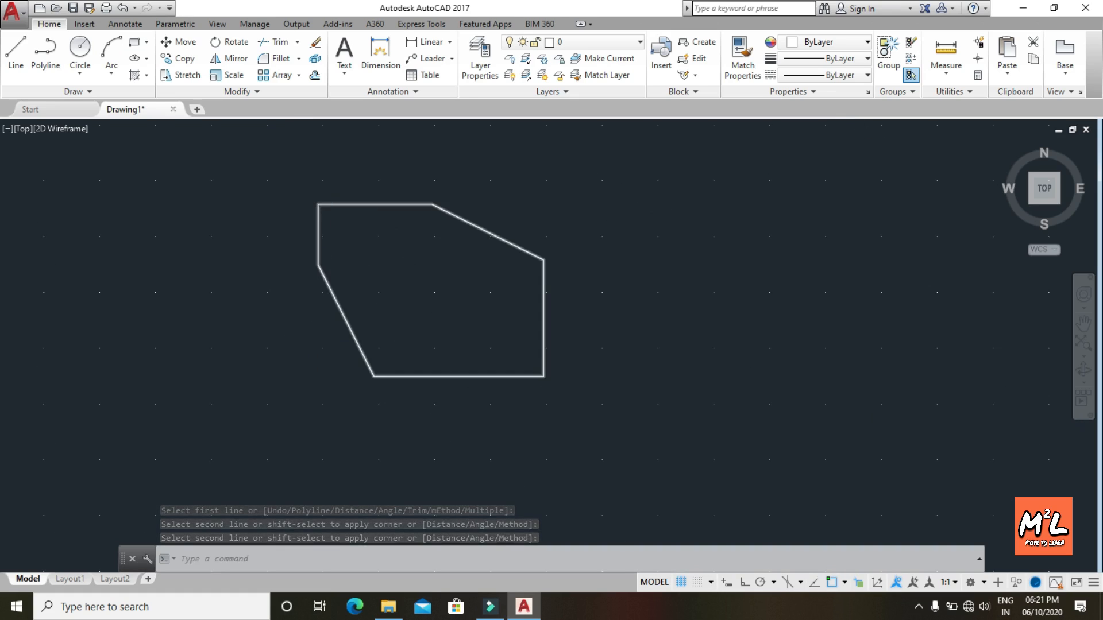
{"action": "scroll", "coordinate": [331, 206], "scroll_direction": "up", "scroll_amount": 2}
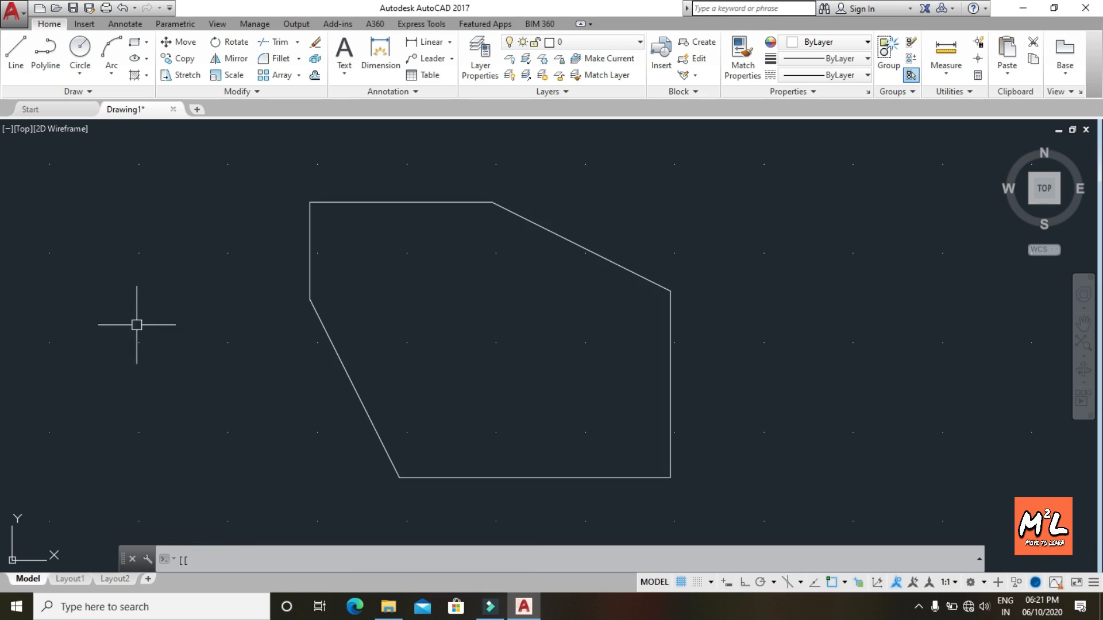
Measure the length of the wide rectangle's bottom edge between its two endpoints with the Distance command
{"action": "scroll", "coordinate": [270, 323], "scroll_direction": "up", "scroll_amount": 2}
{"action": "scroll", "coordinate": [267, 324], "scroll_direction": "down", "scroll_amount": 8}
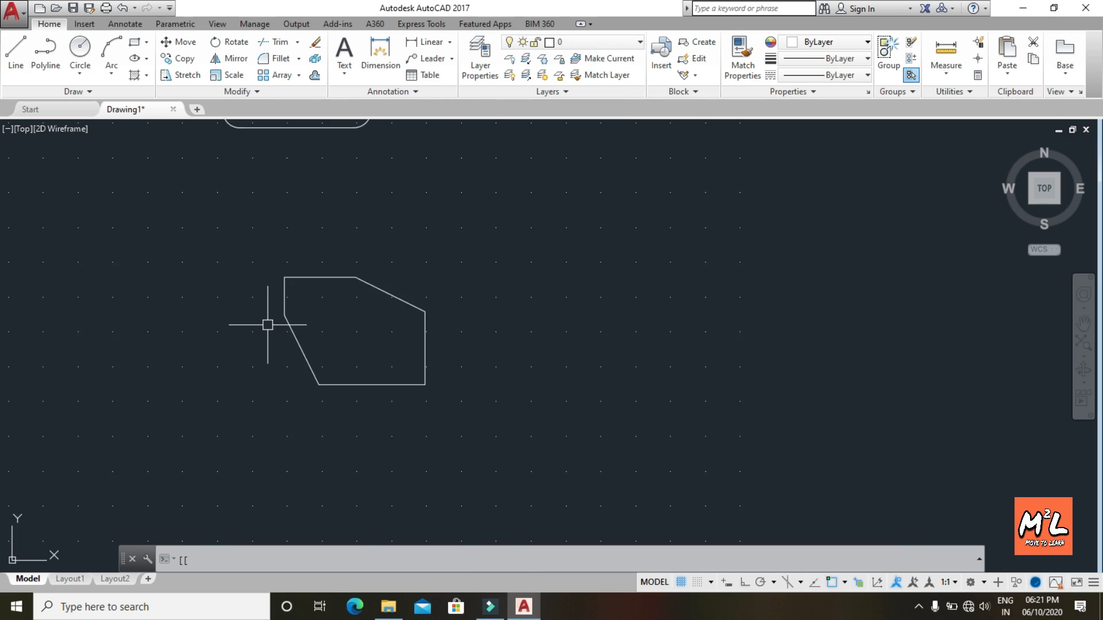
{"action": "scroll", "coordinate": [239, 242], "scroll_direction": "down", "scroll_amount": 4}
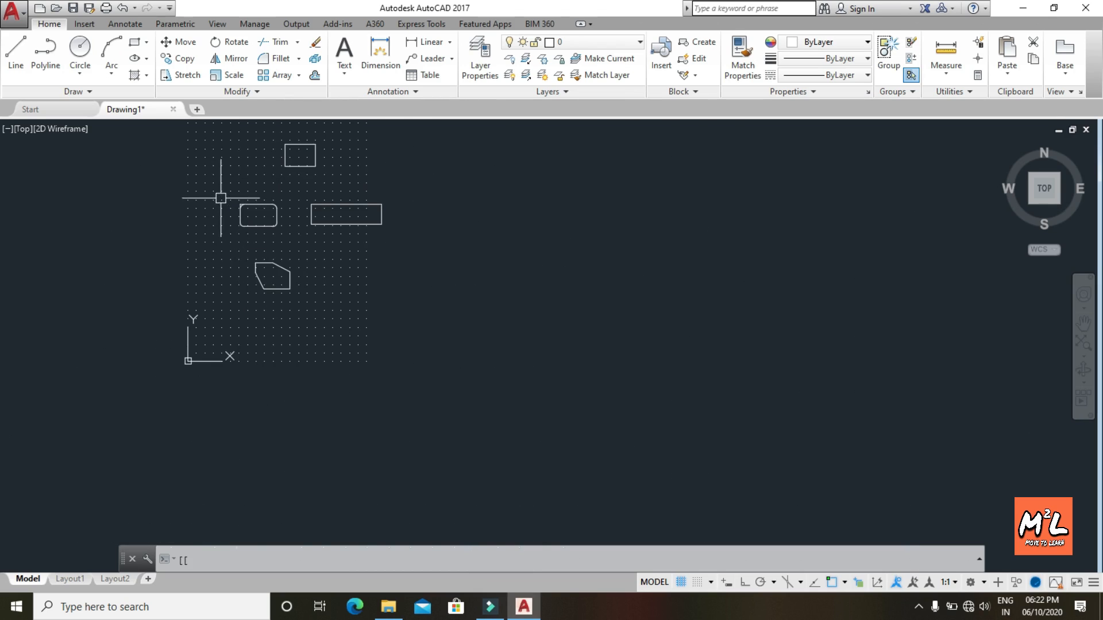
{"action": "scroll", "coordinate": [239, 221], "scroll_direction": "up", "scroll_amount": 4}
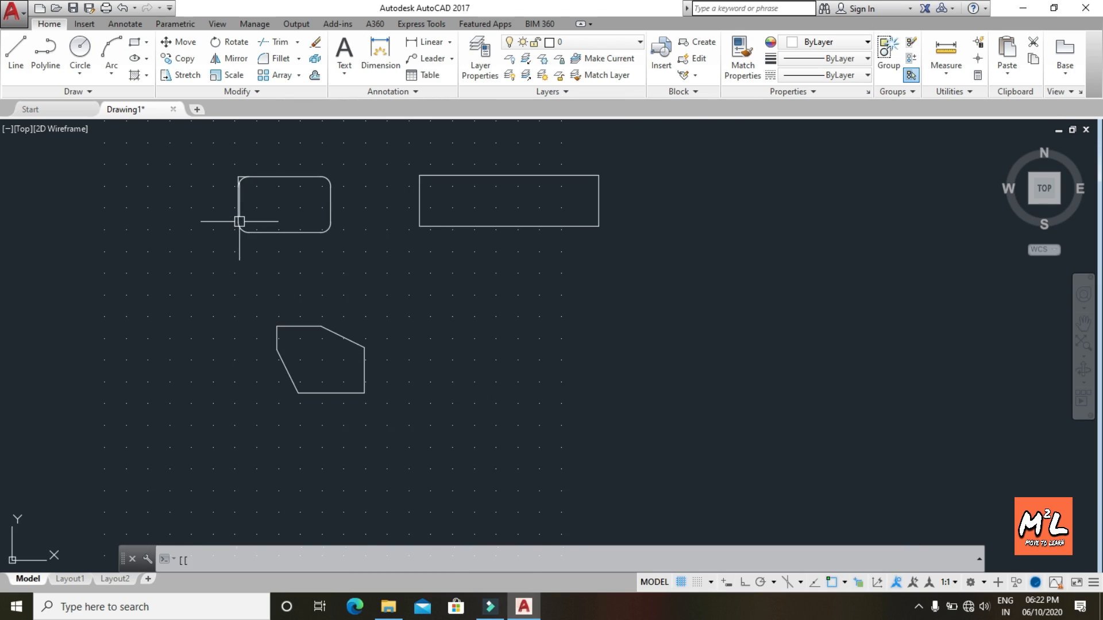
{"action": "scroll", "coordinate": [239, 221], "scroll_direction": "up", "scroll_amount": 2}
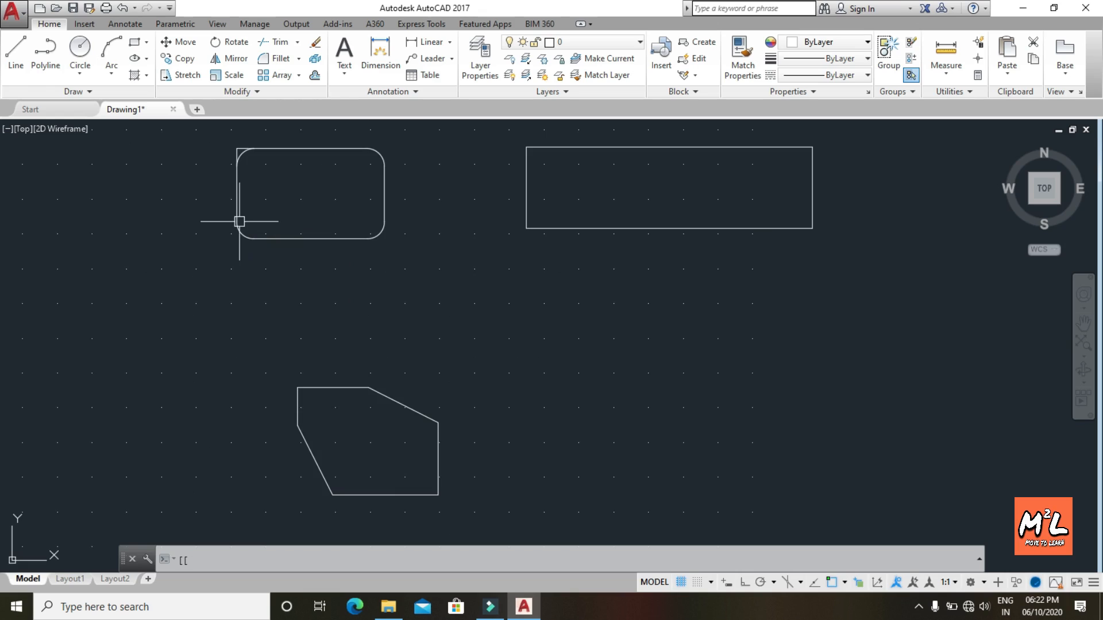
{"action": "left_click", "coordinate": [229, 560]}
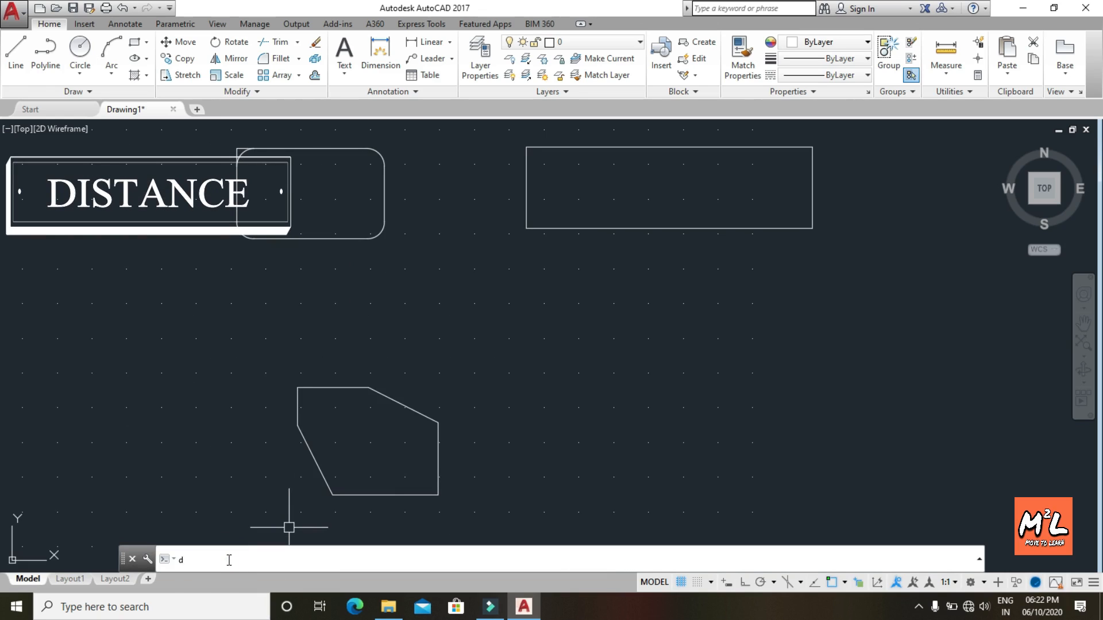
{"action": "type", "text": "dist"}
{"action": "key", "text": "Return"}
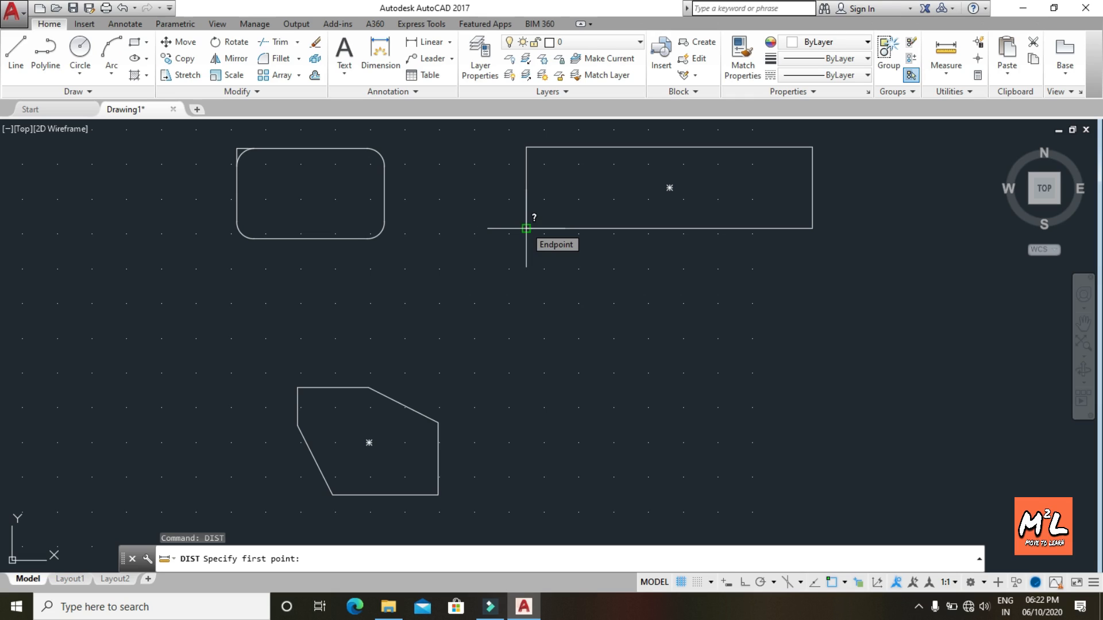
{"action": "left_click", "coordinate": [525, 228]}
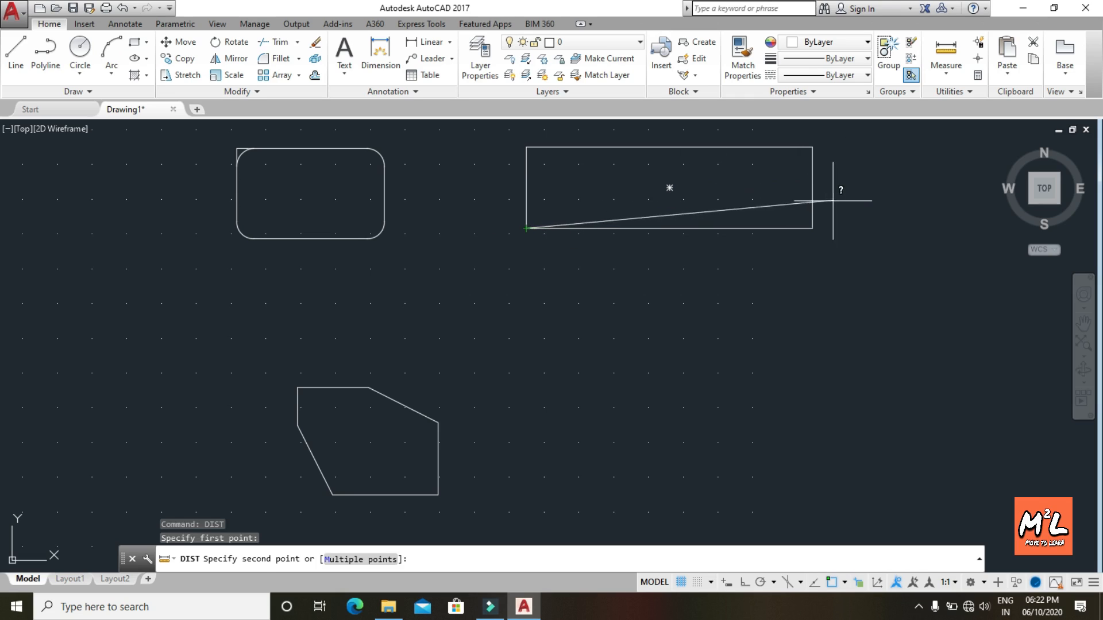
{"action": "left_click", "coordinate": [812, 228]}
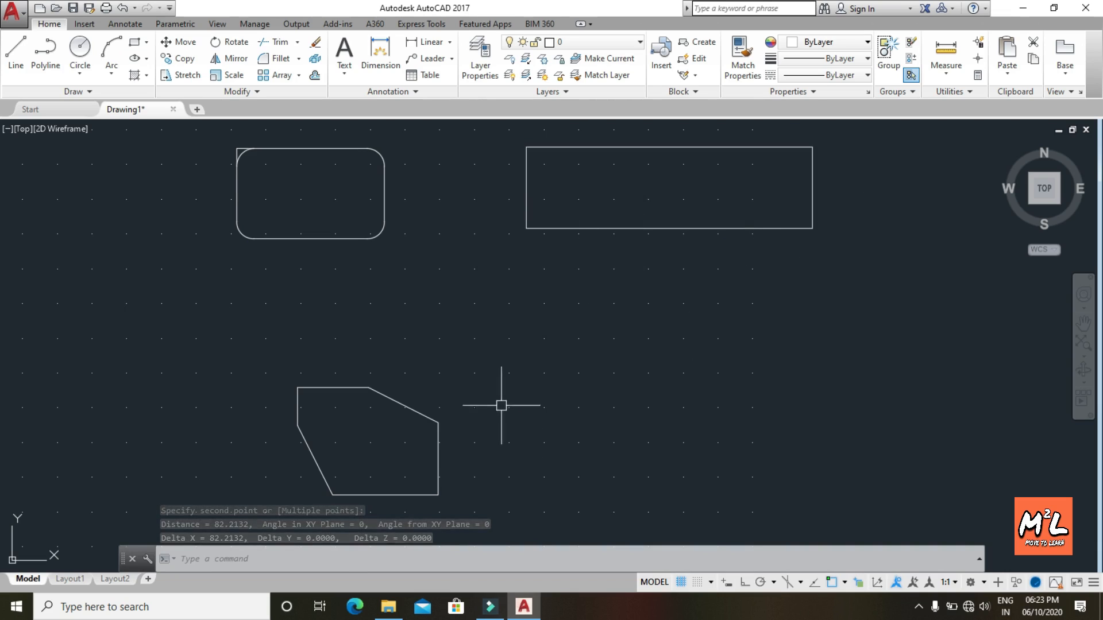
{"action": "left_click", "coordinate": [194, 558]}
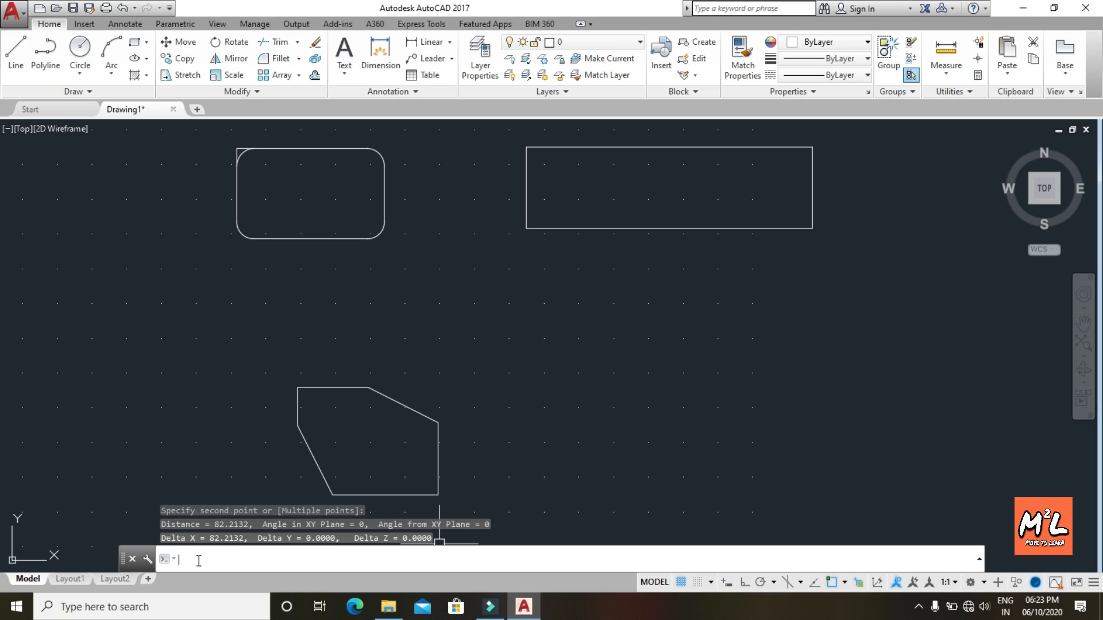
{"action": "type", "text": "["}
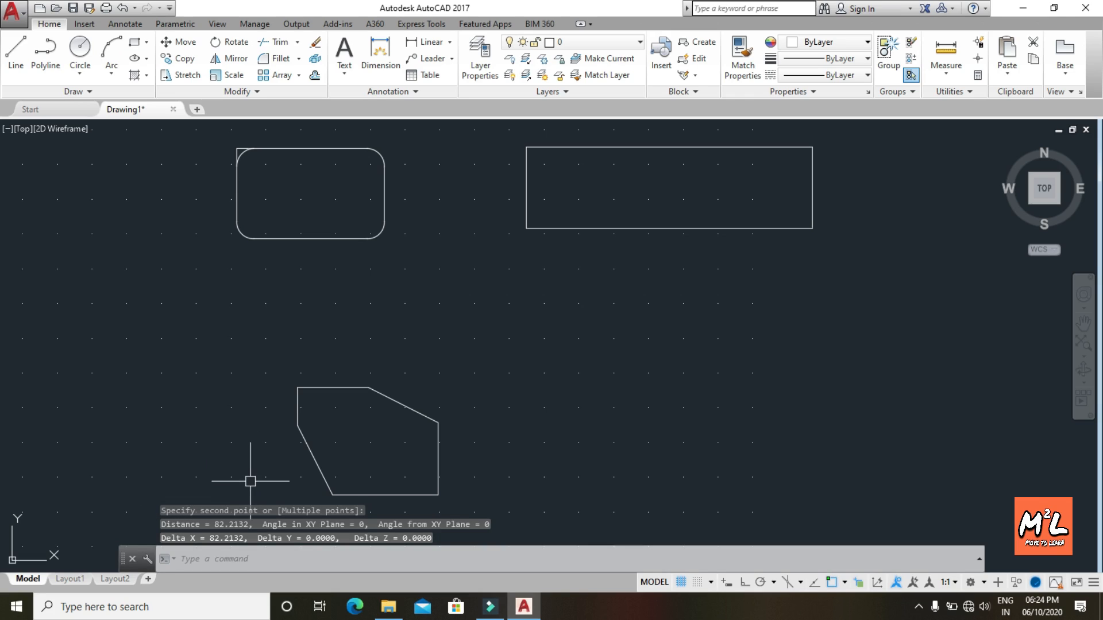
{"action": "type", "text": "d"}
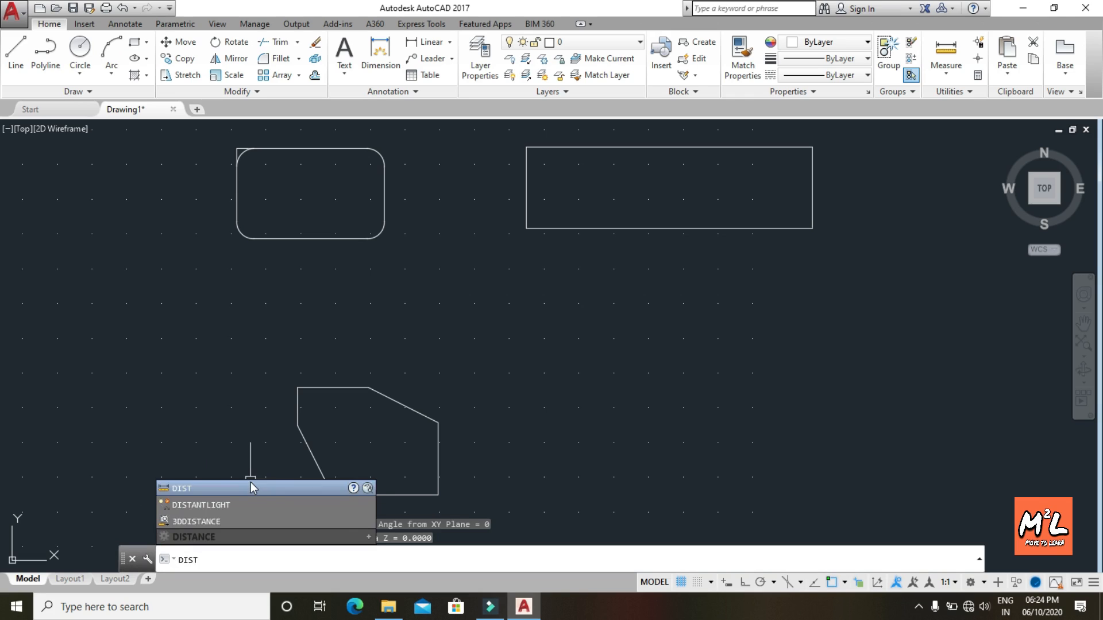
{"action": "key", "text": "Return"}
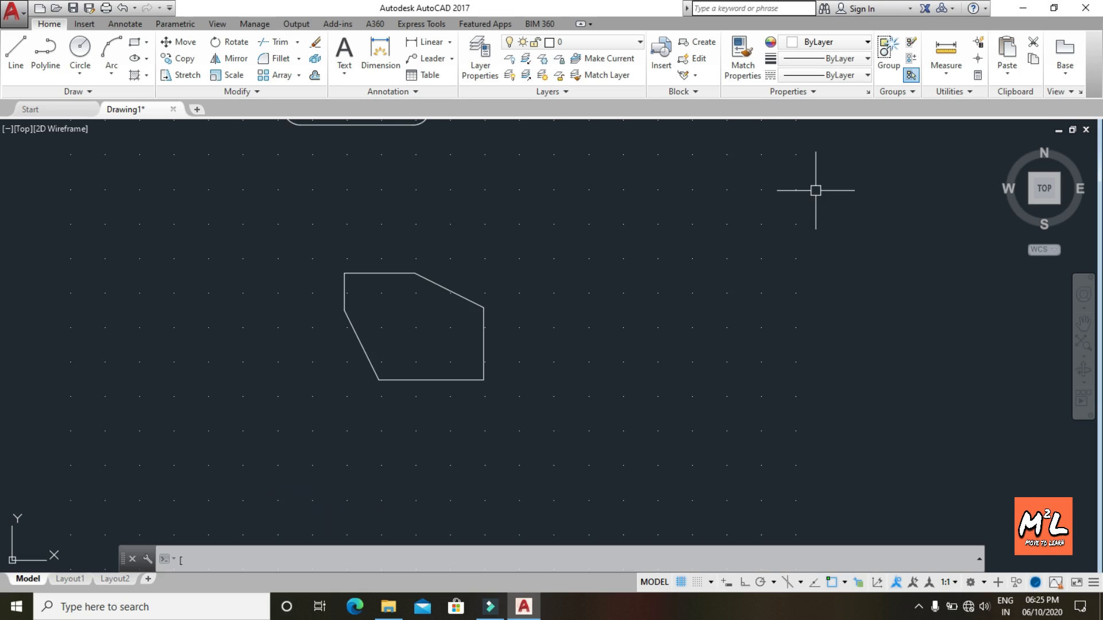
{"action": "left_click", "coordinate": [210, 557]}
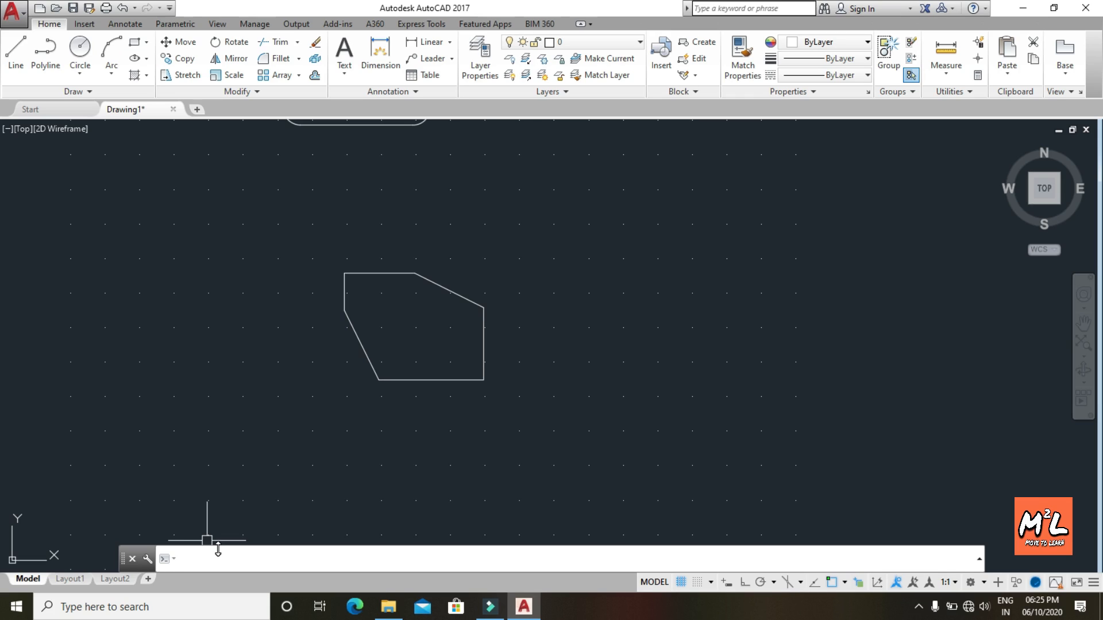
Measure the lower-left chamfered edge between its endpoints with the Distance command, expand the command history to read the result, and shrink it again
{"action": "left_click", "coordinate": [210, 555]}
{"action": "type", "text": "dist"}
{"action": "key", "text": "Return"}
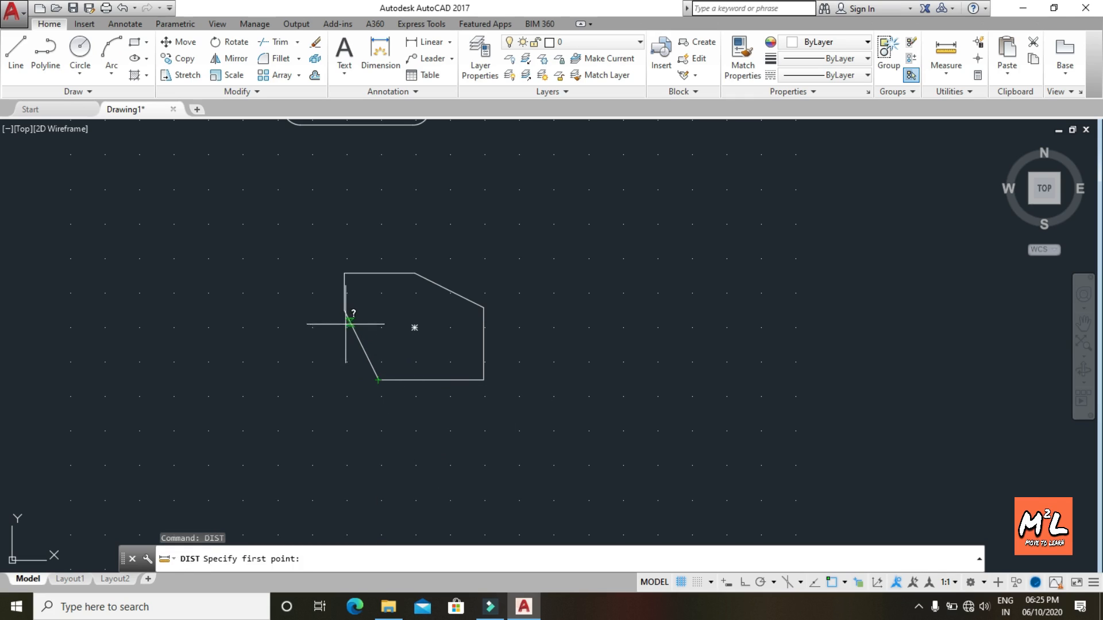
{"action": "left_click", "coordinate": [378, 379]}
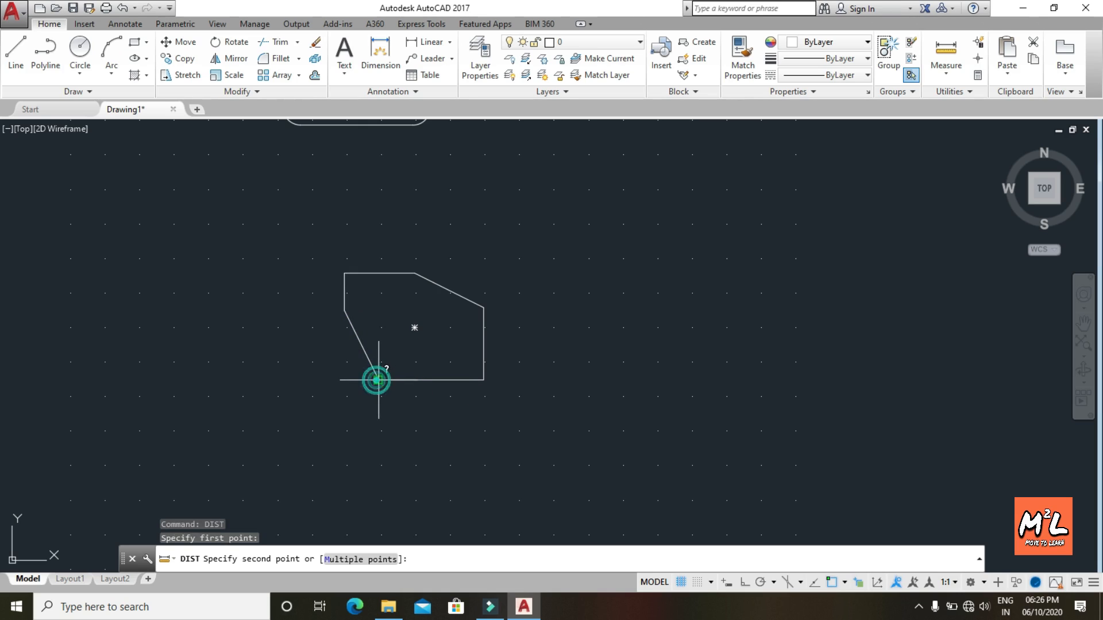
{"action": "left_click", "coordinate": [343, 310]}
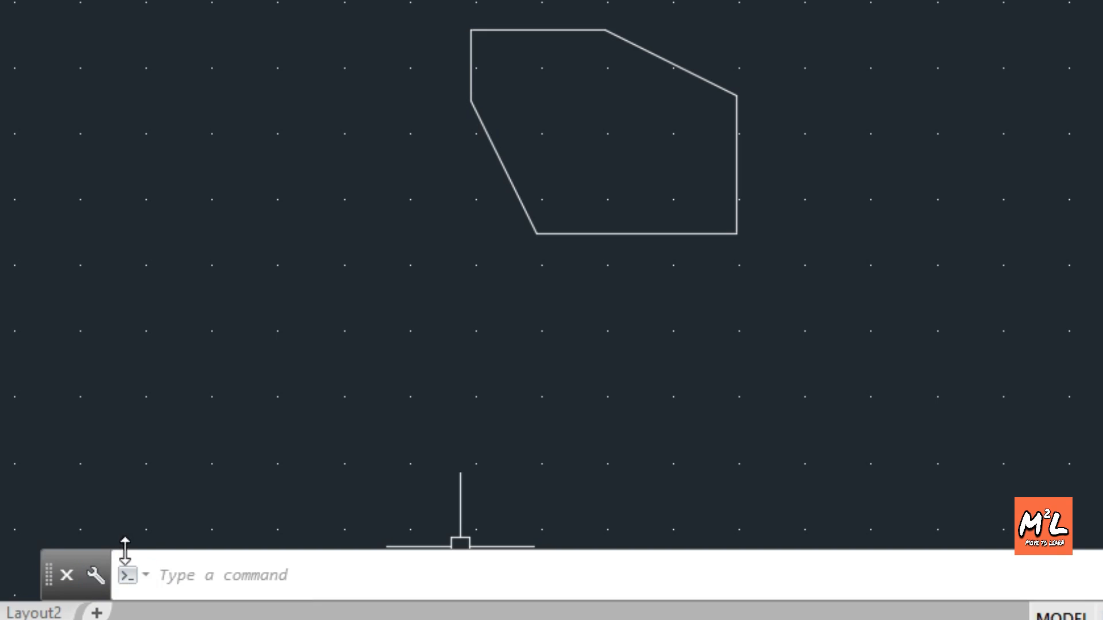
{"action": "left_click_drag", "start_coordinate": [124, 551], "coordinate": [148, 447]}
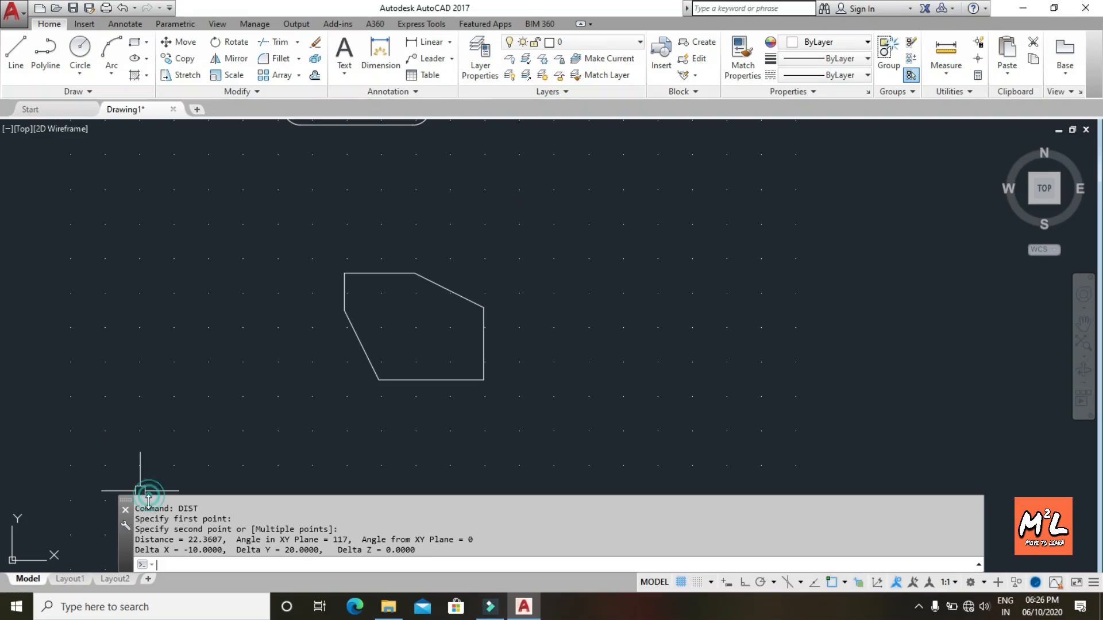
{"action": "left_click_drag", "start_coordinate": [148, 497], "coordinate": [147, 513]}
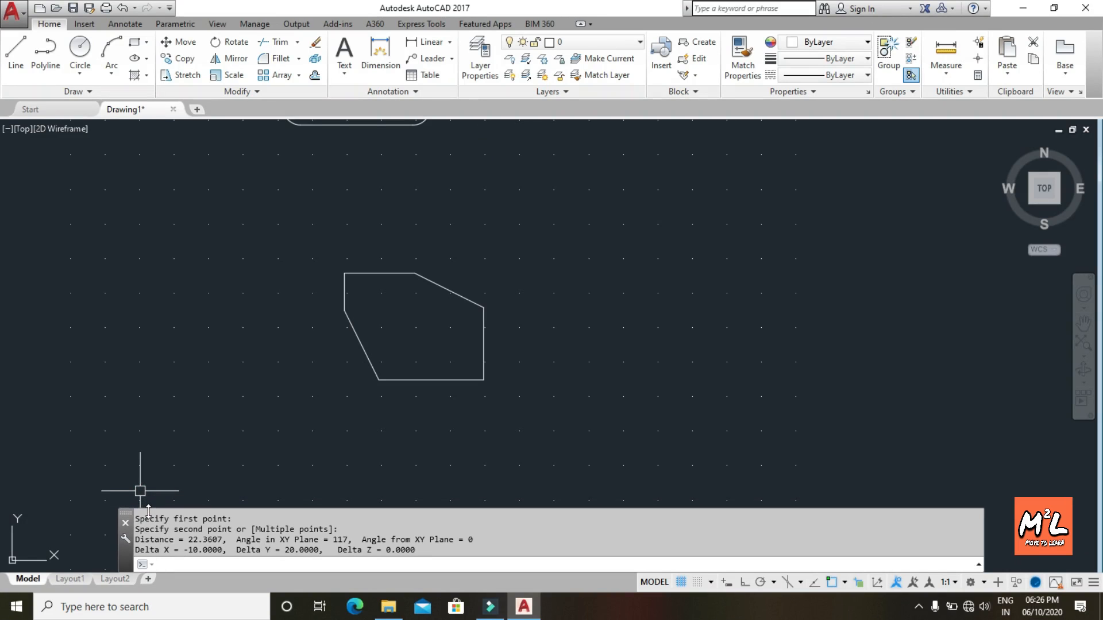
{"action": "left_click", "coordinate": [274, 392]}
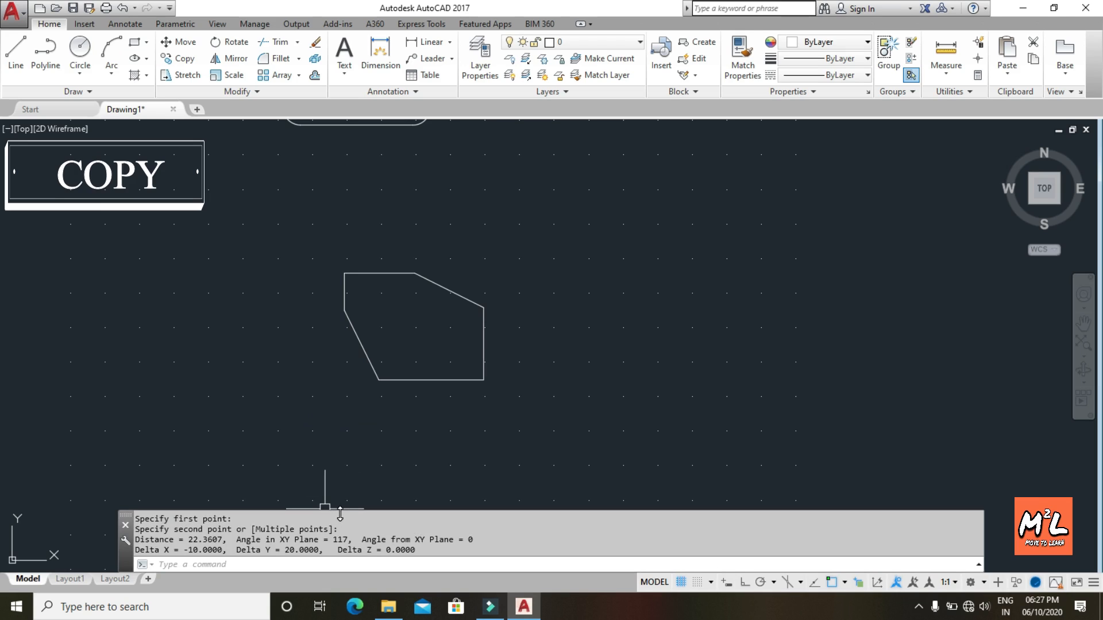
{"action": "left_click_drag", "start_coordinate": [340, 514], "coordinate": [342, 542]}
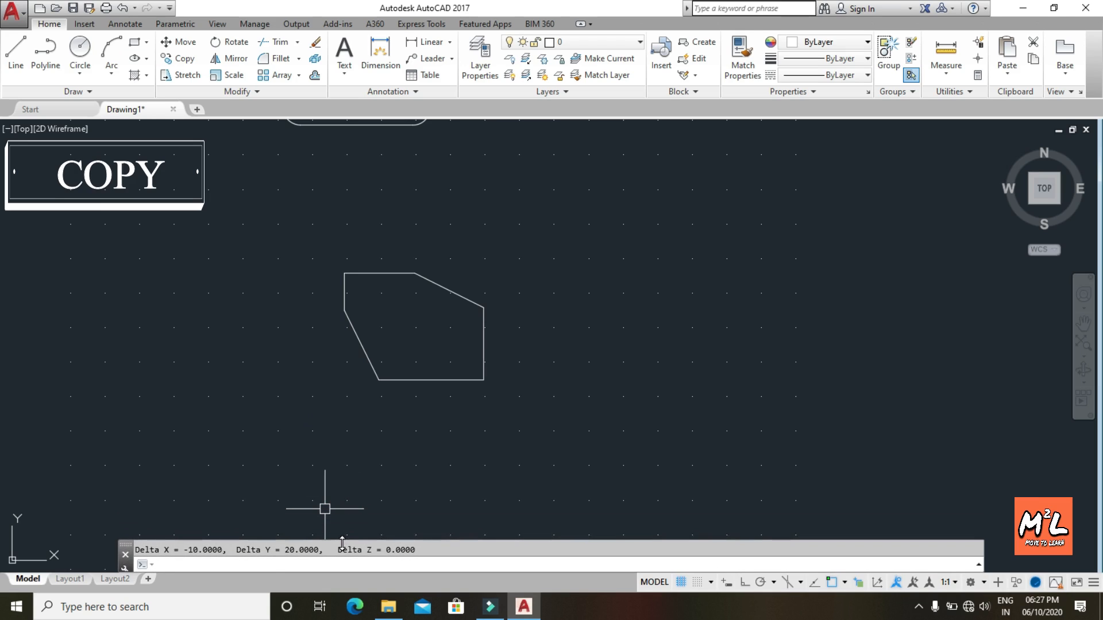
Start the Copy command to duplicate the plain rectangle above the filleted and wide rectangles
{"action": "scroll", "coordinate": [451, 409], "scroll_direction": "up", "scroll_amount": 3}
{"action": "scroll", "coordinate": [454, 406], "scroll_direction": "down", "scroll_amount": 5}
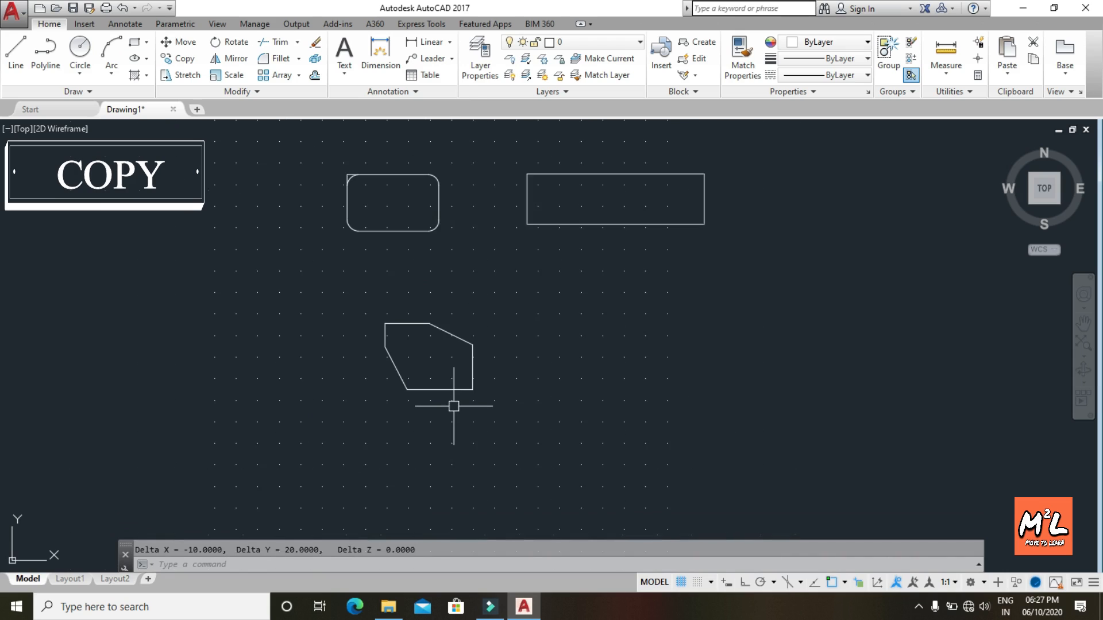
{"action": "scroll", "coordinate": [483, 382], "scroll_direction": "down", "scroll_amount": 4}
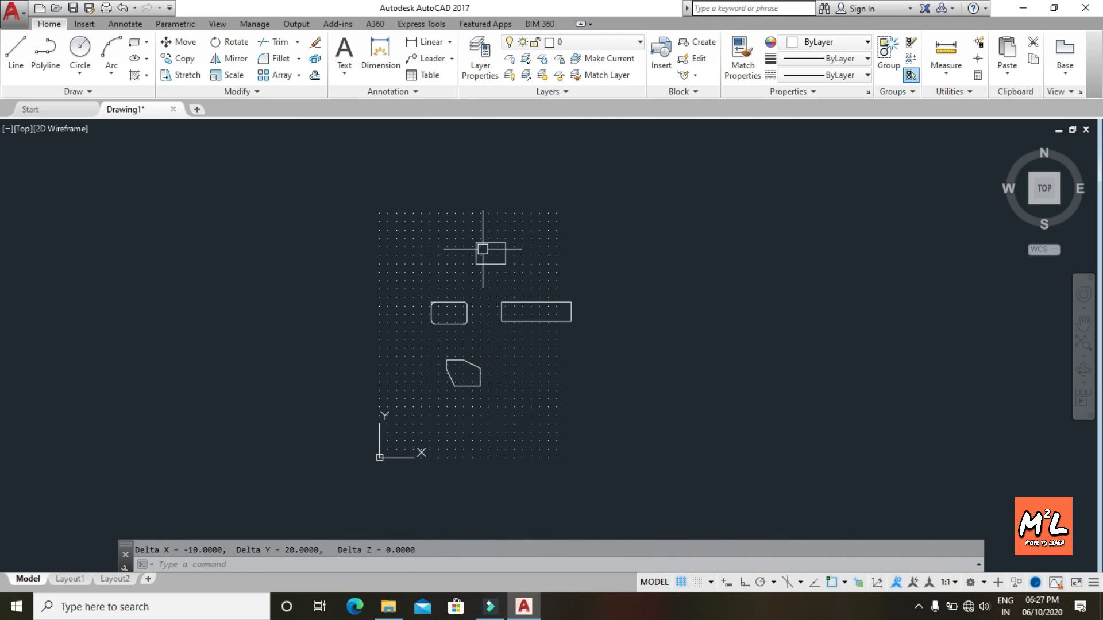
{"action": "scroll", "coordinate": [483, 249], "scroll_direction": "up", "scroll_amount": 6}
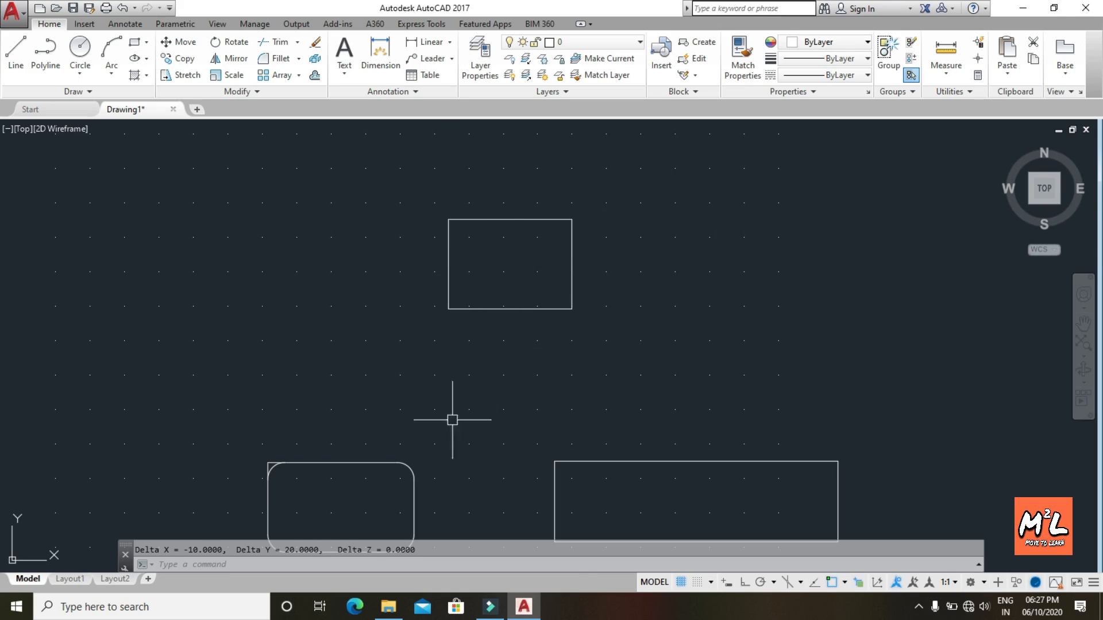
{"action": "left_click", "coordinate": [247, 564]}
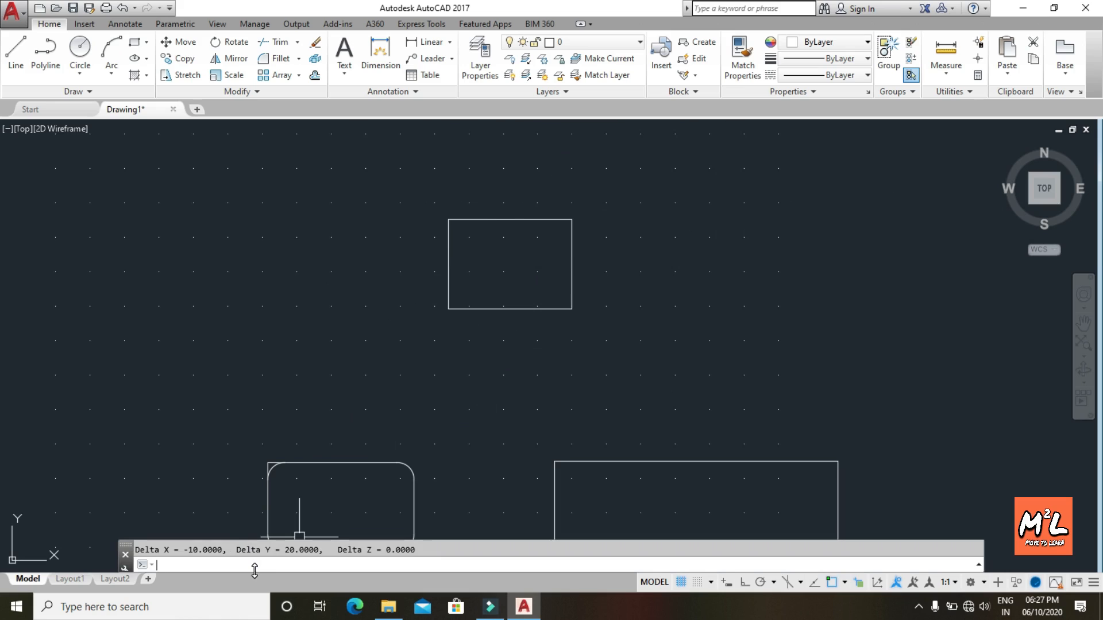
{"action": "type", "text": "copy"}
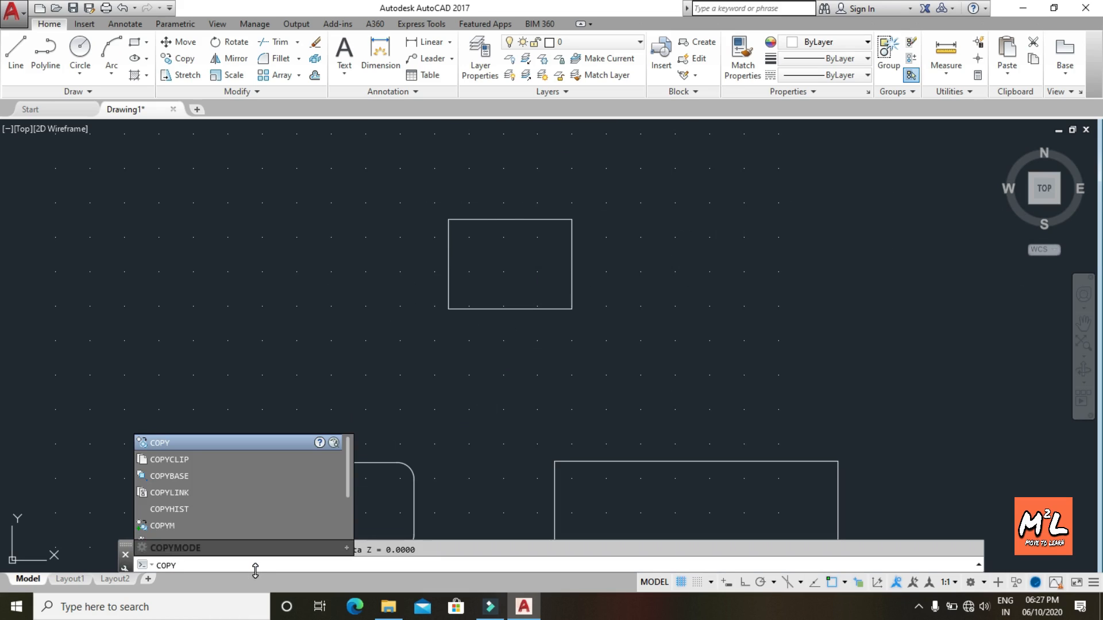
{"action": "key", "text": "Return"}
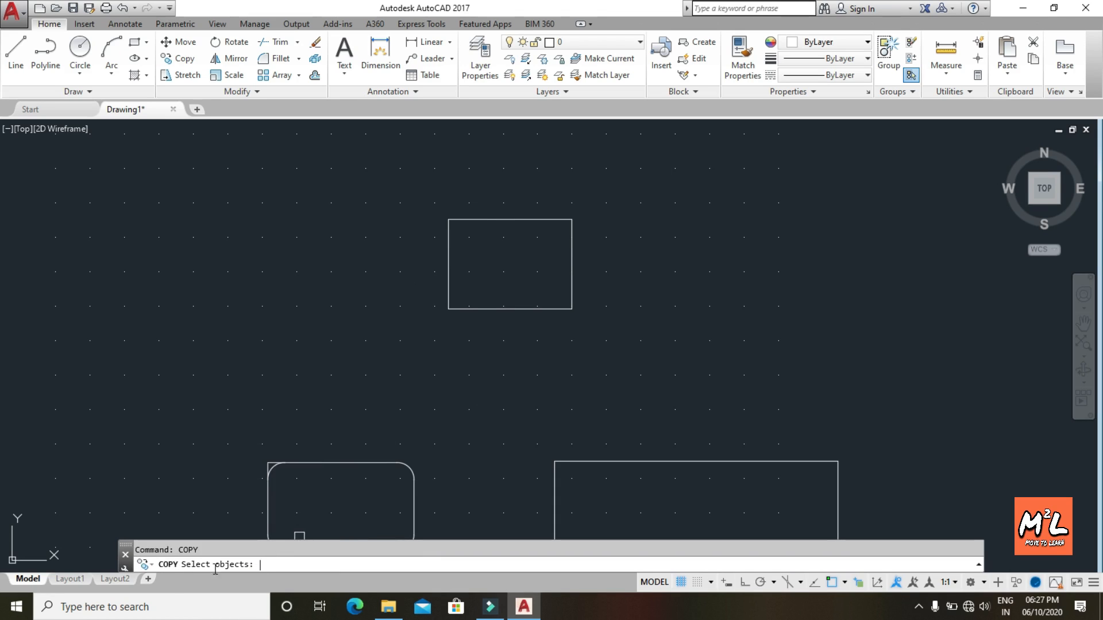
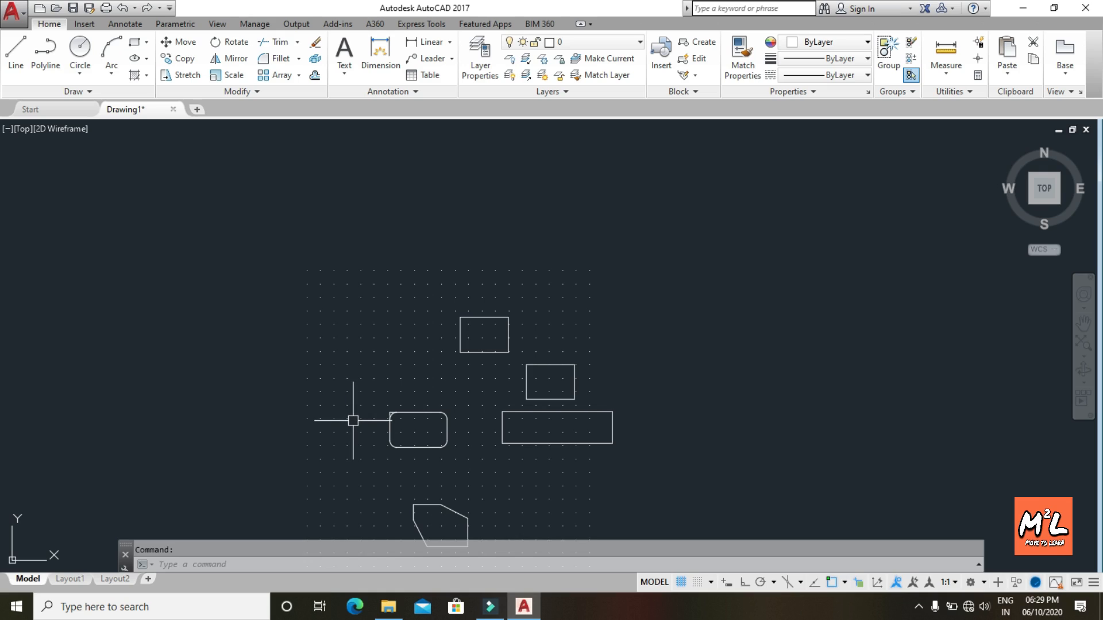
Copy the uppermost rectangle by choosing the Multiple and then the Displacement option, with a displacement of 0,0
{"action": "left_click", "coordinate": [490, 318]}
{"action": "key", "text": "Return"}
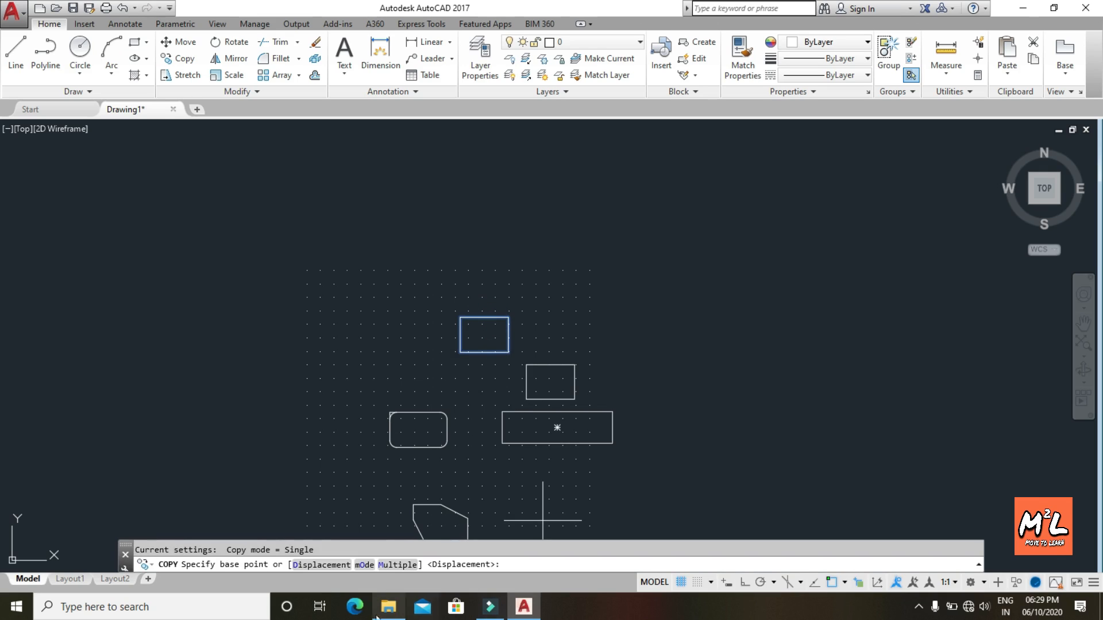
{"action": "left_click", "coordinate": [399, 565]}
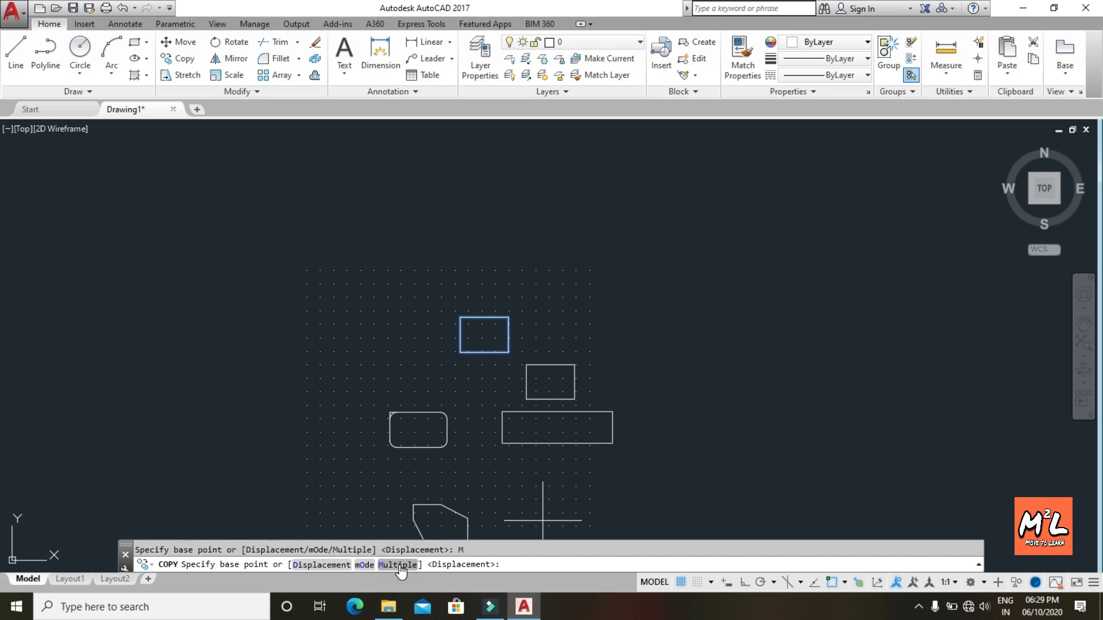
{"action": "left_click", "coordinate": [331, 565]}
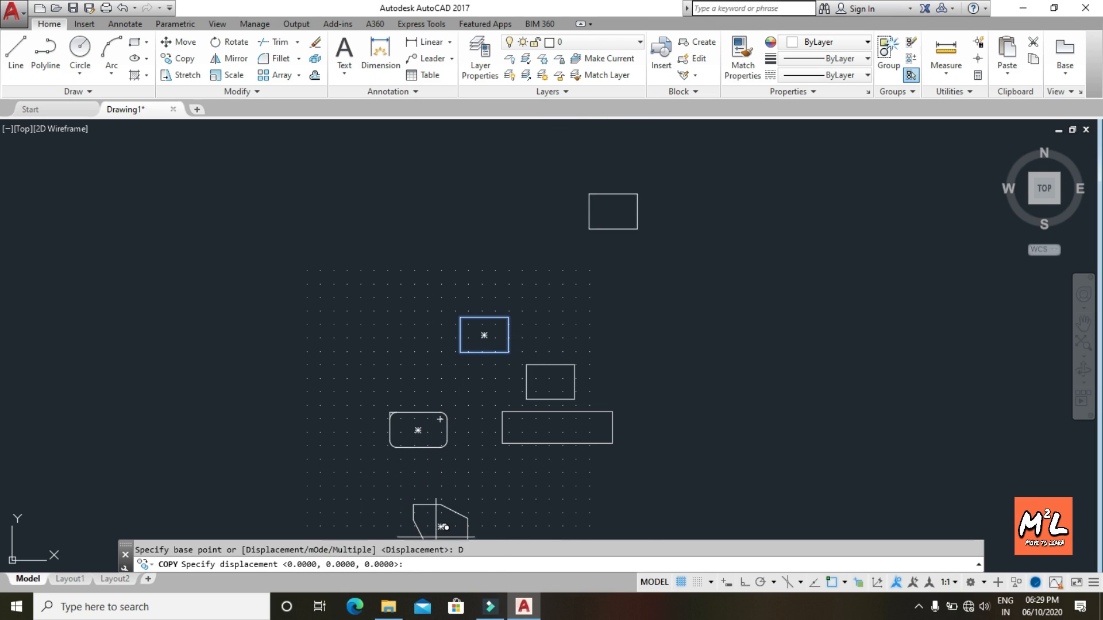
{"action": "scroll", "coordinate": [418, 513], "scroll_direction": "down", "scroll_amount": 4}
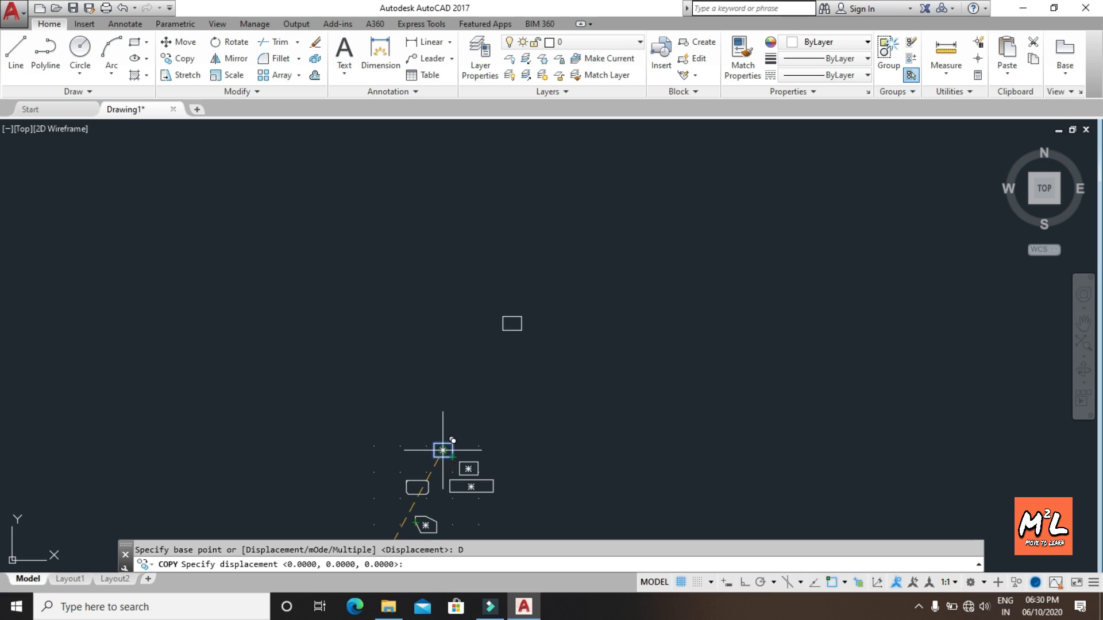
{"action": "scroll", "coordinate": [435, 472], "scroll_direction": "up", "scroll_amount": 4}
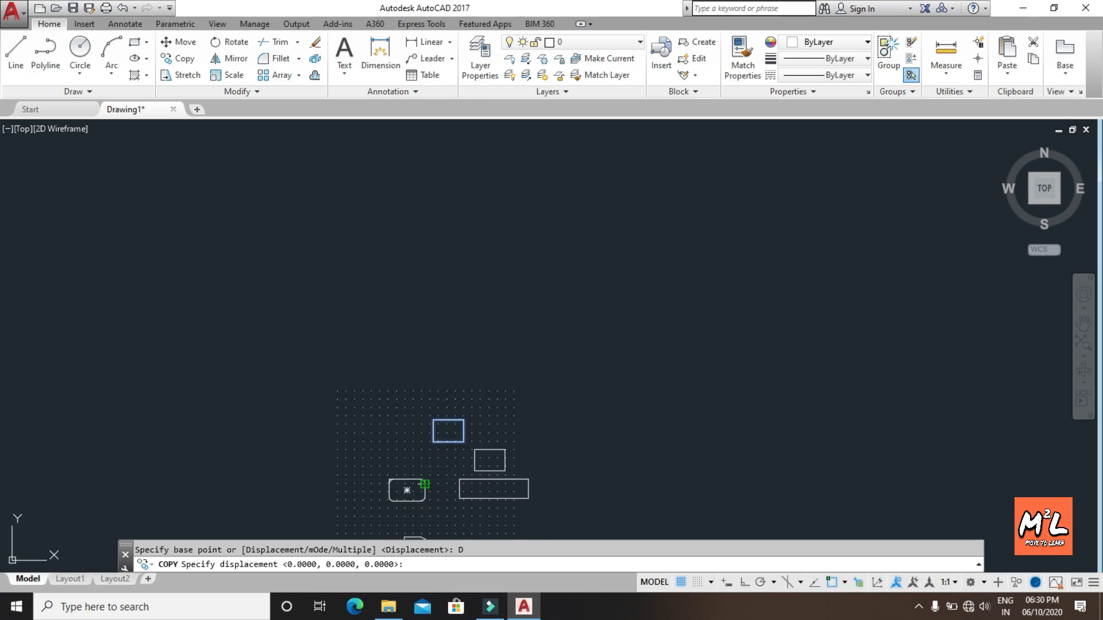
{"action": "scroll", "coordinate": [434, 473], "scroll_direction": "down", "scroll_amount": 5}
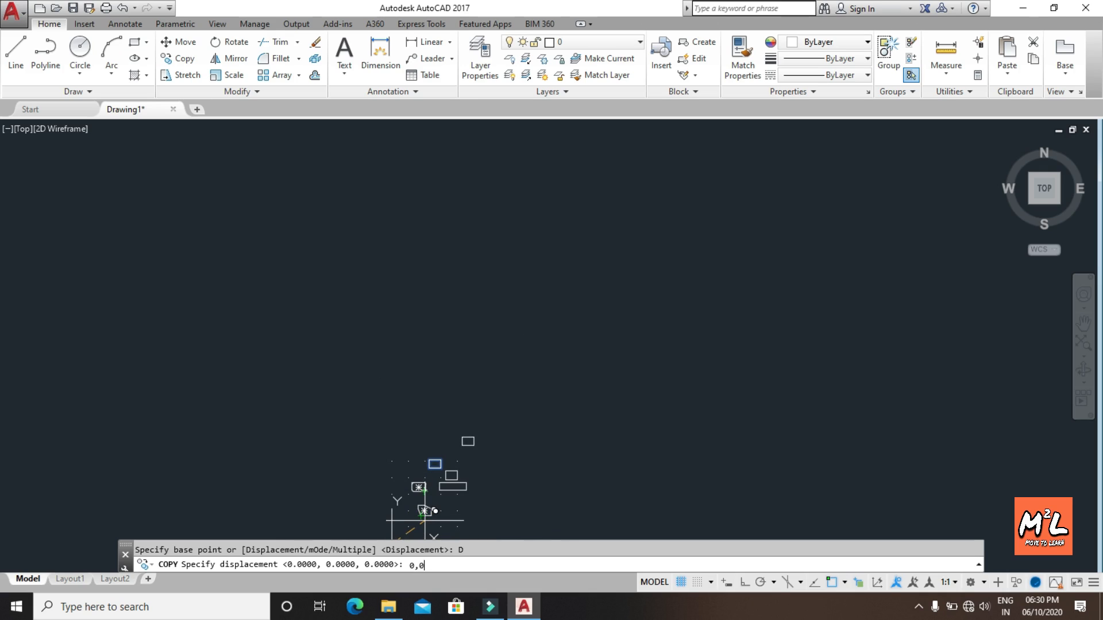
{"action": "key", "text": "Return"}
Copy the uppermost rectangle with the Multiple option from its centre as base point, placing the first copy at the wide rectangle's centre
{"action": "scroll", "coordinate": [366, 518], "scroll_direction": "down", "scroll_amount": 3}
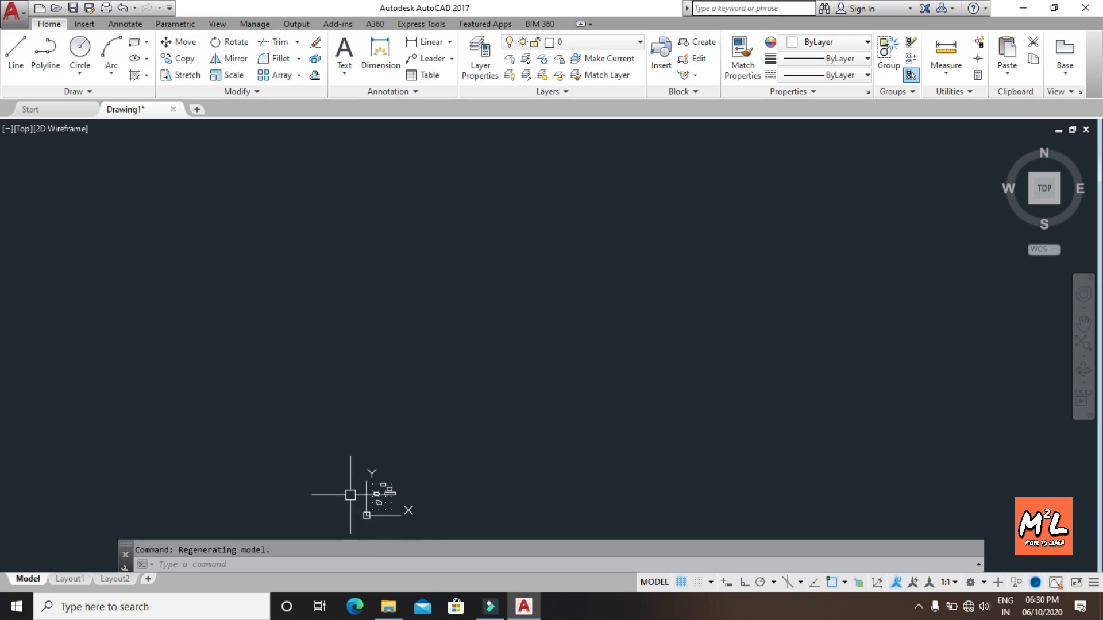
{"action": "scroll", "coordinate": [367, 518], "scroll_direction": "up", "scroll_amount": 5}
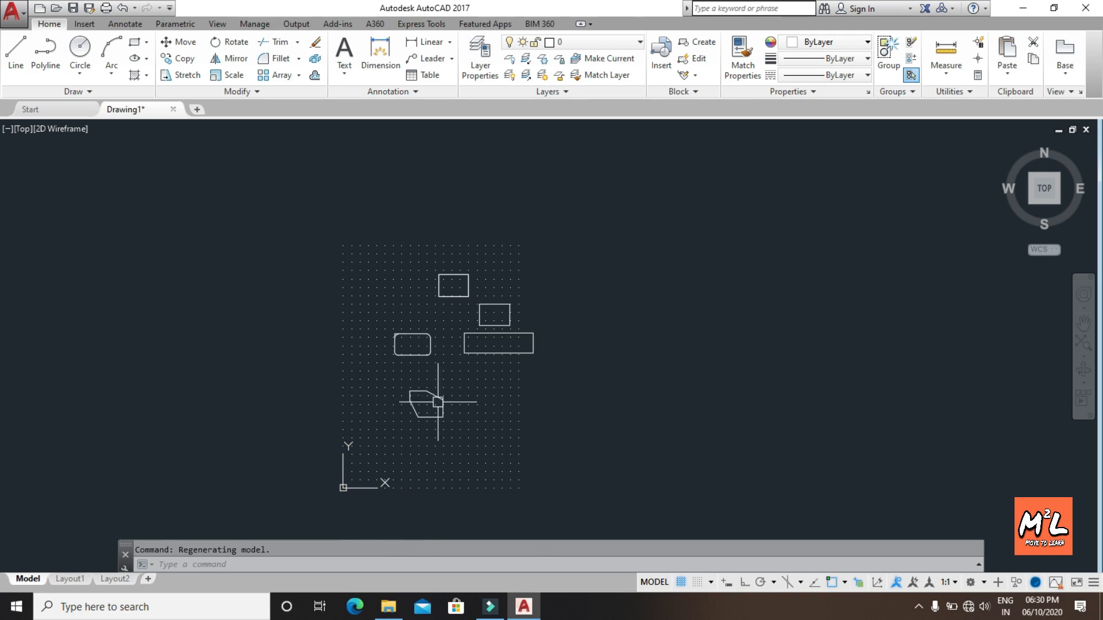
{"action": "scroll", "coordinate": [457, 322], "scroll_direction": "up", "scroll_amount": 2}
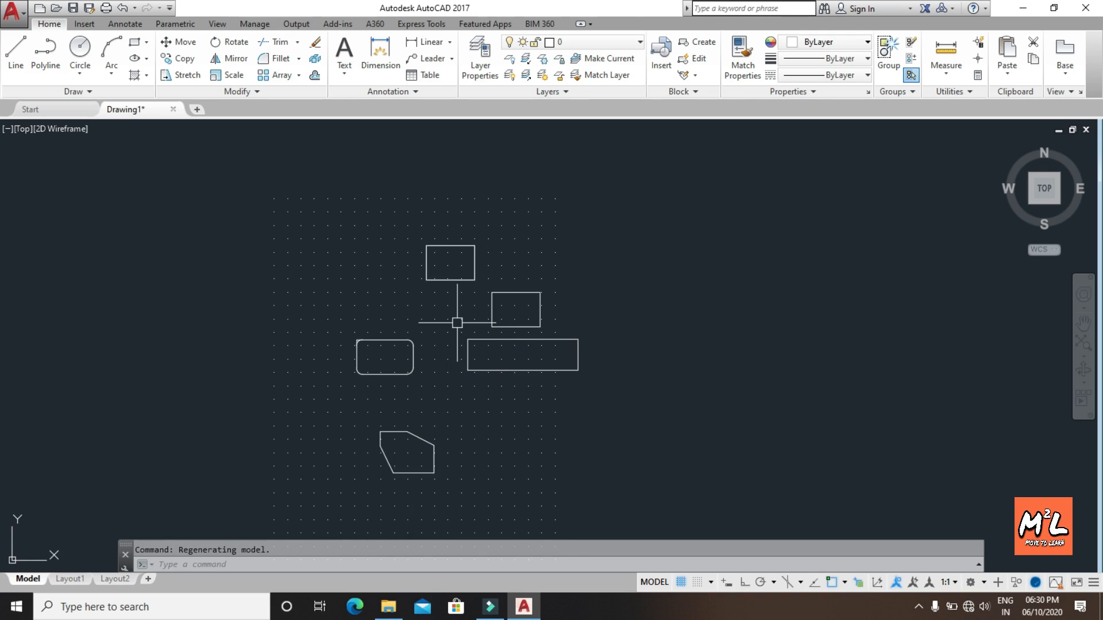
{"action": "scroll", "coordinate": [457, 323], "scroll_direction": "up", "scroll_amount": 2}
{"action": "scroll", "coordinate": [457, 323], "scroll_direction": "down", "scroll_amount": 2}
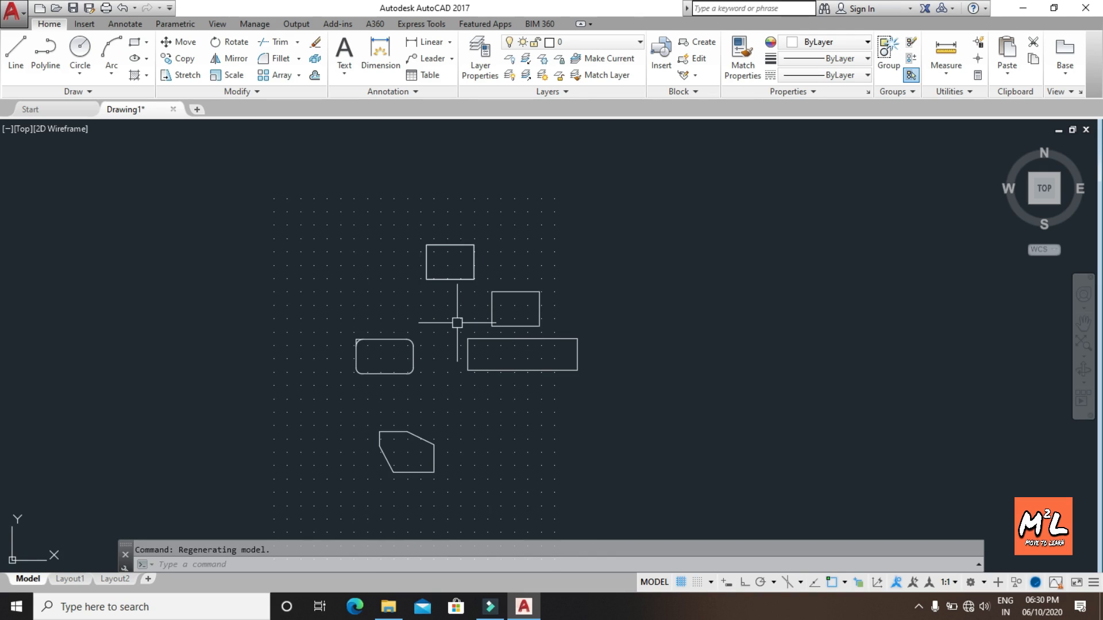
{"action": "type", "text": "copy"}
{"action": "key", "text": "Return"}
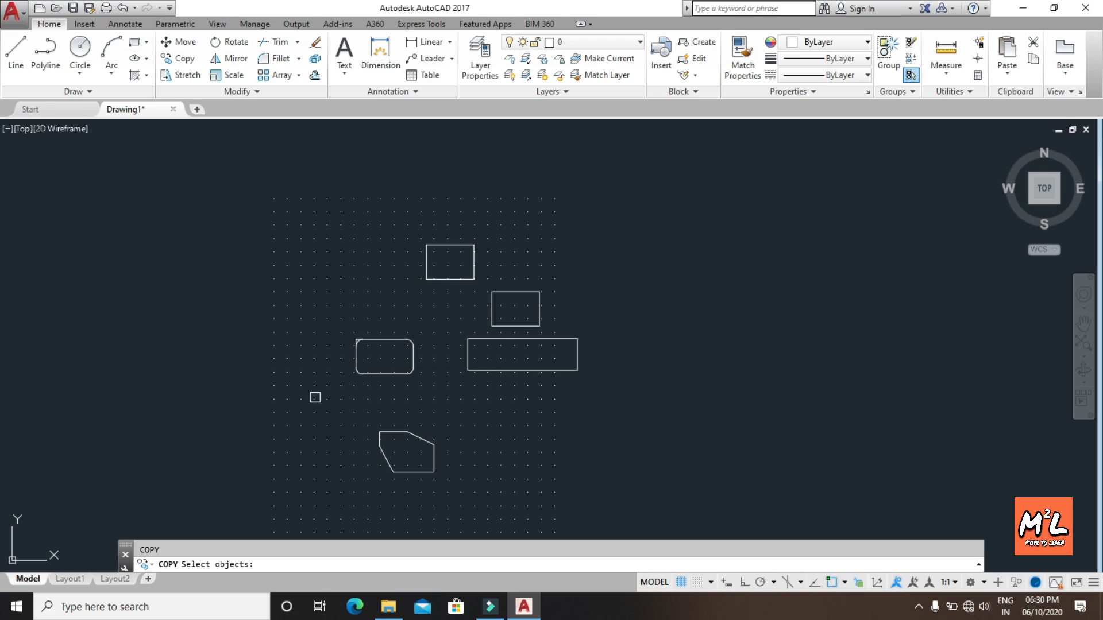
{"action": "left_click", "coordinate": [439, 246]}
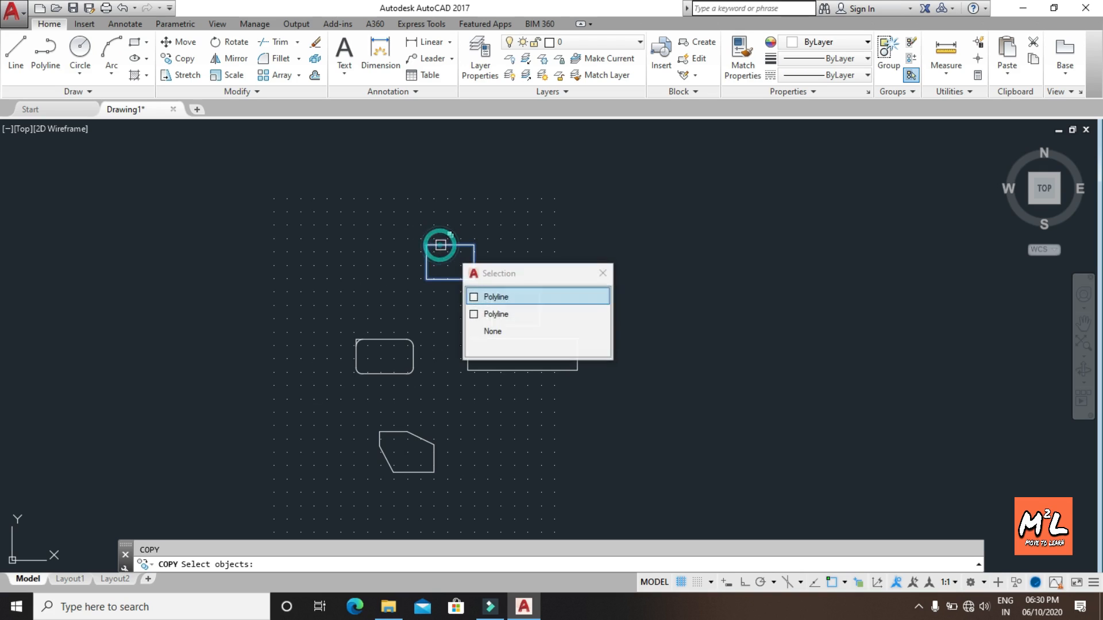
{"action": "left_click", "coordinate": [488, 297]}
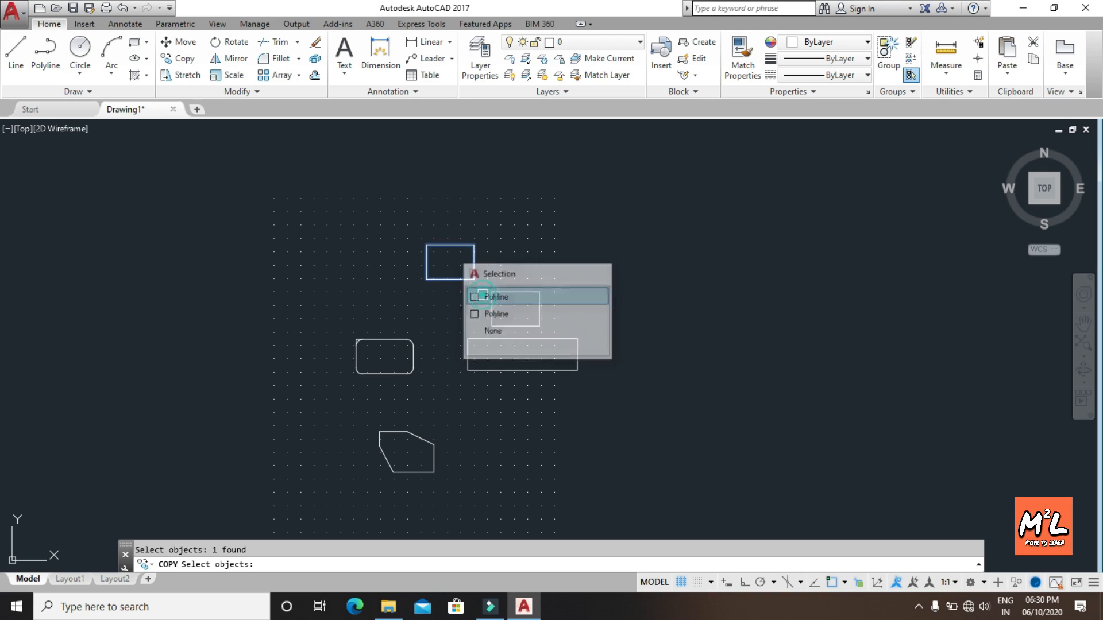
{"action": "key", "text": "Return"}
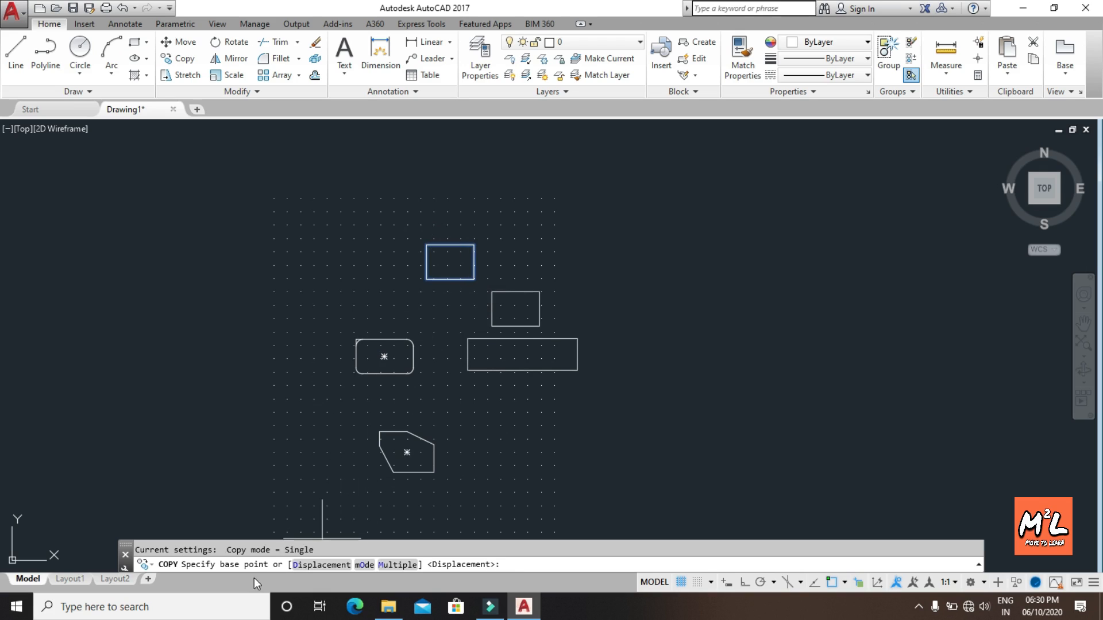
{"action": "left_click", "coordinate": [397, 566]}
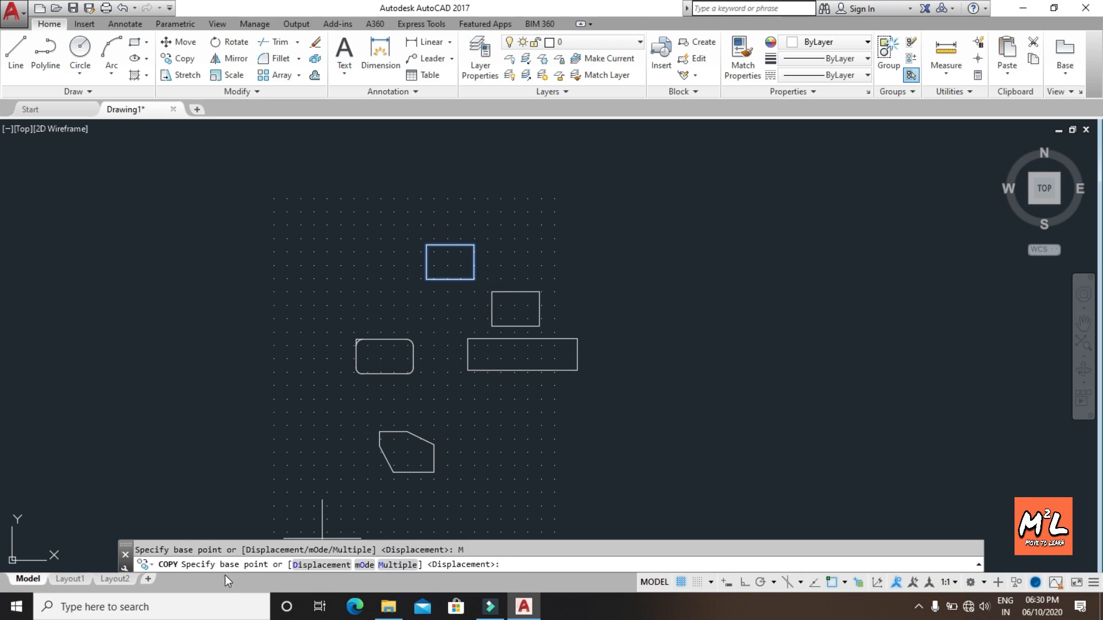
{"action": "left_click", "coordinate": [450, 262]}
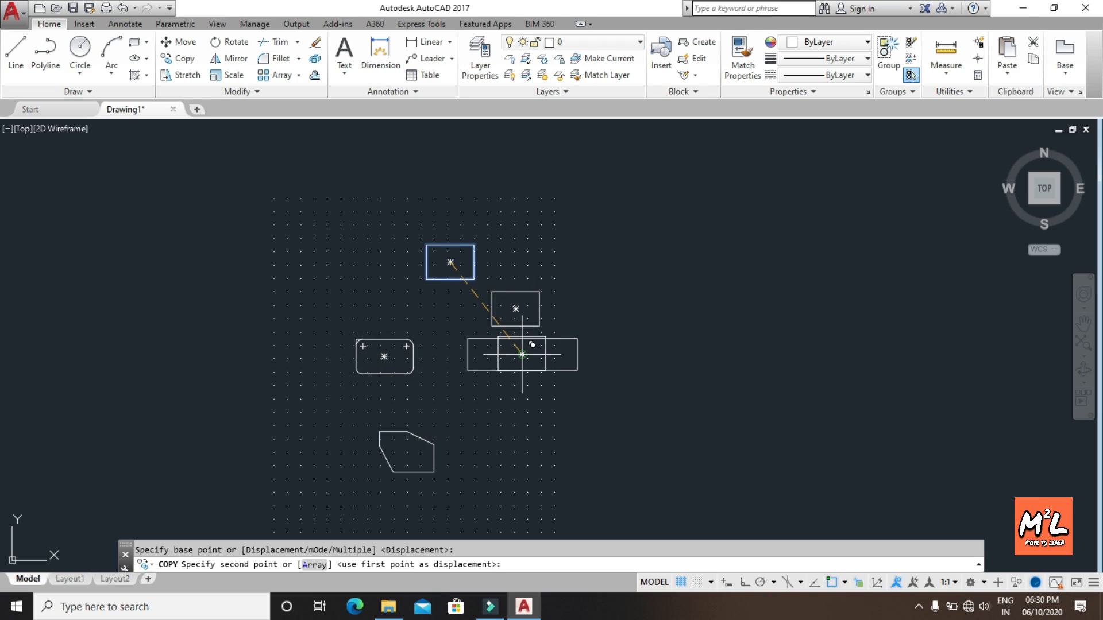
{"action": "left_click", "coordinate": [522, 354]}
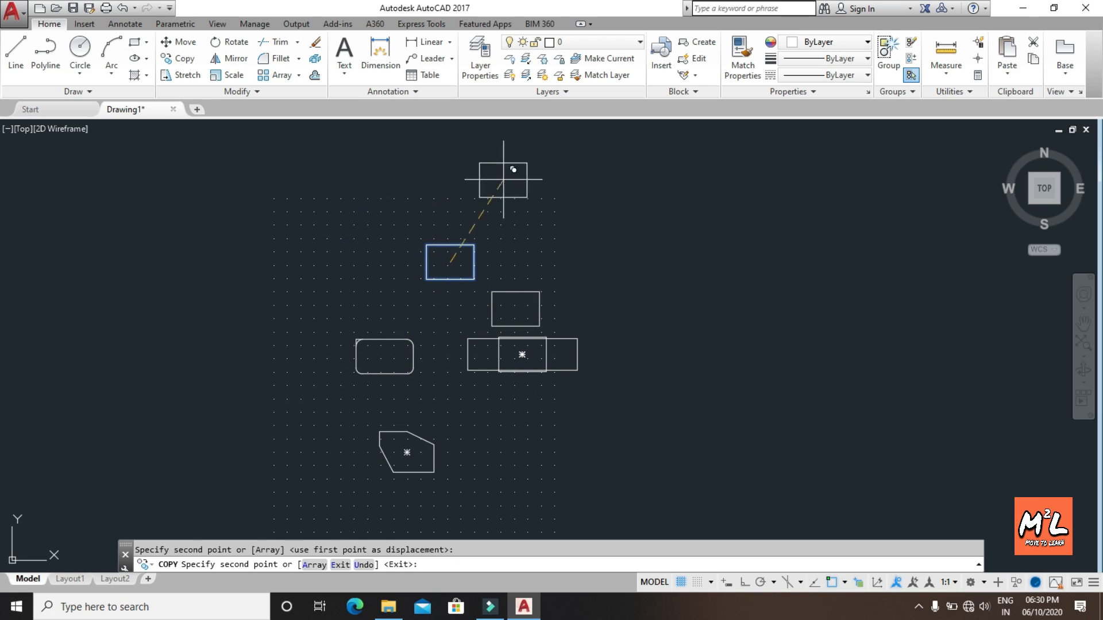
Place one copy on the existing duplicate rectangle's centre and fifteen more scattered around the other shapes, ending the Copy command
{"action": "left_click", "coordinate": [515, 309]}
{"action": "left_click", "coordinate": [315, 236]}
{"action": "left_click", "coordinate": [325, 304]}
{"action": "left_click", "coordinate": [396, 186]}
{"action": "left_click", "coordinate": [575, 182]}
{"action": "left_click", "coordinate": [673, 201]}
{"action": "left_click", "coordinate": [650, 296]}
{"action": "left_click", "coordinate": [569, 247]}
{"action": "left_click", "coordinate": [795, 231]}
{"action": "left_click", "coordinate": [736, 392]}
{"action": "left_click", "coordinate": [721, 277]}
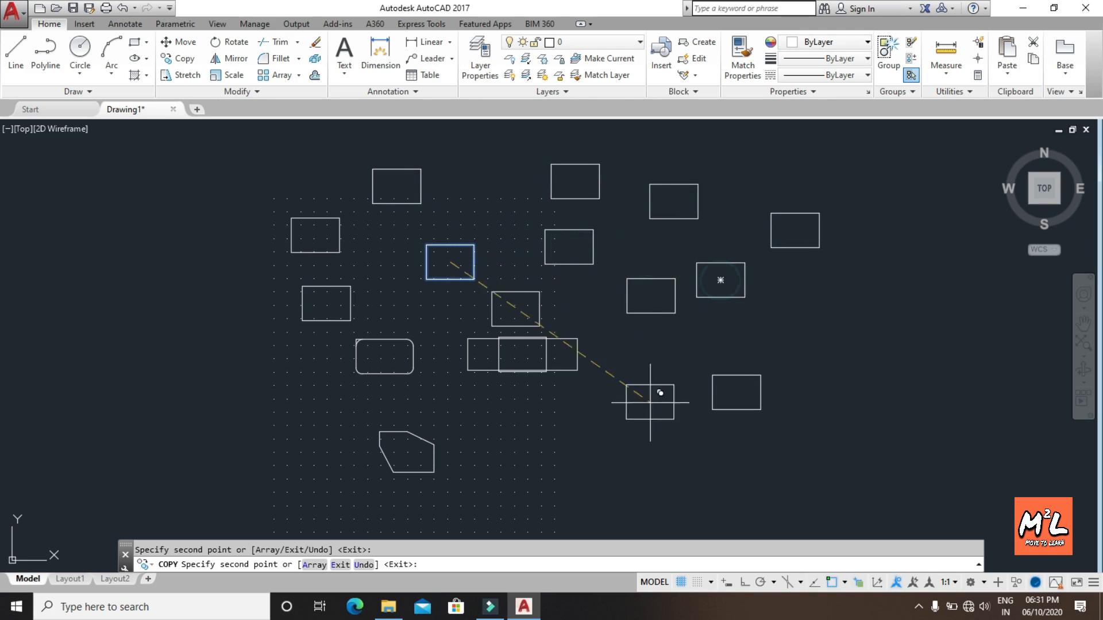
{"action": "left_click", "coordinate": [556, 458]}
{"action": "left_click", "coordinate": [257, 458]}
{"action": "left_click", "coordinate": [156, 291]}
{"action": "left_click", "coordinate": [195, 383]}
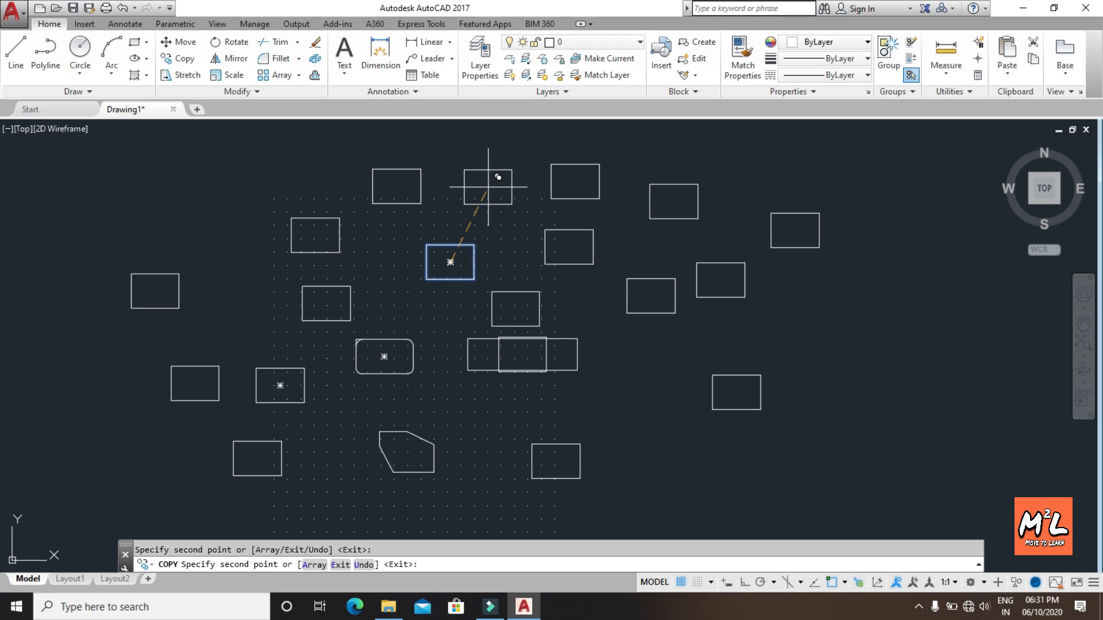
{"action": "key", "text": "Return"}
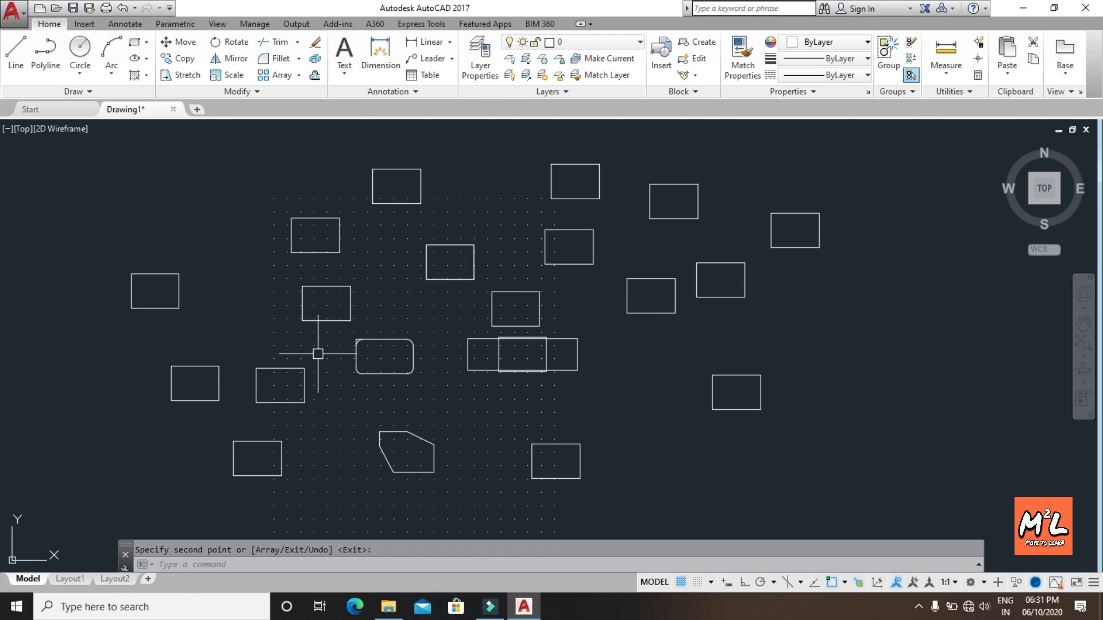
{"action": "scroll", "coordinate": [319, 353], "scroll_direction": "up", "scroll_amount": 4}
{"action": "scroll", "coordinate": [321, 353], "scroll_direction": "down", "scroll_amount": 6}
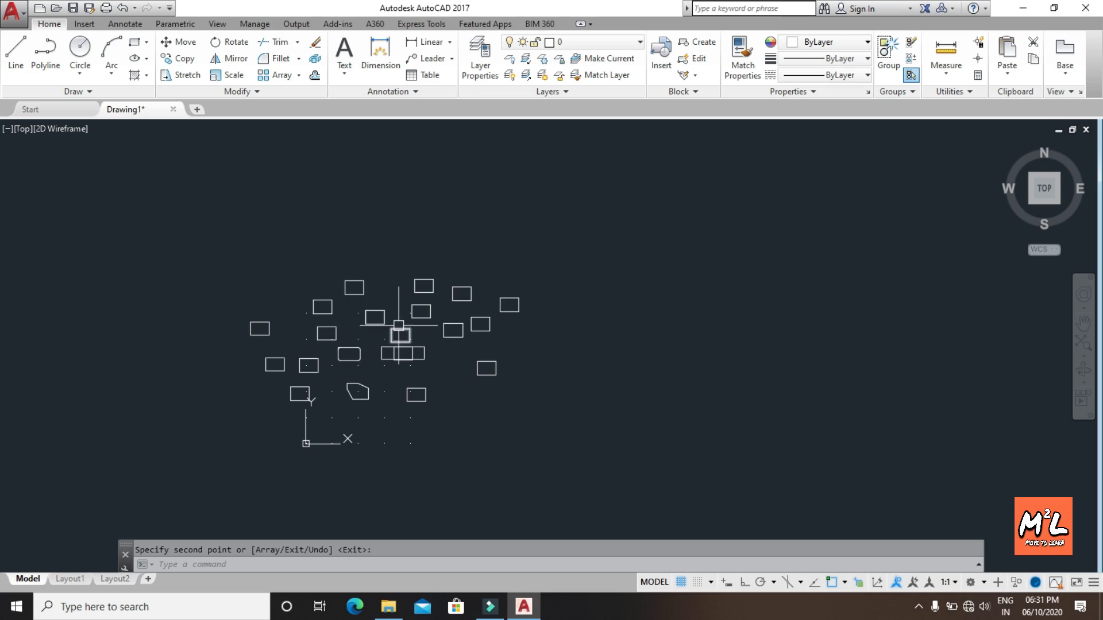
Erase all rectangles and other shapes from the drawing with one selection window
{"action": "scroll", "coordinate": [399, 325], "scroll_direction": "up", "scroll_amount": 2}
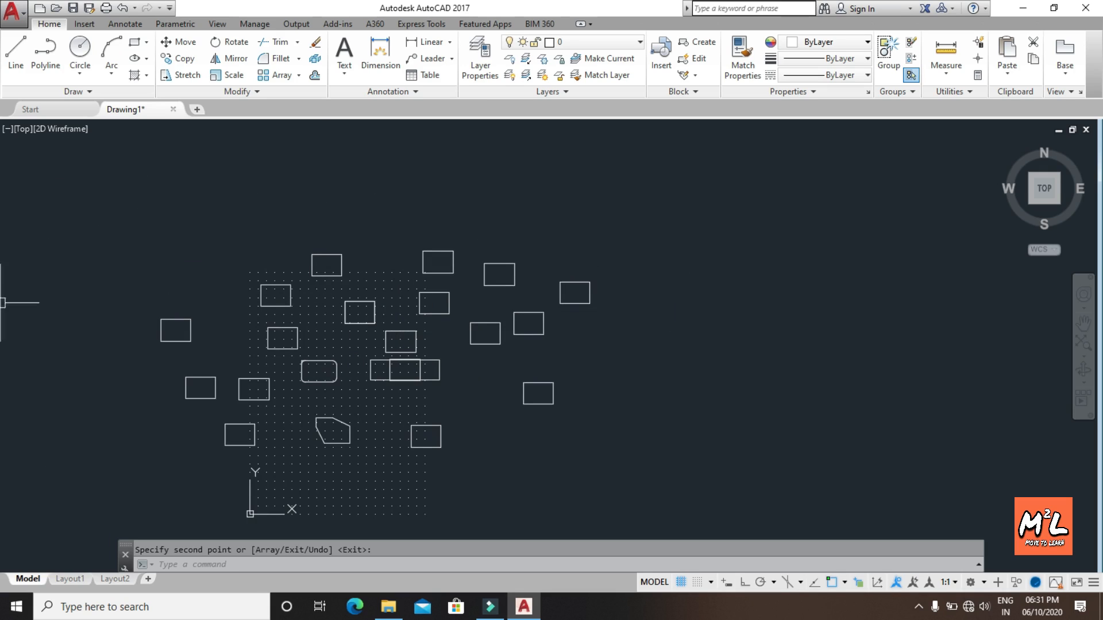
{"action": "left_click", "coordinate": [58, 151]}
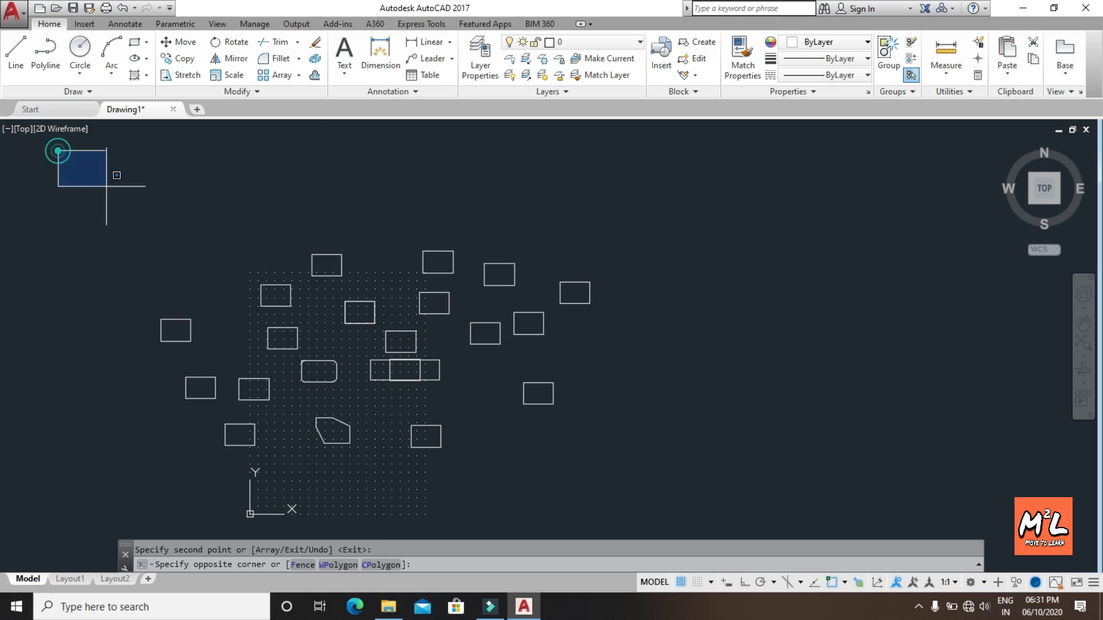
{"action": "left_click", "coordinate": [764, 504]}
{"action": "key", "text": "Delete"}
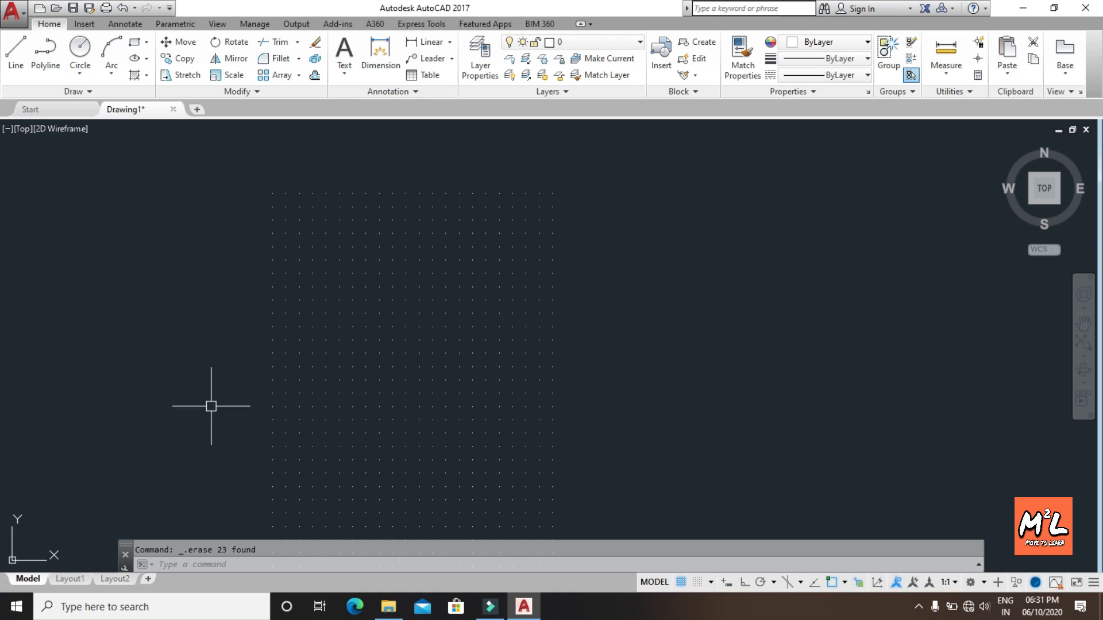
{"action": "scroll", "coordinate": [239, 406], "scroll_direction": "down", "scroll_amount": 1}
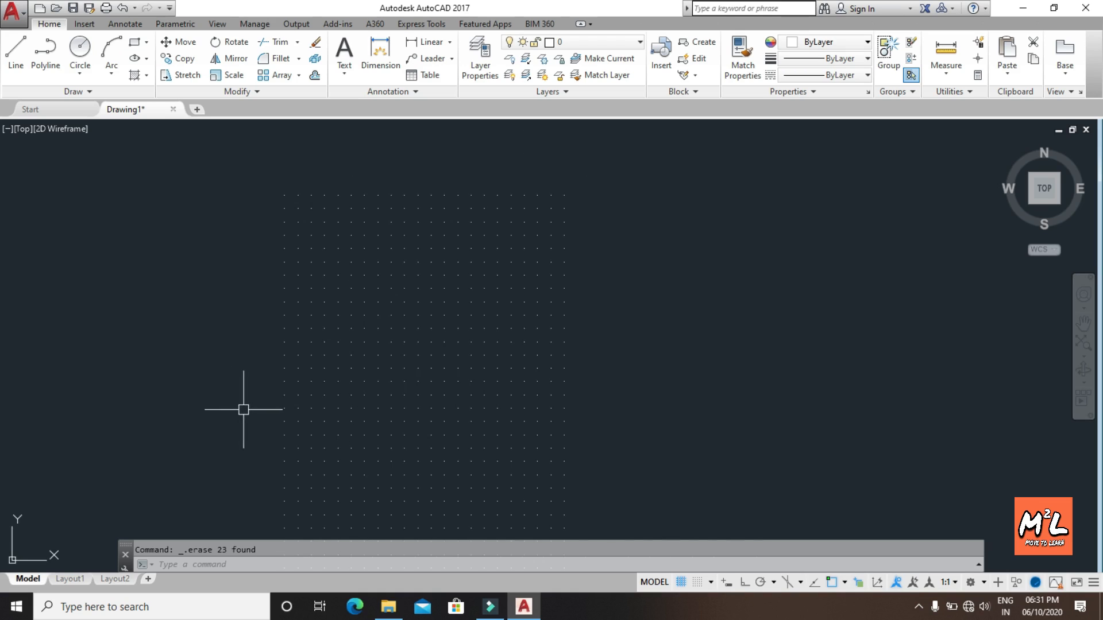
Draw a wide three-point arc bulging upward across the upper half of the grid area with the Arc command
{"action": "left_click", "coordinate": [211, 568]}
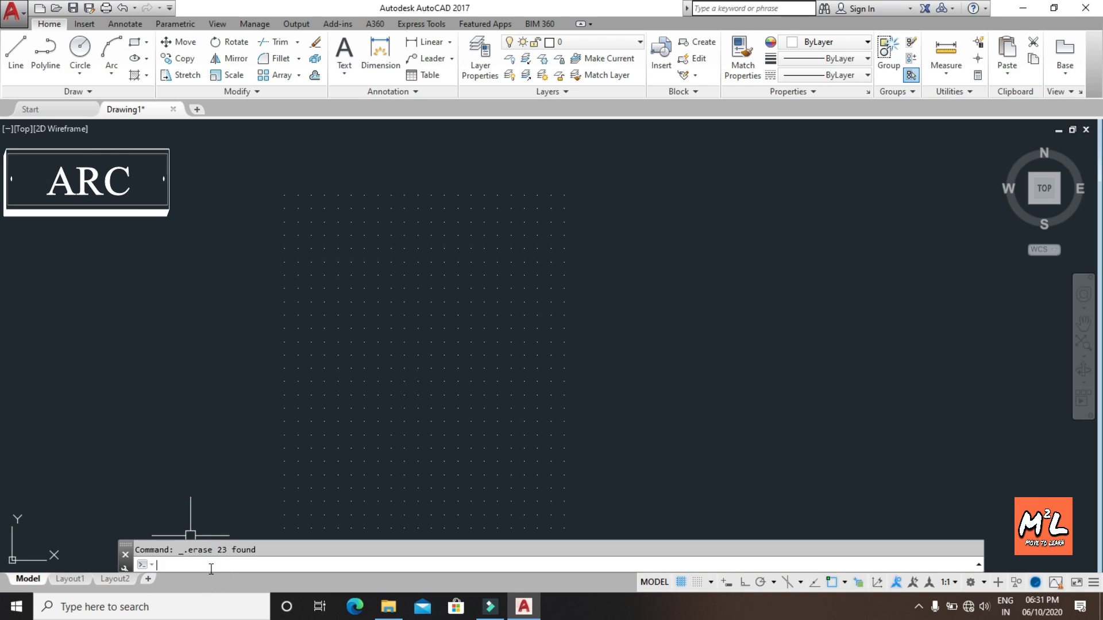
{"action": "type", "text": "arc"}
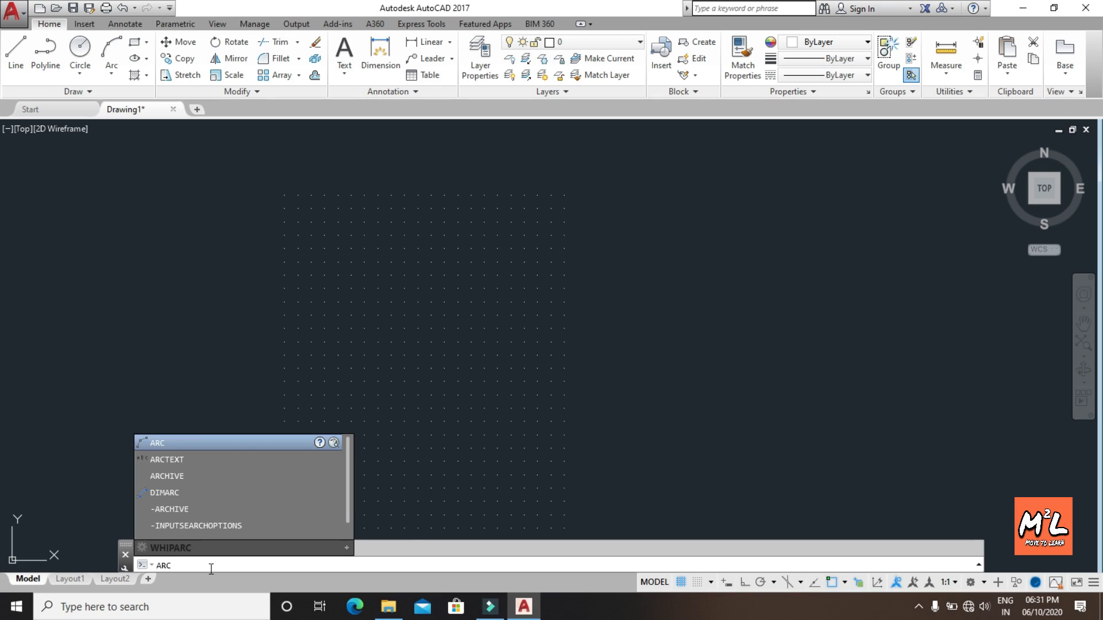
{"action": "key", "text": "Return"}
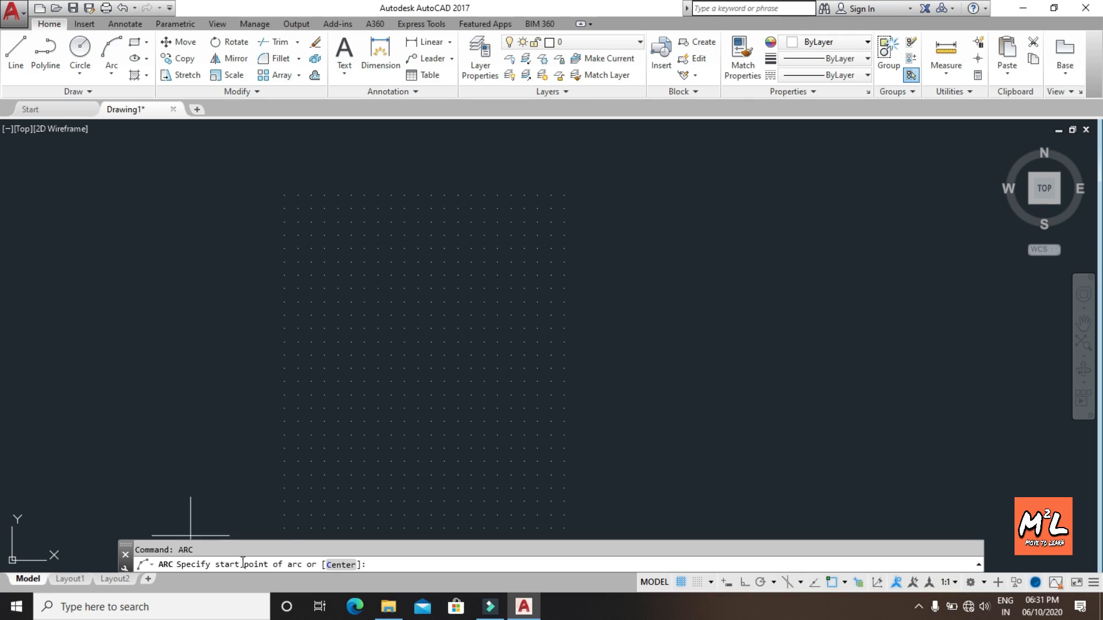
{"action": "left_click", "coordinate": [338, 289]}
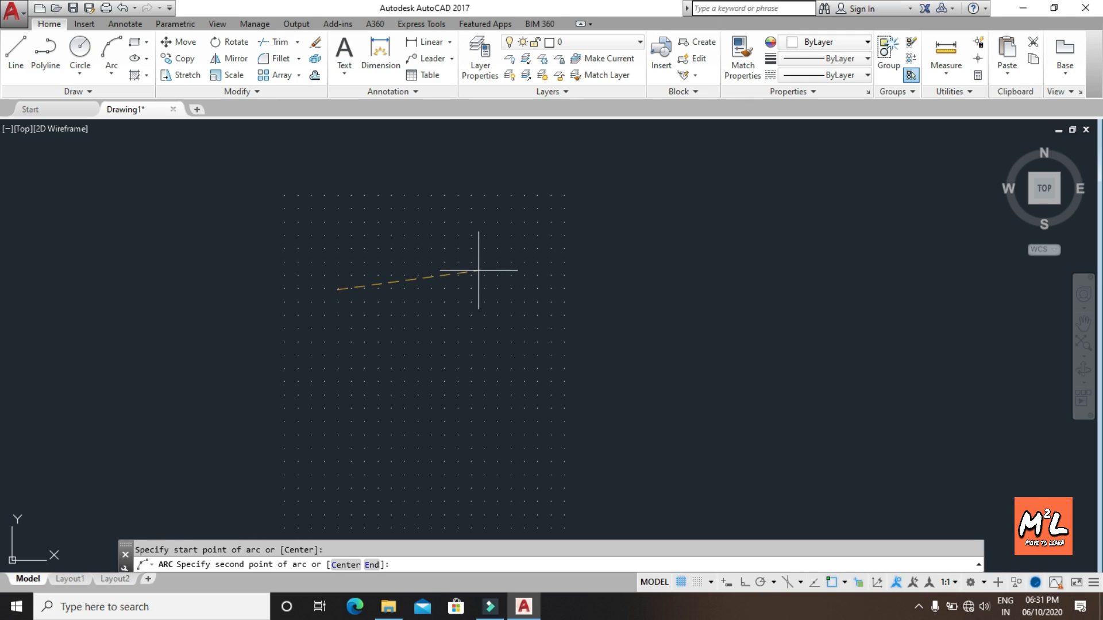
{"action": "left_click", "coordinate": [515, 285]}
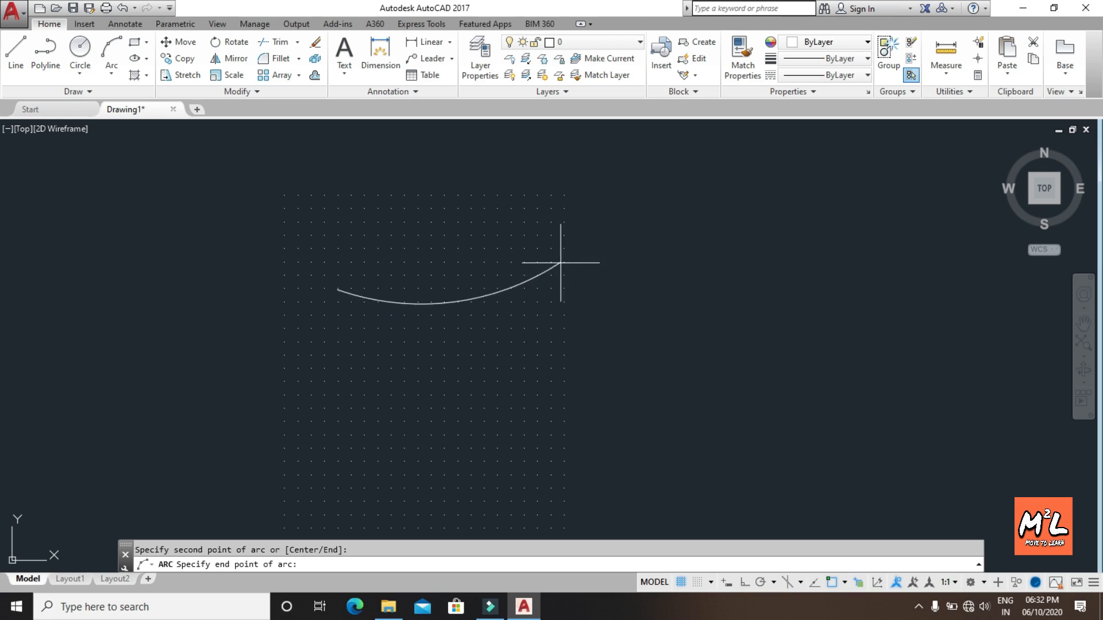
{"action": "left_click", "coordinate": [559, 320]}
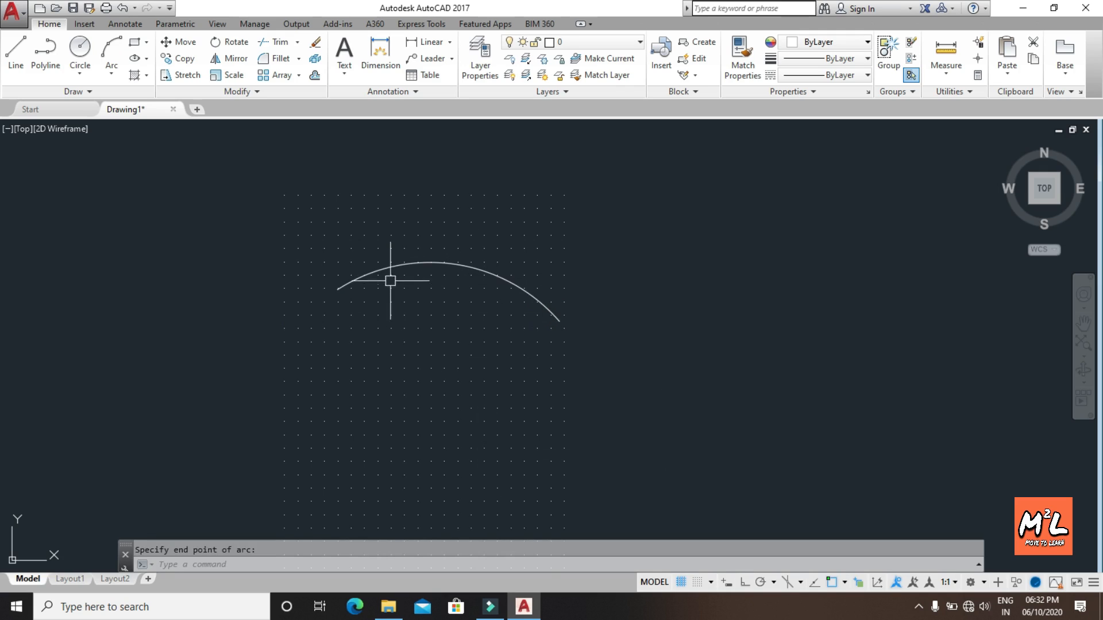
Draw a Start, Center, End arc that starts below the first arc, is centred beneath it and ends just above it, crossing it
{"action": "mouse_move", "coordinate": [407, 264]}
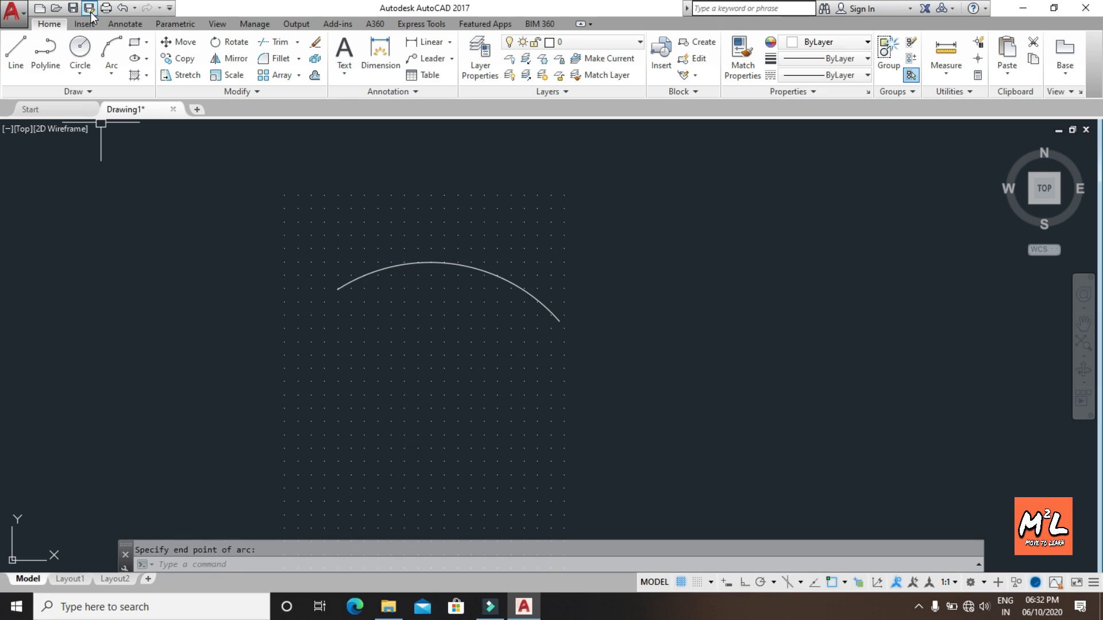
{"action": "left_click", "coordinate": [110, 77]}
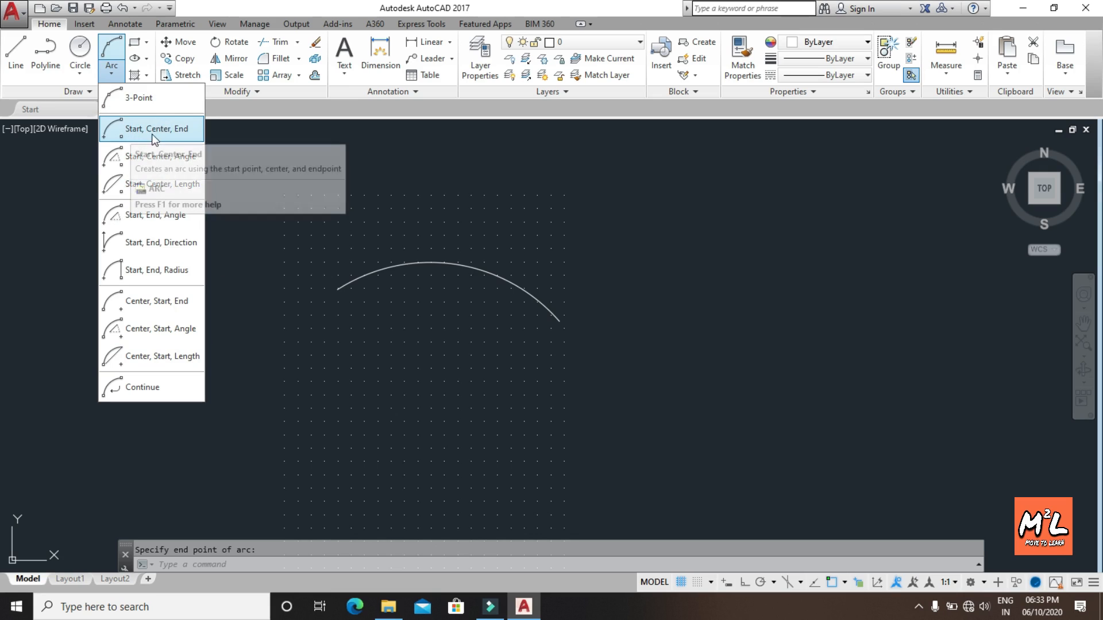
{"action": "left_click", "coordinate": [169, 128]}
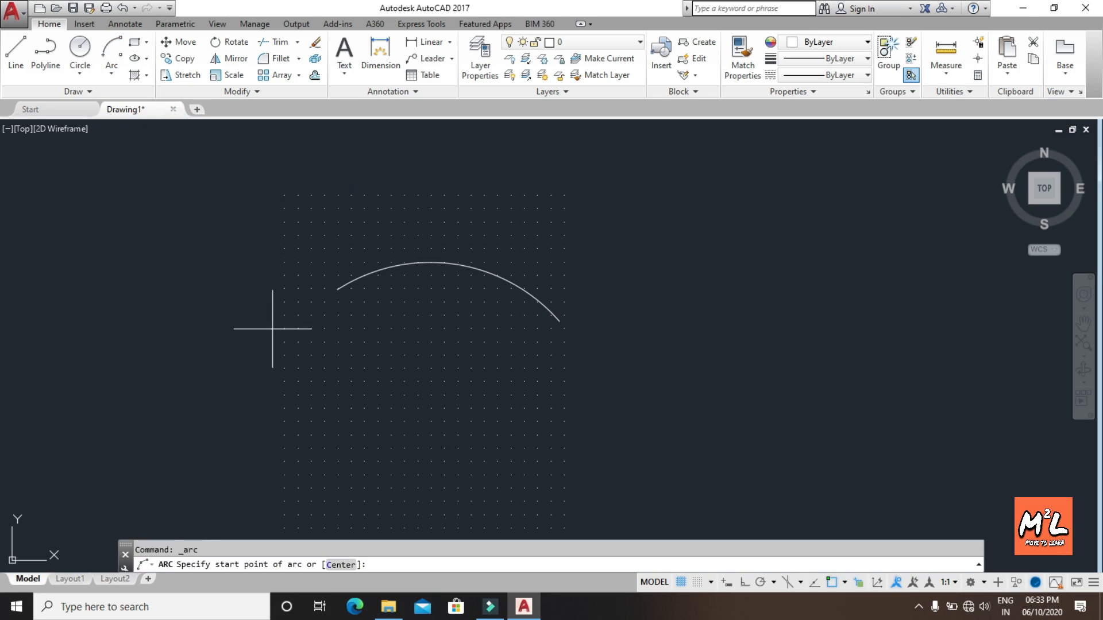
{"action": "left_click", "coordinate": [337, 436]}
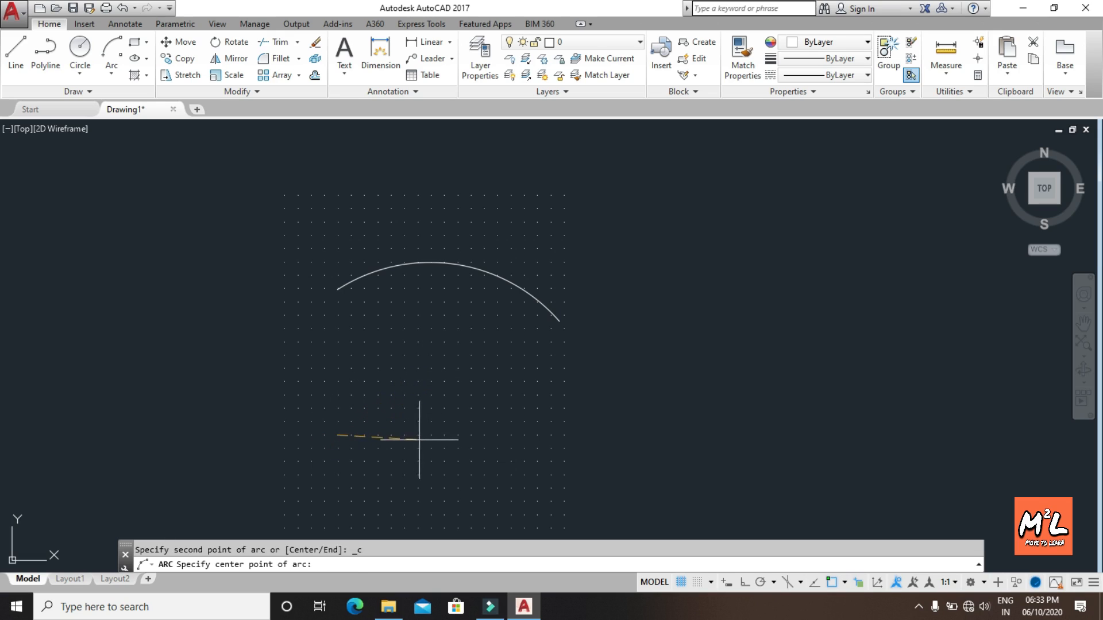
{"action": "left_click", "coordinate": [410, 341]}
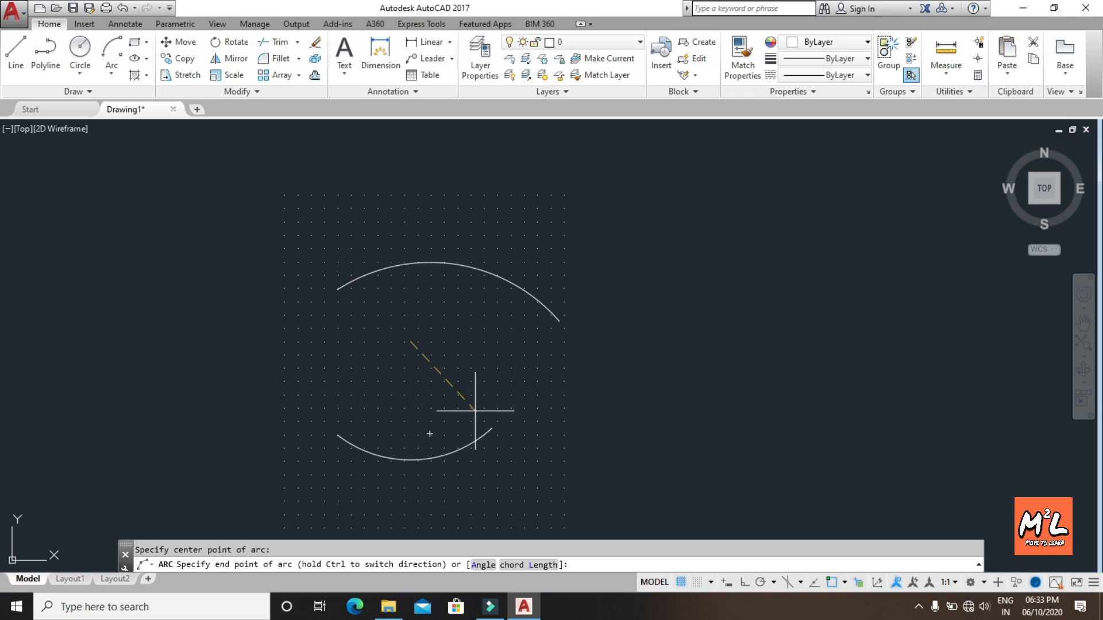
{"action": "left_click", "coordinate": [490, 255]}
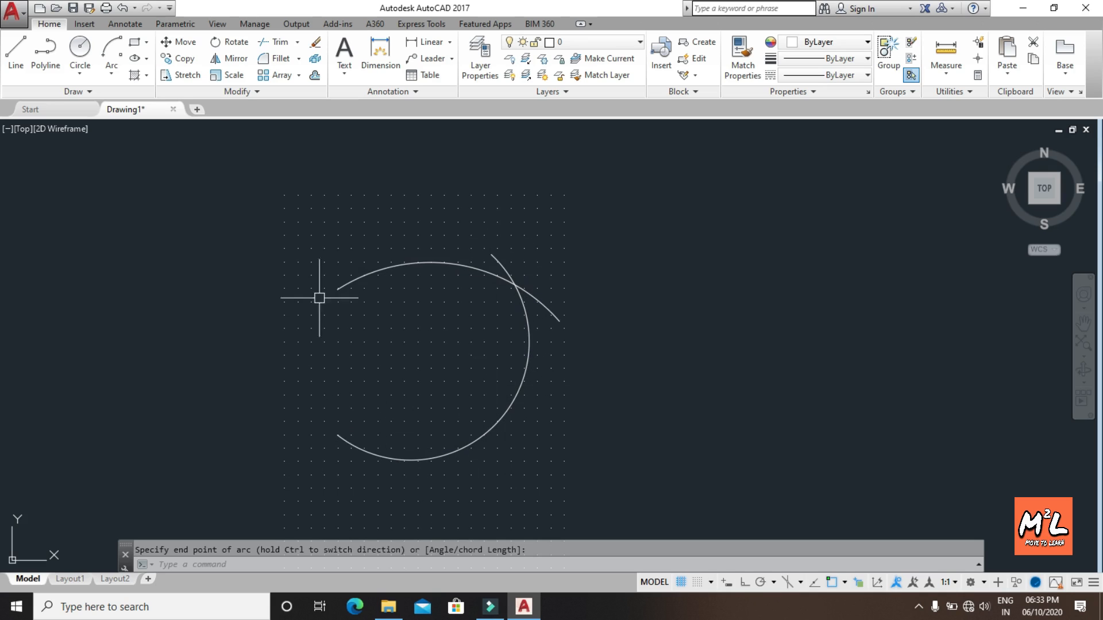
{"action": "left_click", "coordinate": [112, 72]}
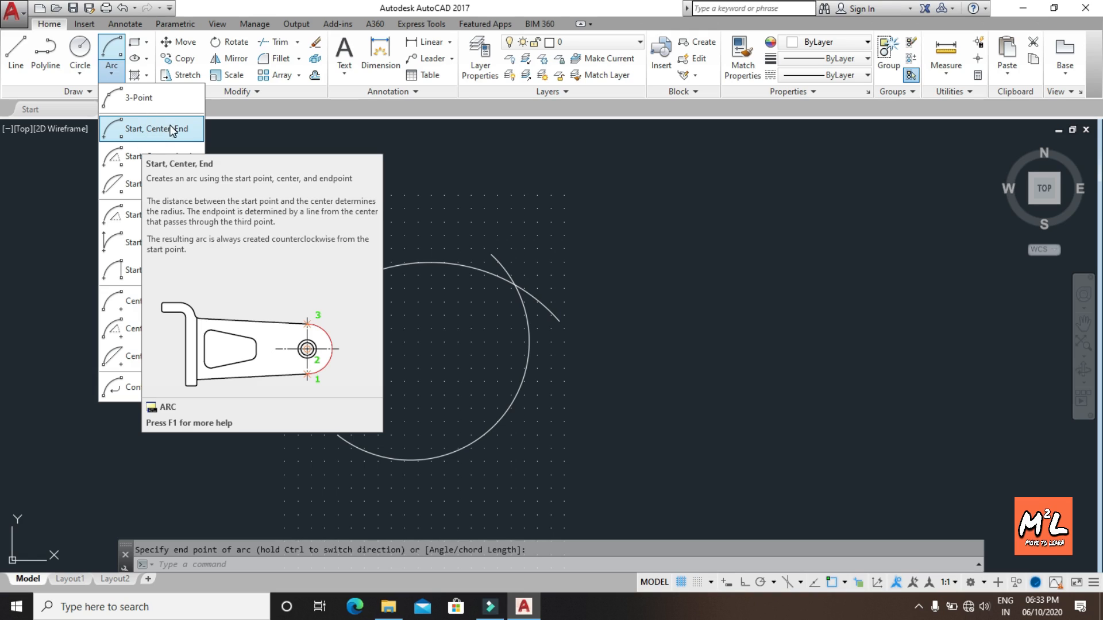
{"action": "left_click", "coordinate": [198, 138]}
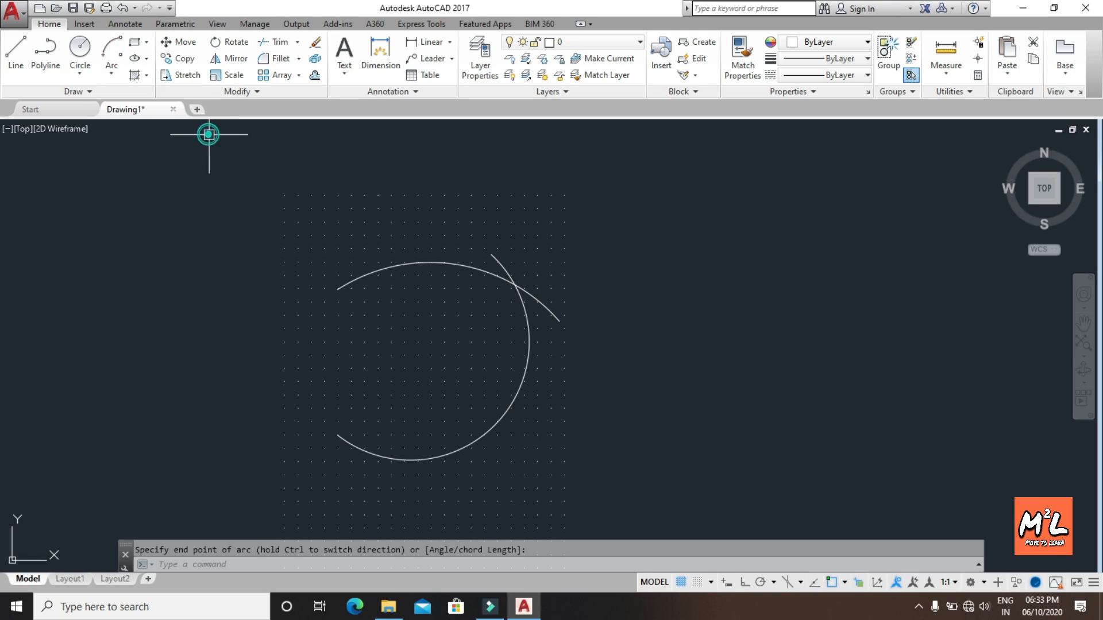
{"action": "left_click", "coordinate": [112, 75]}
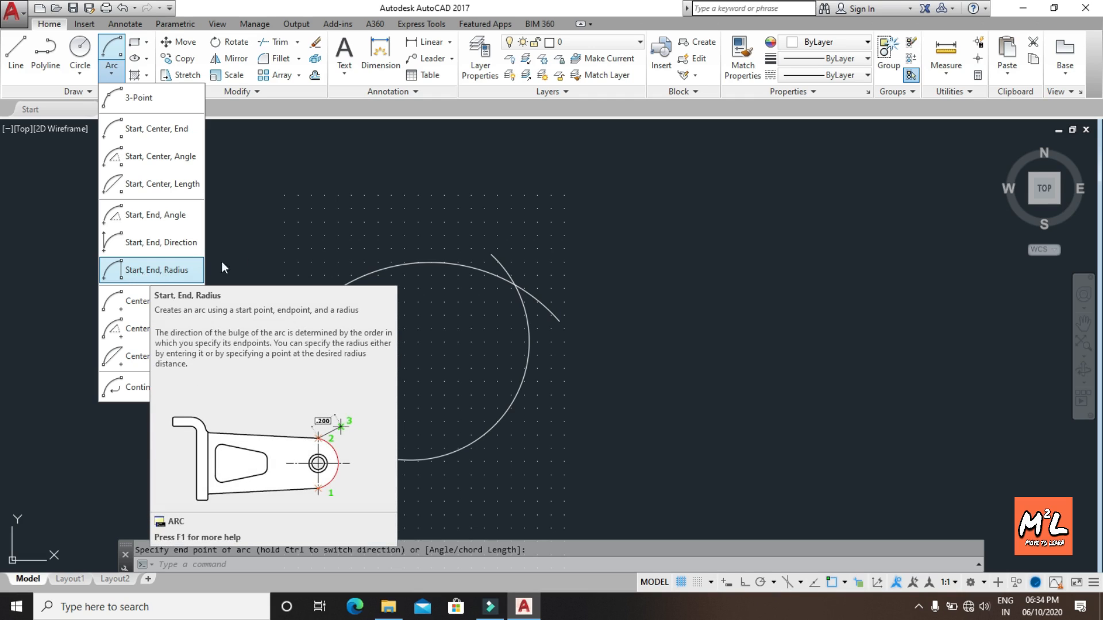
Draw two connected lines forming a sharp corner above the first arc, leaving their other ends open
{"action": "left_click", "coordinate": [15, 58]}
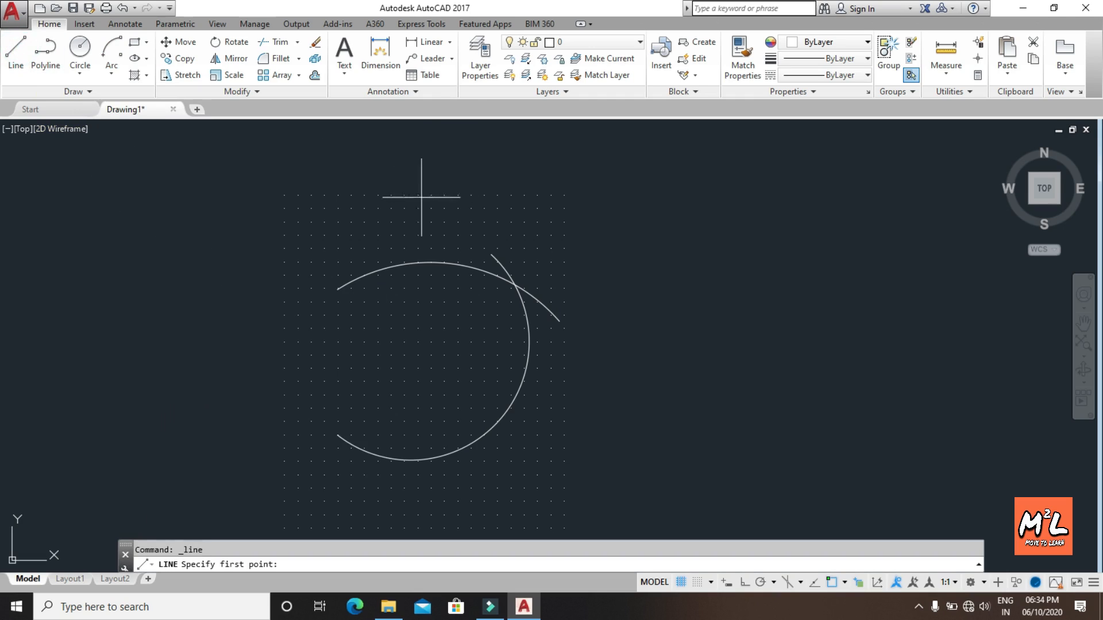
{"action": "left_click", "coordinate": [315, 204]}
{"action": "left_click", "coordinate": [429, 211]}
{"action": "left_click", "coordinate": [374, 253]}
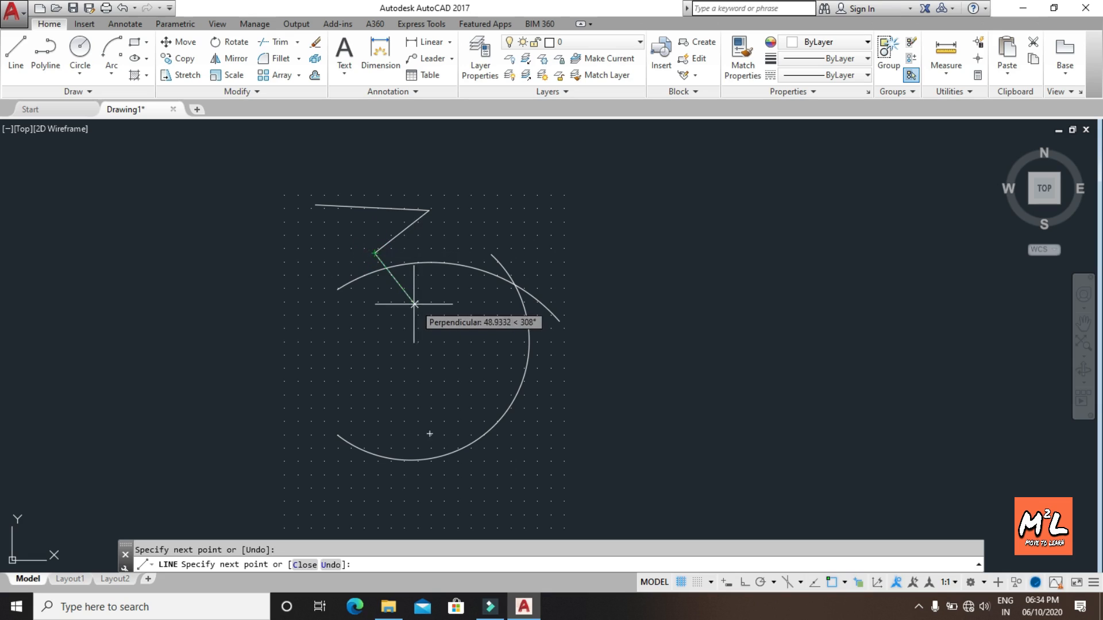
{"action": "key", "text": "Return"}
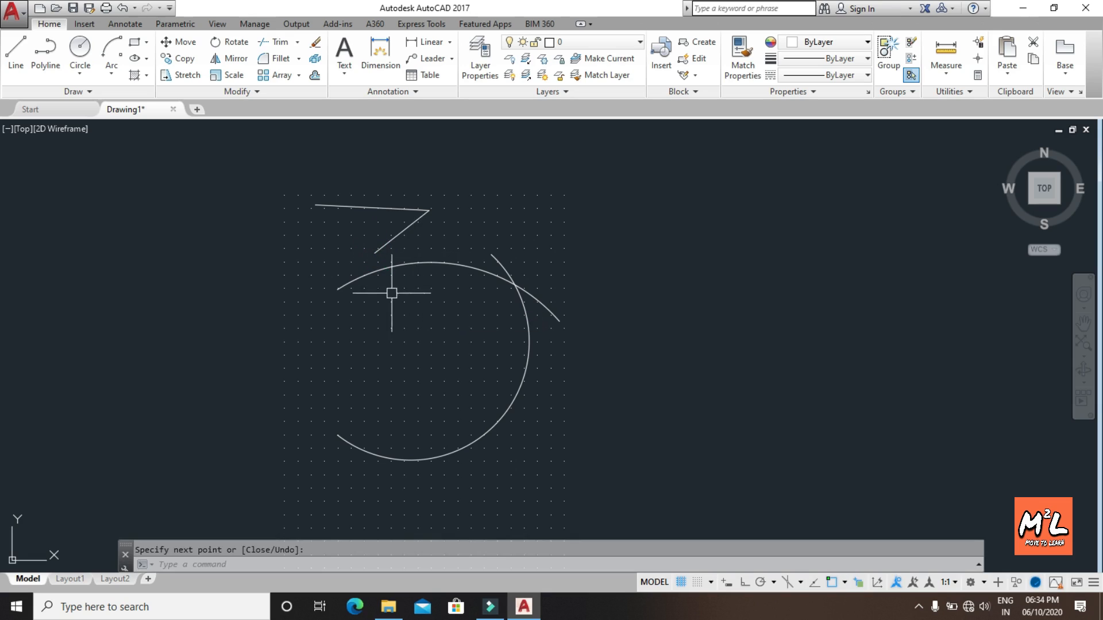
Try to draw a Start, End, Radius arc from the lower open end of the two lines to the upper one with radius 20
{"action": "left_click", "coordinate": [106, 75]}
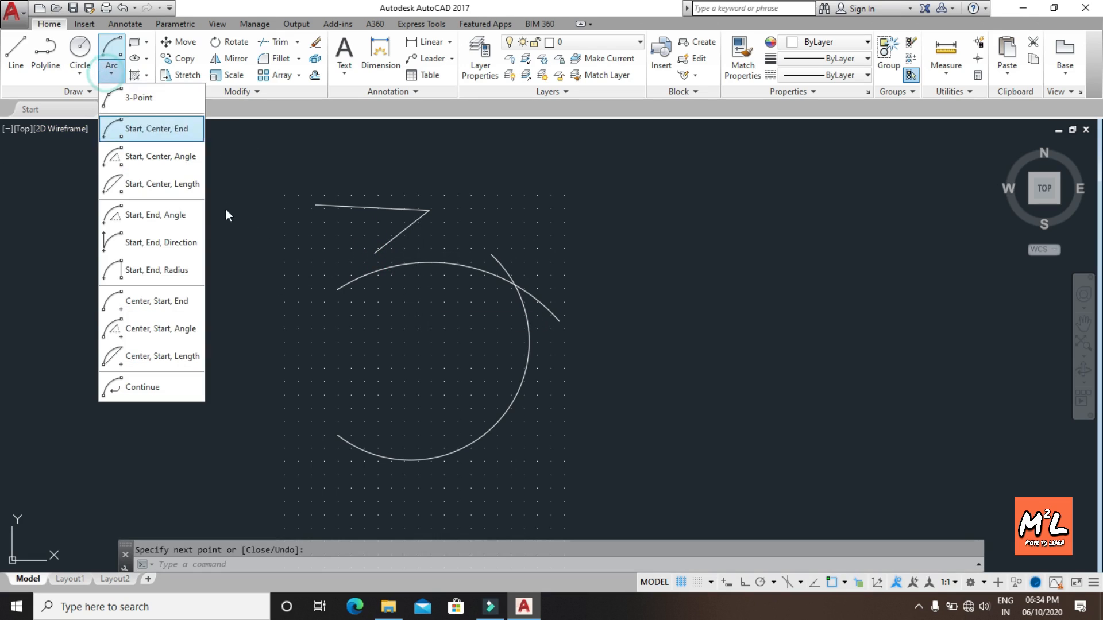
{"action": "left_click", "coordinate": [163, 271]}
{"action": "scroll", "coordinate": [390, 221], "scroll_direction": "down", "scroll_amount": 2}
{"action": "scroll", "coordinate": [391, 222], "scroll_direction": "up", "scroll_amount": 6}
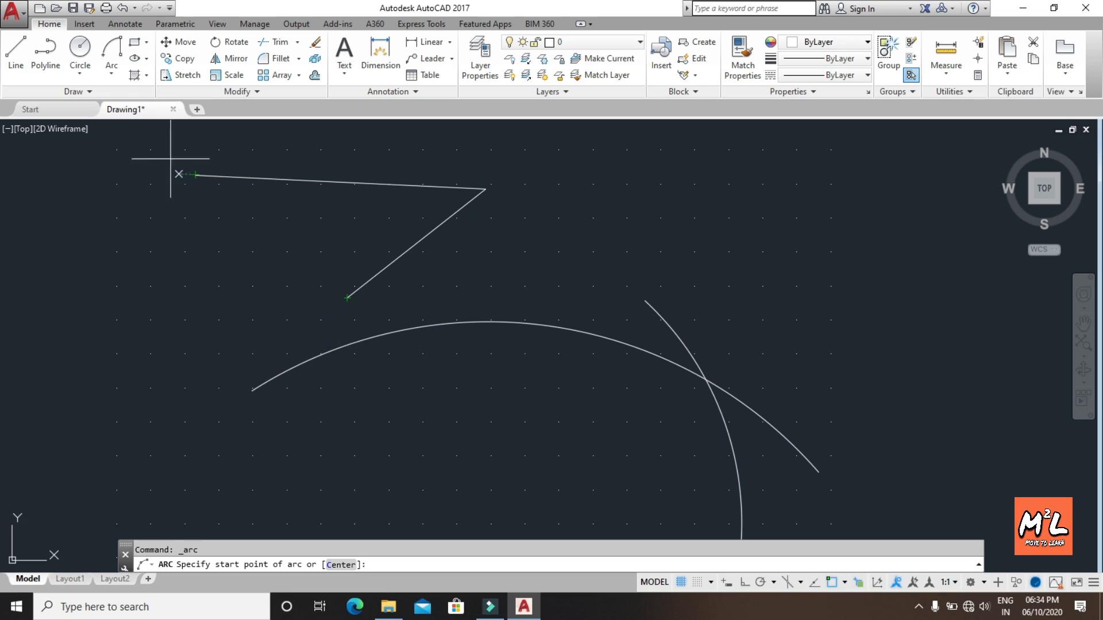
{"action": "left_click", "coordinate": [112, 69]}
{"action": "left_click", "coordinate": [149, 270]}
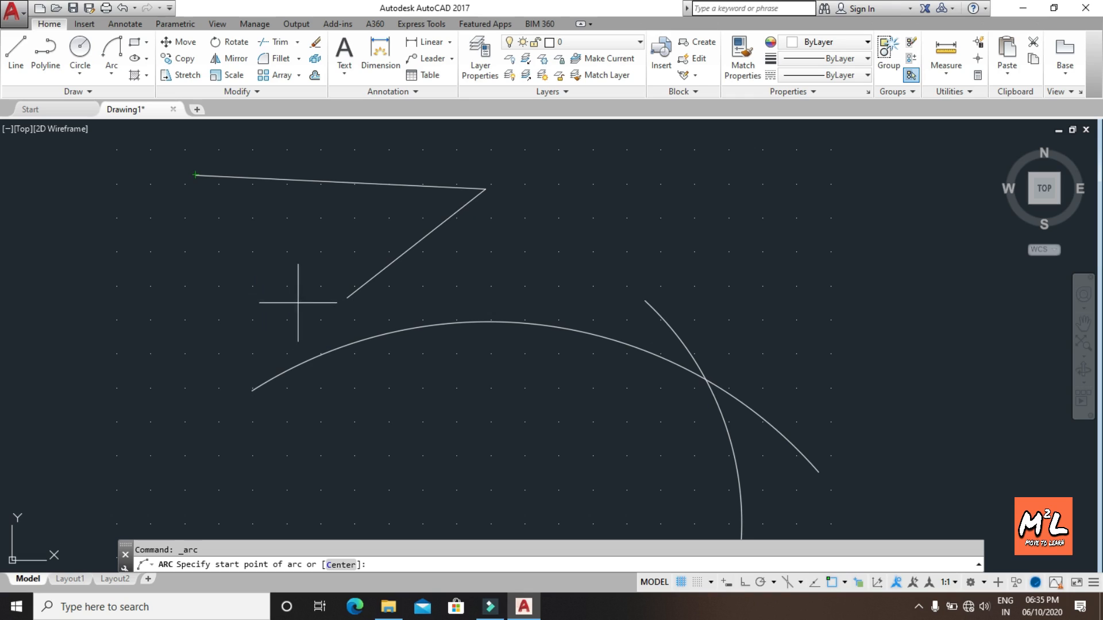
{"action": "left_click", "coordinate": [347, 298]}
{"action": "type", "text": "e"}
{"action": "key", "text": "Return"}
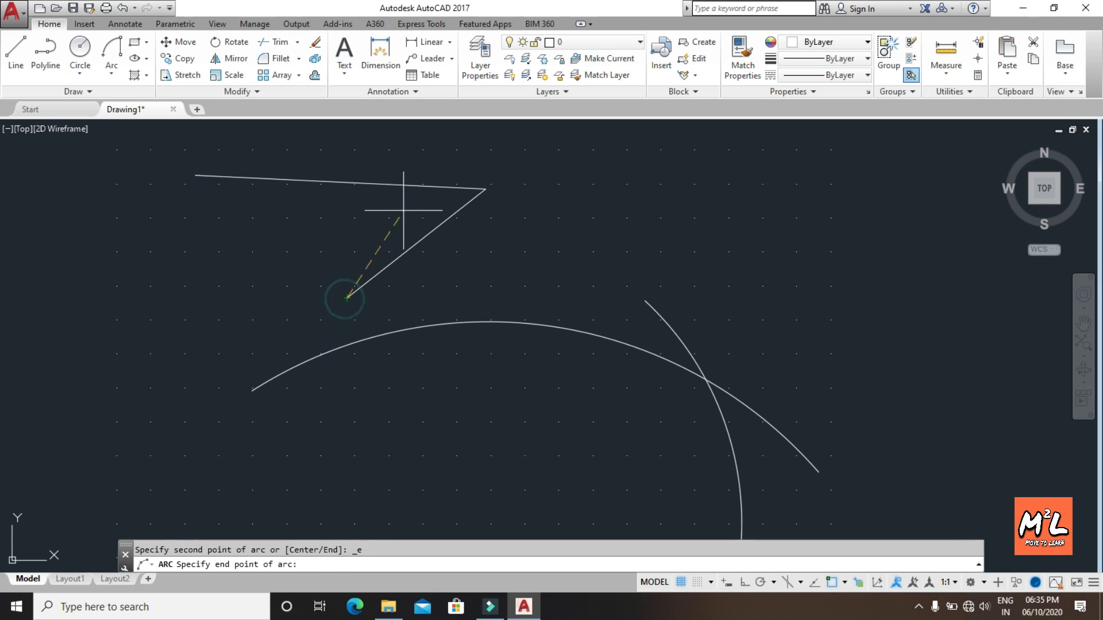
{"action": "left_click", "coordinate": [195, 175]}
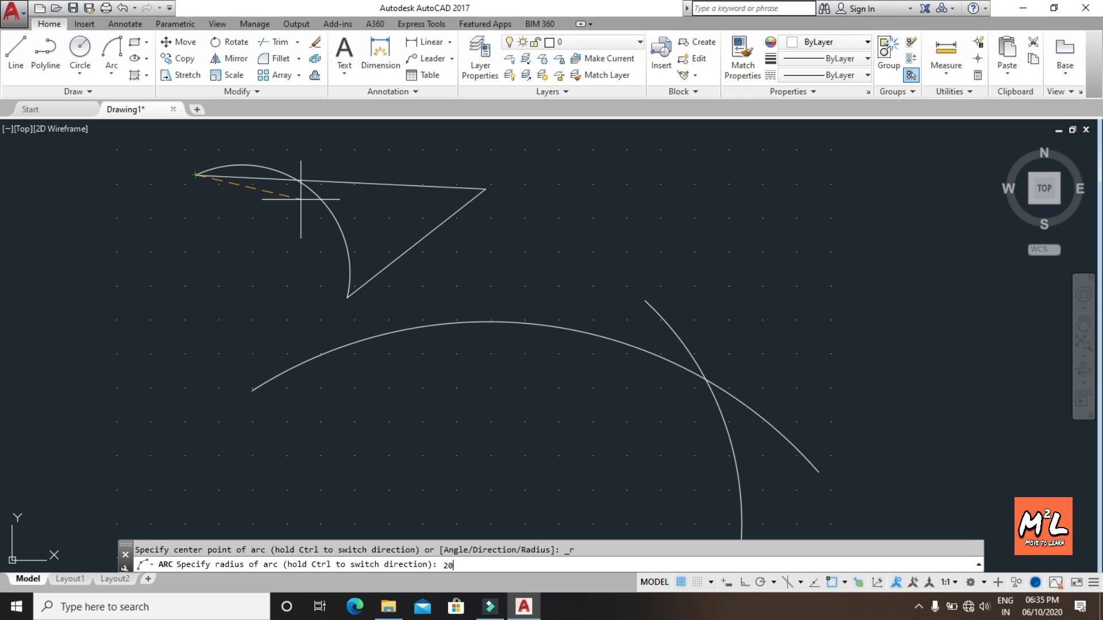
{"action": "key", "text": "Return"}
{"action": "scroll", "coordinate": [319, 269], "scroll_direction": "up", "scroll_amount": 2}
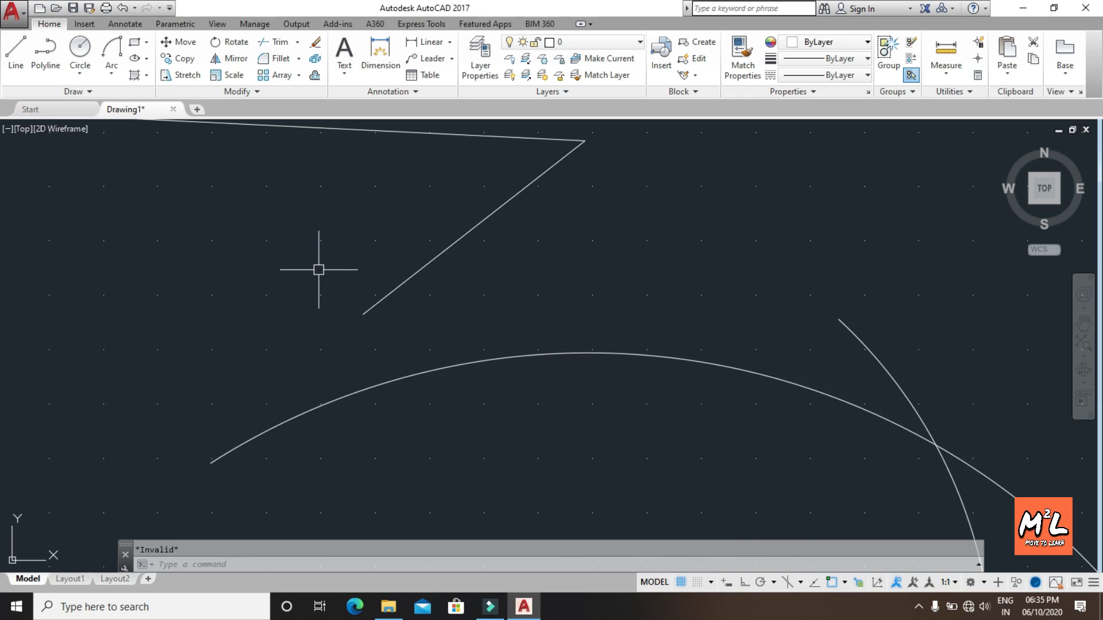
{"action": "scroll", "coordinate": [319, 269], "scroll_direction": "down", "scroll_amount": 6}
{"action": "scroll", "coordinate": [320, 269], "scroll_direction": "up", "scroll_amount": 2}
{"action": "scroll", "coordinate": [320, 269], "scroll_direction": "up", "scroll_amount": 2}
{"action": "scroll", "coordinate": [320, 270], "scroll_direction": "up", "scroll_amount": 2}
{"action": "scroll", "coordinate": [320, 269], "scroll_direction": "down", "scroll_amount": 2}
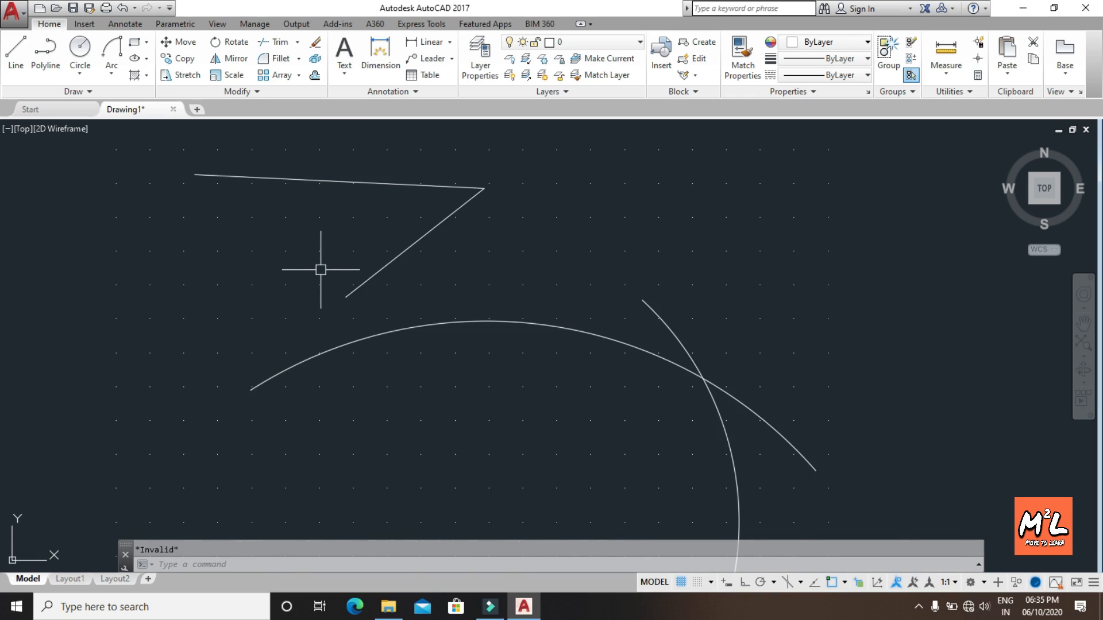
{"action": "type", "text": "arc"}
{"action": "key", "text": "Return"}
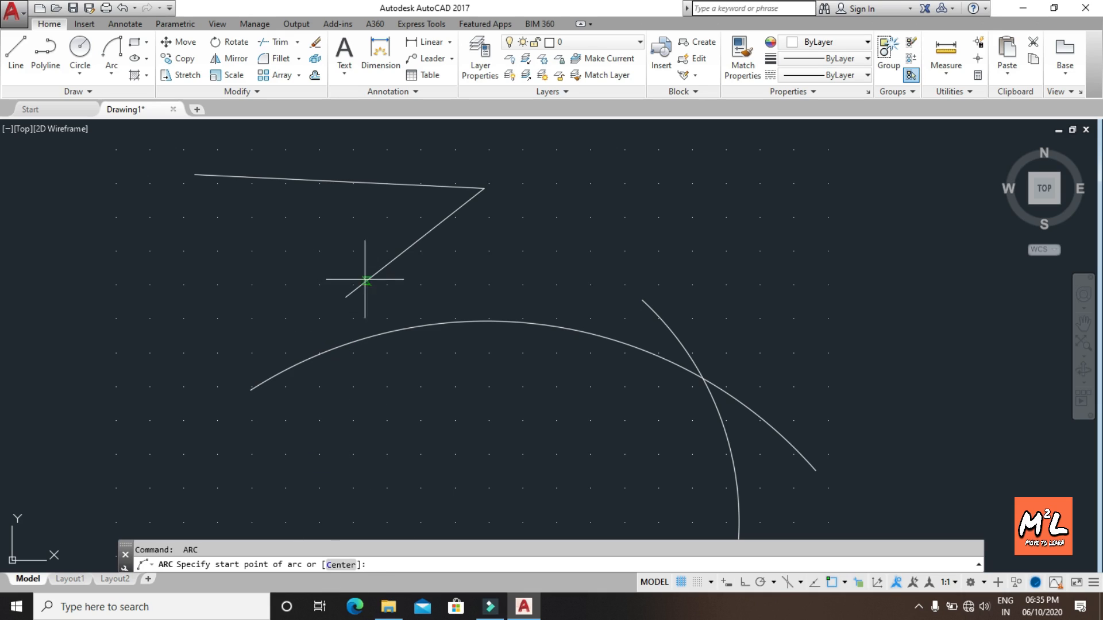
{"action": "left_click", "coordinate": [345, 297]}
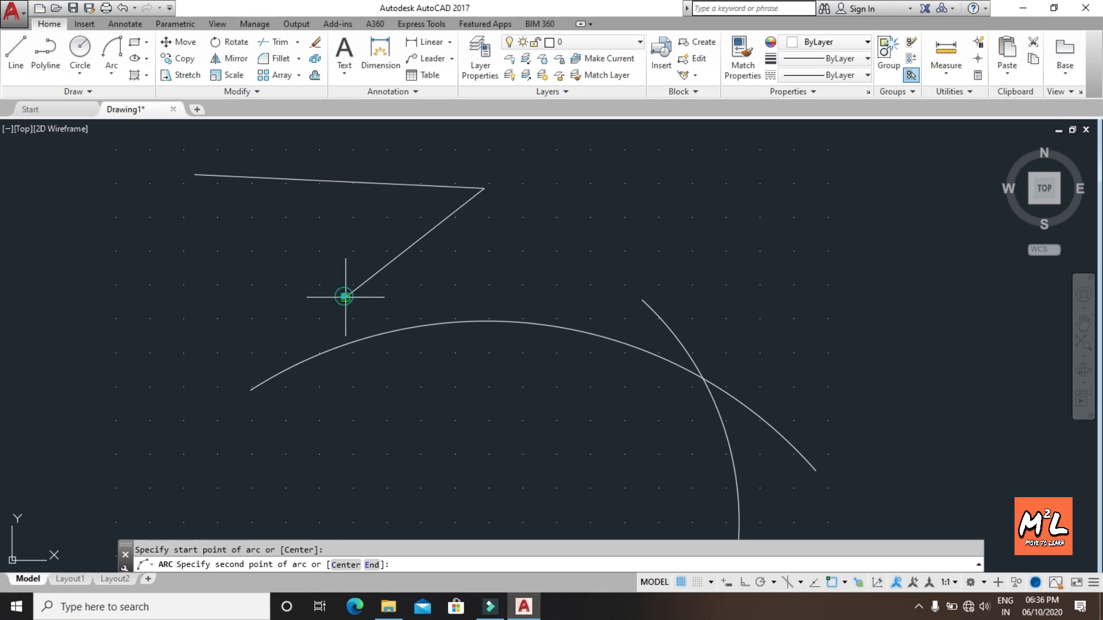
{"action": "left_click", "coordinate": [194, 175]}
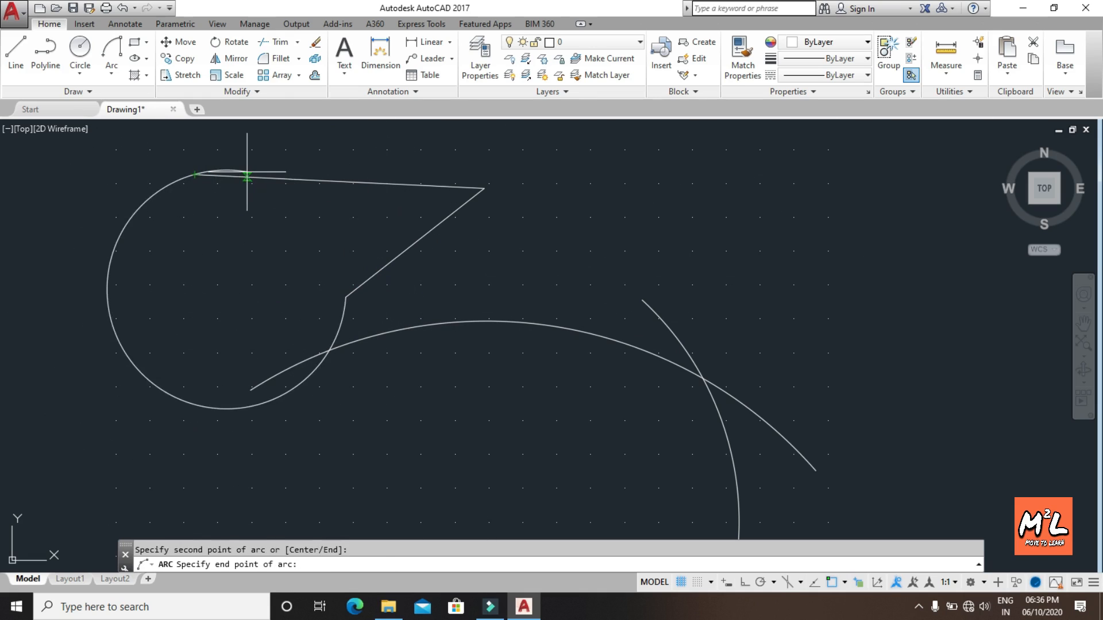
{"action": "key", "text": "Escape"}
{"action": "left_click", "coordinate": [125, 24]}
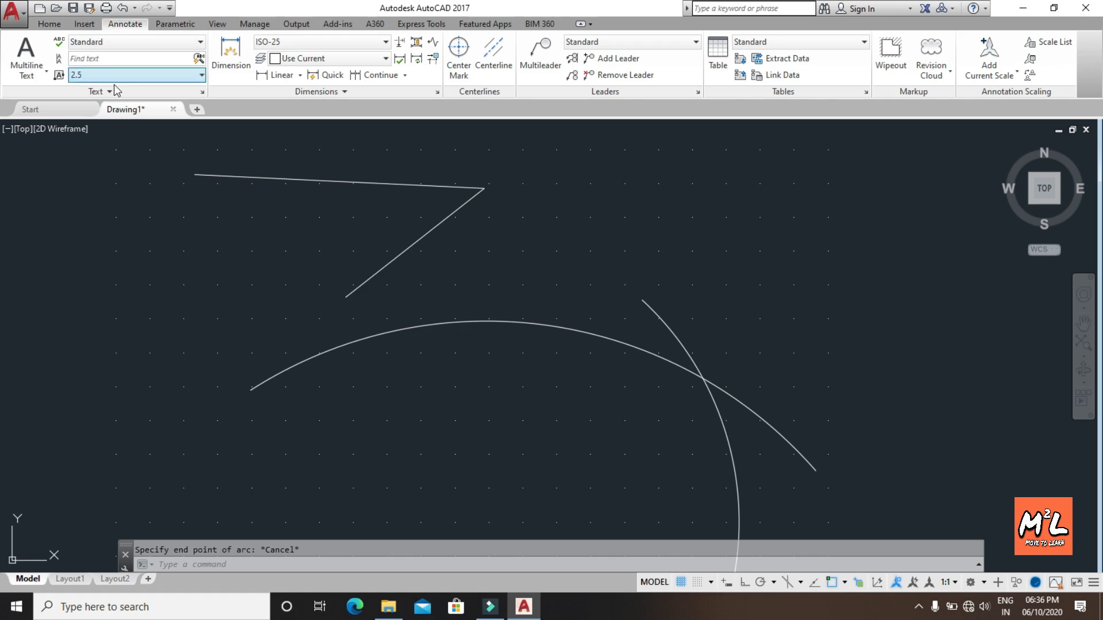
{"action": "left_click", "coordinate": [122, 151]}
{"action": "left_click", "coordinate": [79, 26]}
{"action": "left_click", "coordinate": [58, 26]}
Draw a Start, End, Radius arc from the lower open end of the two lines to the upper one with radius 80
{"action": "left_click", "coordinate": [117, 53]}
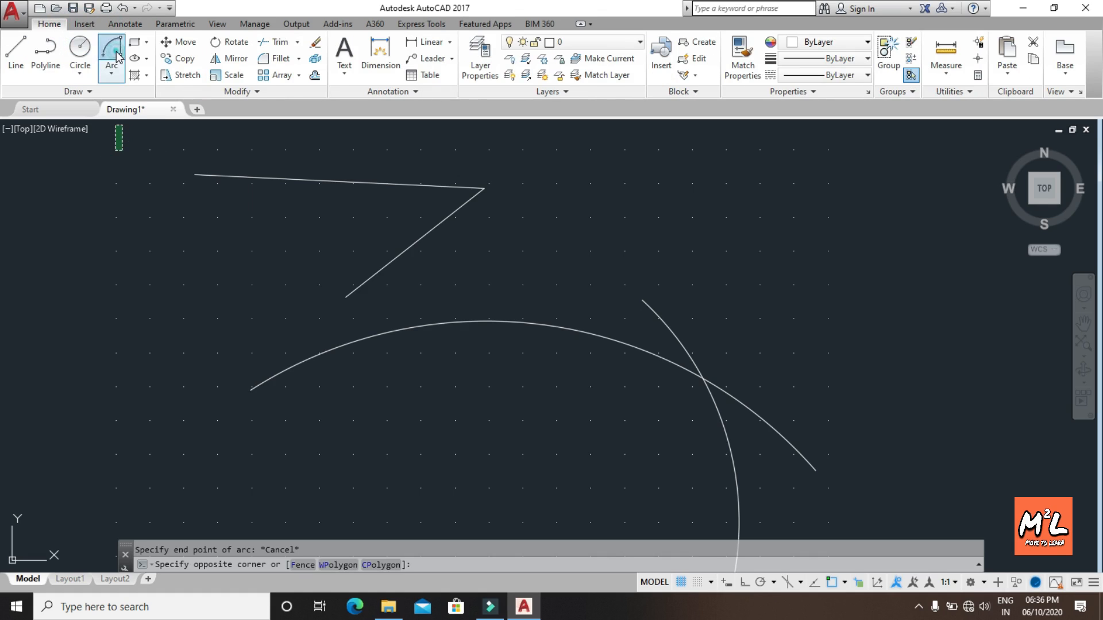
{"action": "left_click", "coordinate": [346, 297]}
{"action": "left_click", "coordinate": [195, 175]}
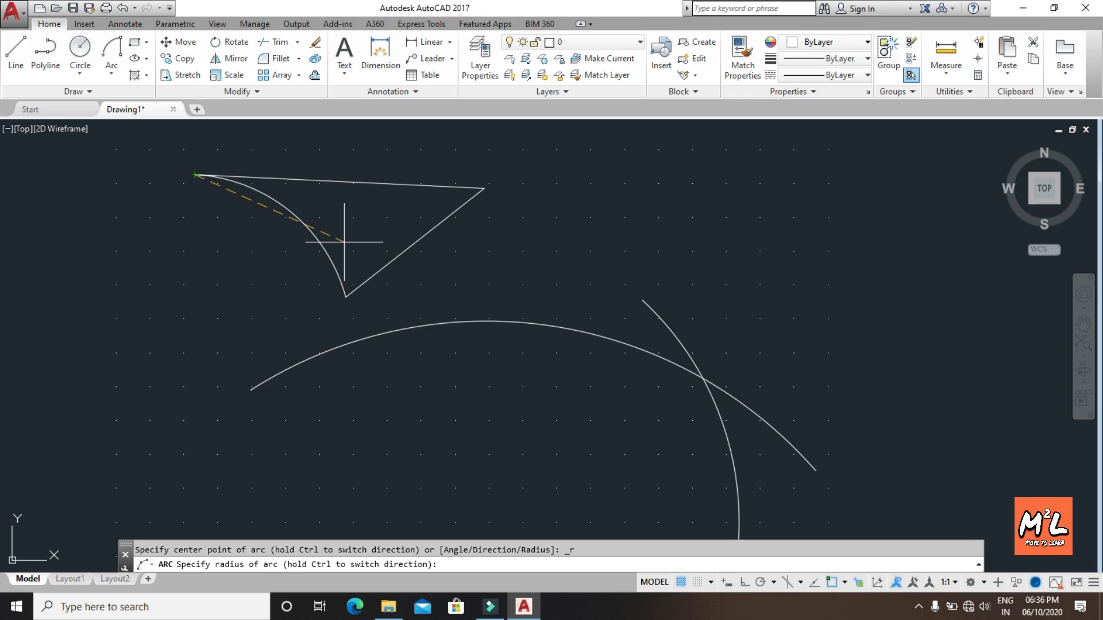
{"action": "type", "text": "80"}
{"action": "key", "text": "Return"}
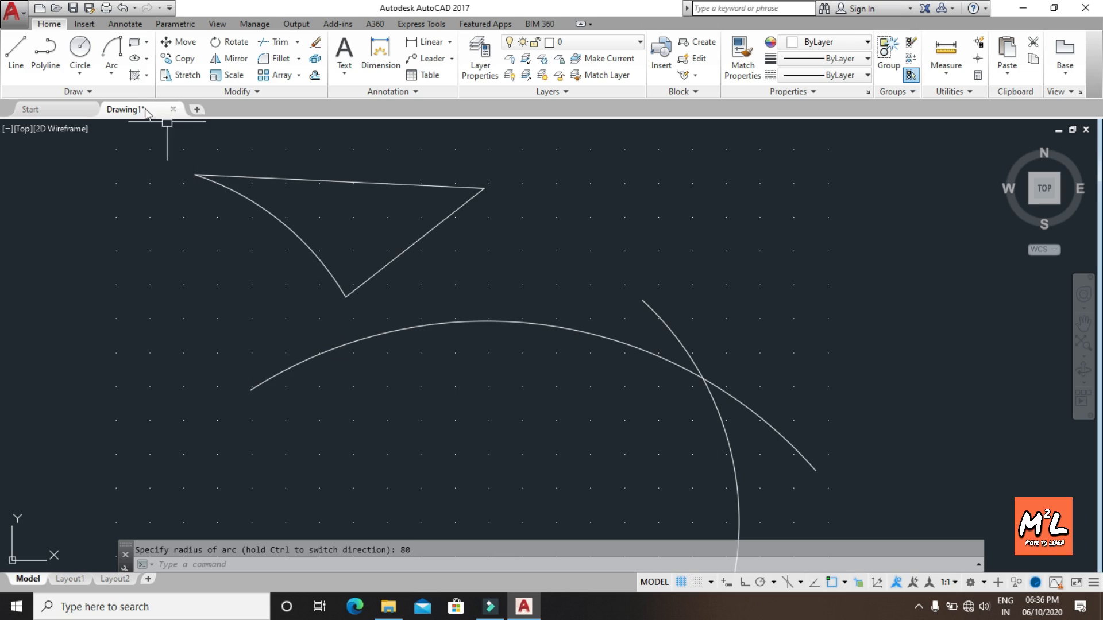
Draw an oppositely bulging Start, End, Radius arc from the upper open end of the two lines to the lower one with radius 80
{"action": "left_click", "coordinate": [112, 57]}
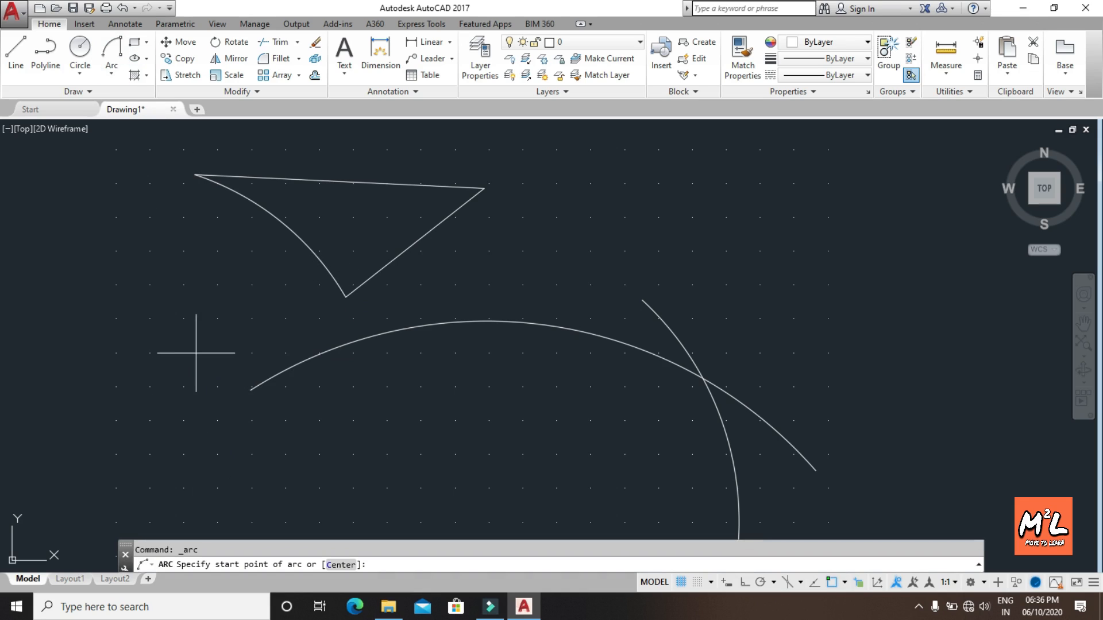
{"action": "left_click", "coordinate": [195, 174]}
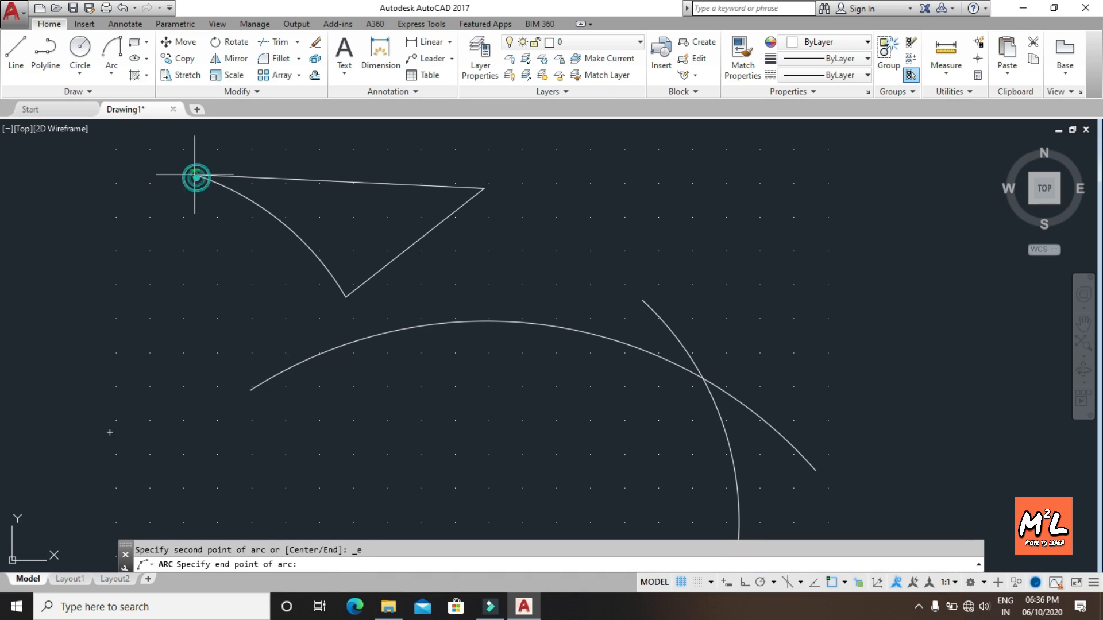
{"action": "left_click", "coordinate": [345, 297]}
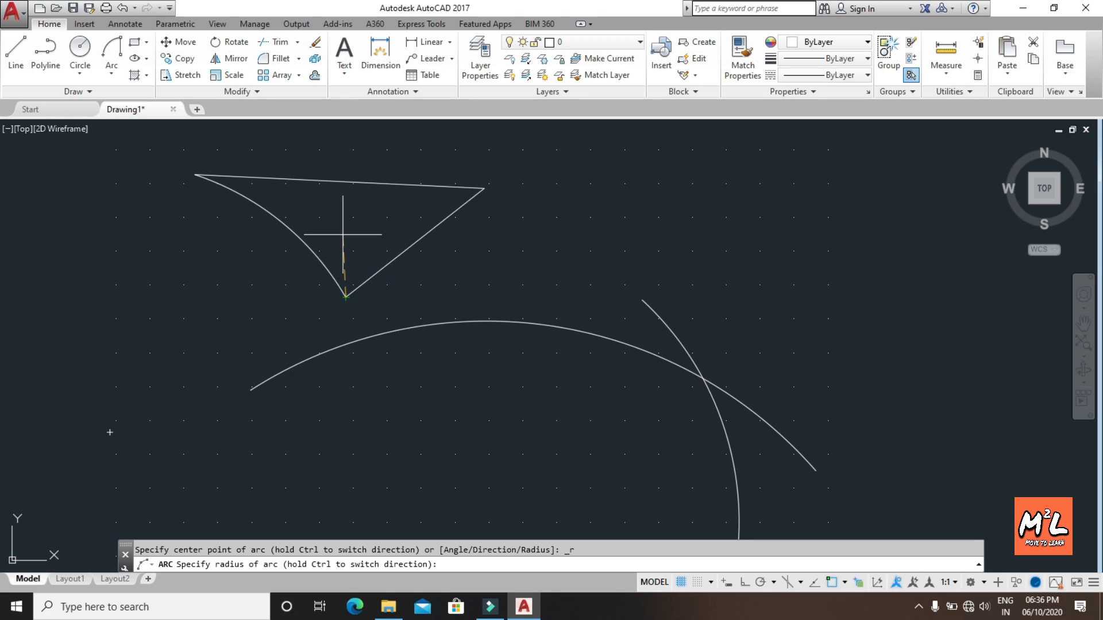
{"action": "type", "text": "80"}
{"action": "key", "text": "Return"}
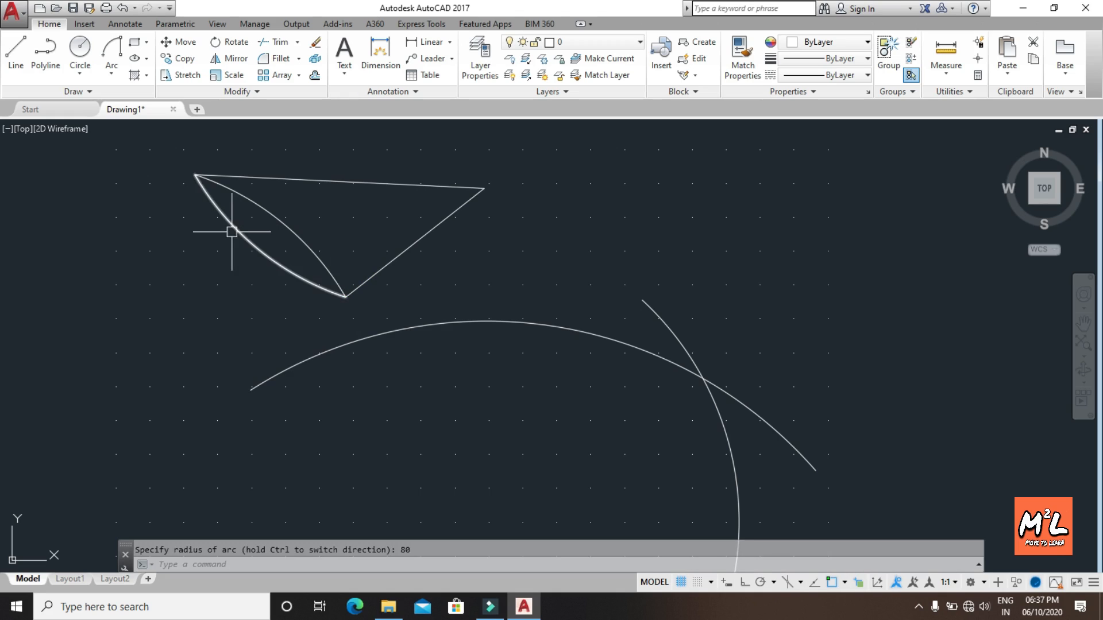